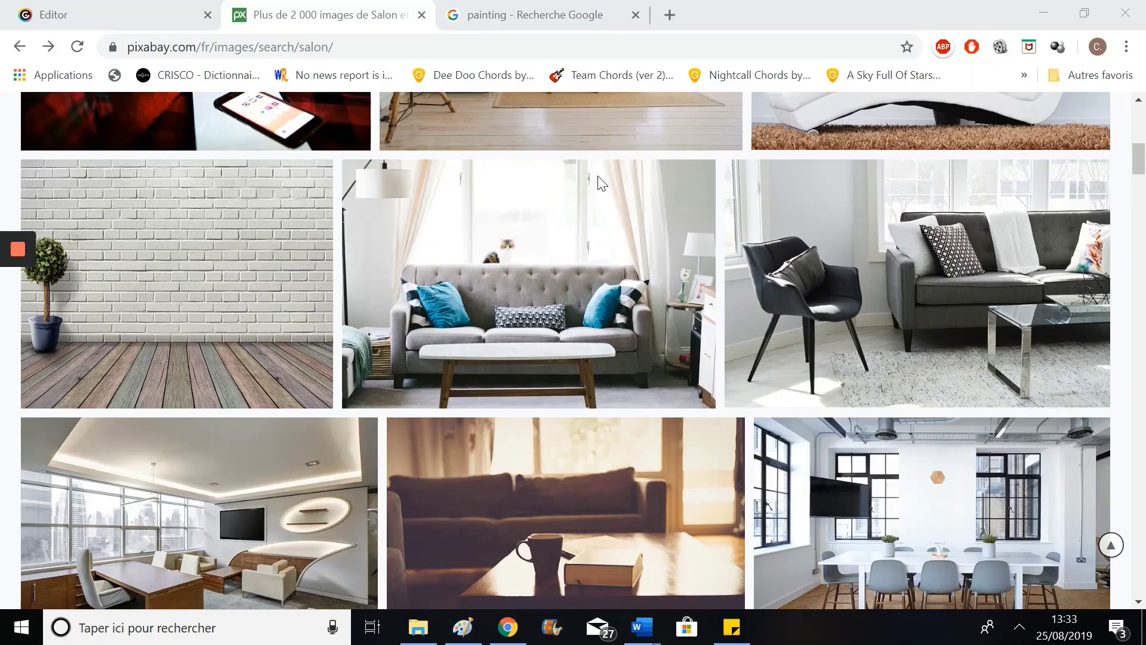
Step: View the potted-plant brick wall photo on Pixabay, and return to the Genially editor to check the uploaded images
{"action": "left_click_drag", "start_coordinate": [602, 183], "coordinate": [545, 230]}
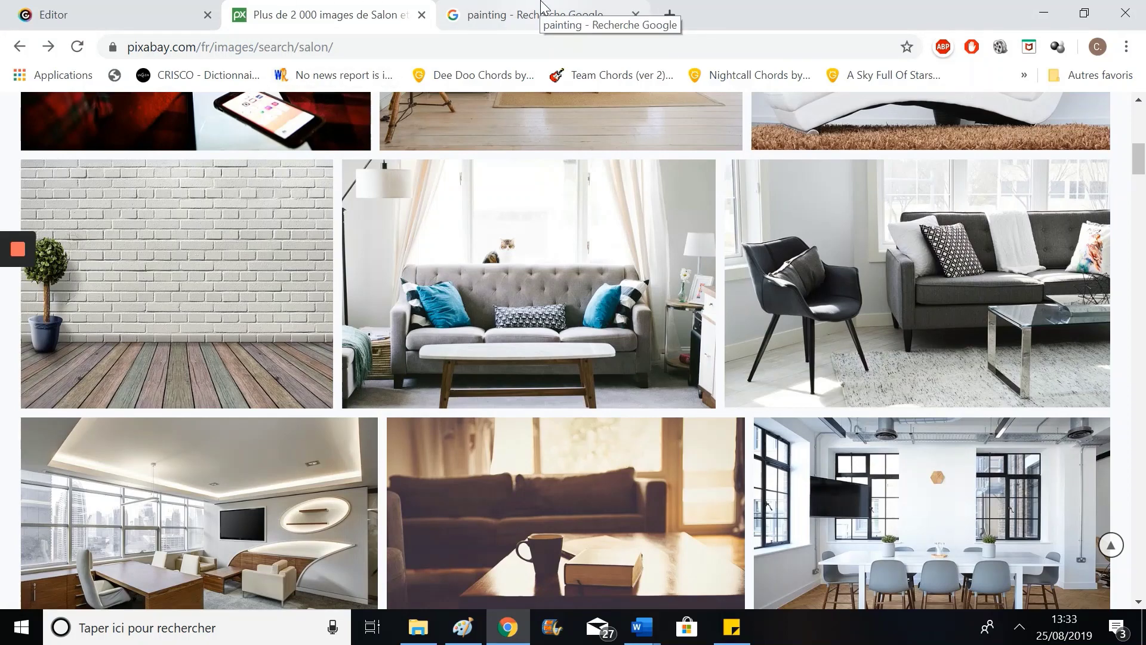
{"action": "left_click", "coordinate": [200, 226]}
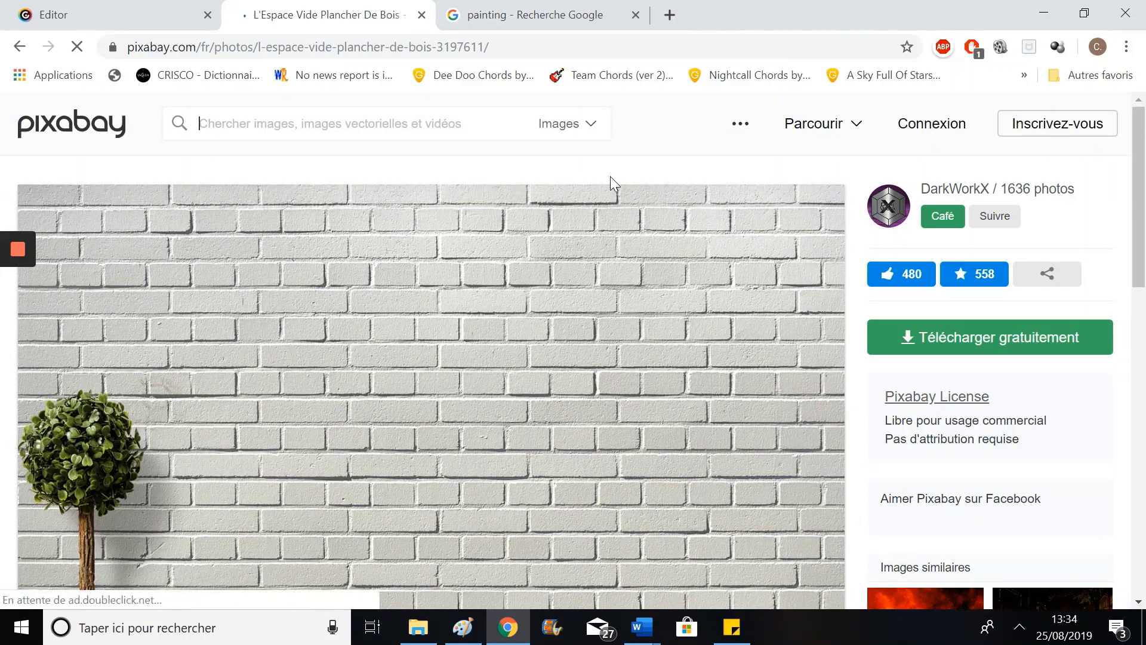
{"action": "left_click", "coordinate": [180, 8]}
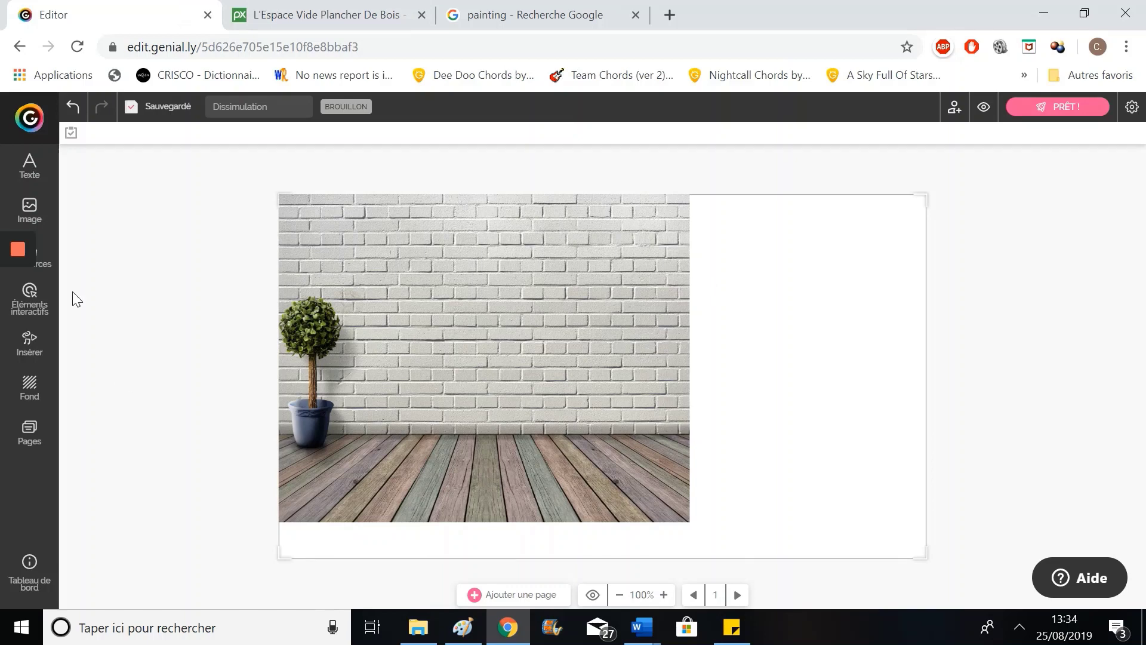
{"action": "left_click", "coordinate": [49, 209]}
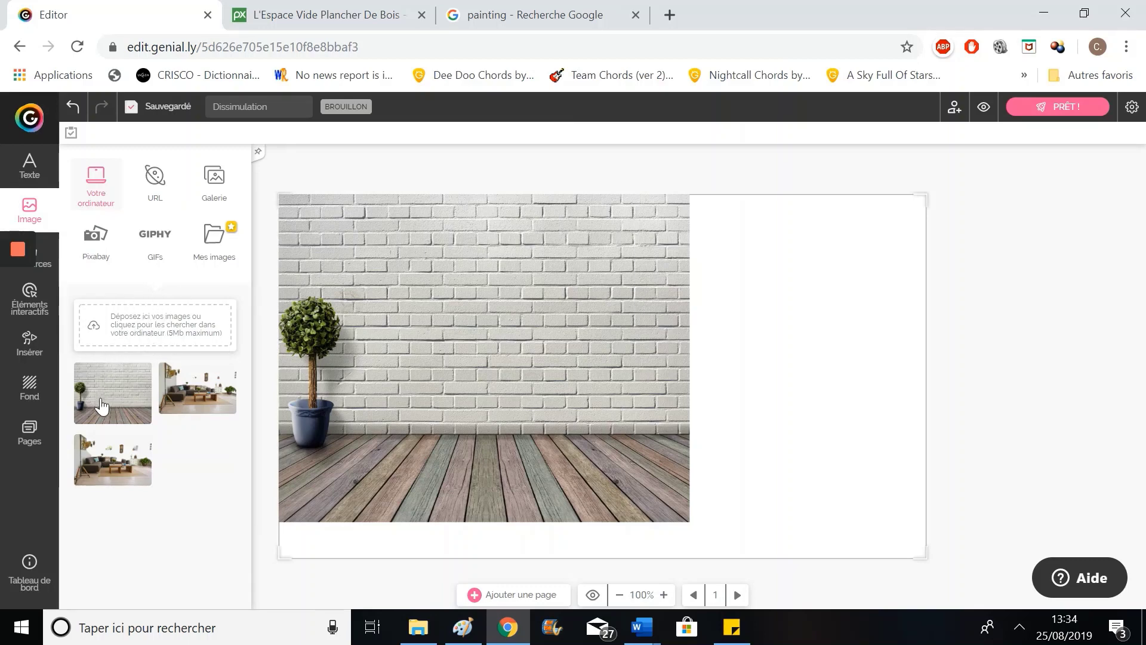
{"action": "left_click", "coordinate": [796, 280]}
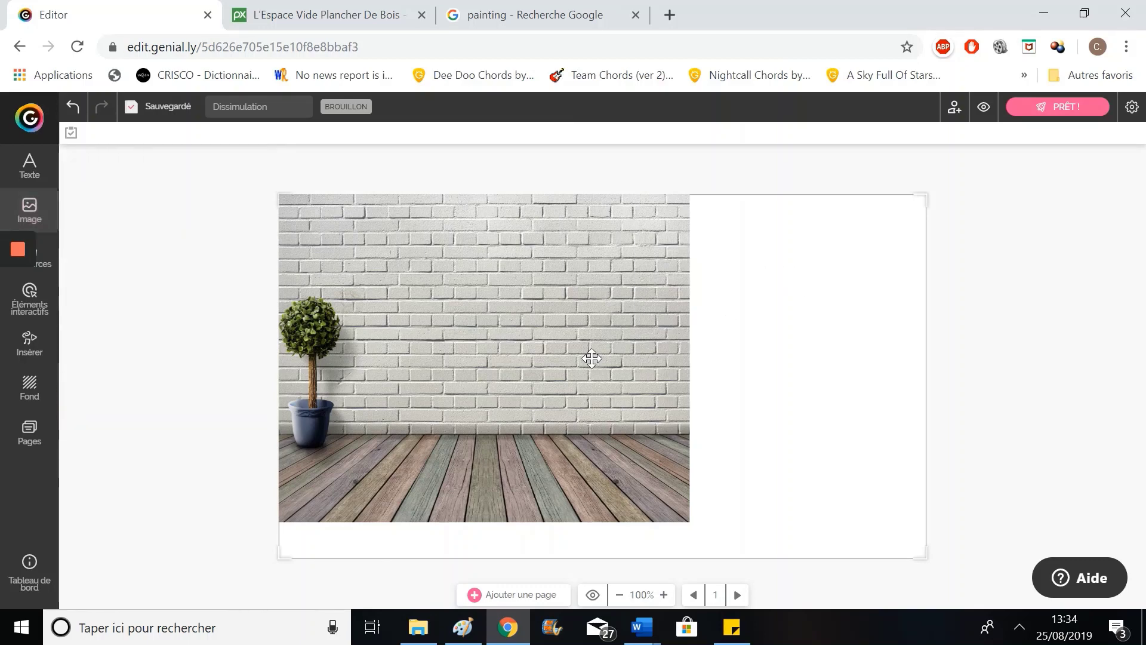
Step: Enlarge the brick wall image to the page's full width and crop off the part extending below the page
{"action": "left_click", "coordinate": [593, 358]}
{"action": "left_click_drag", "start_coordinate": [689, 521], "coordinate": [978, 641]}
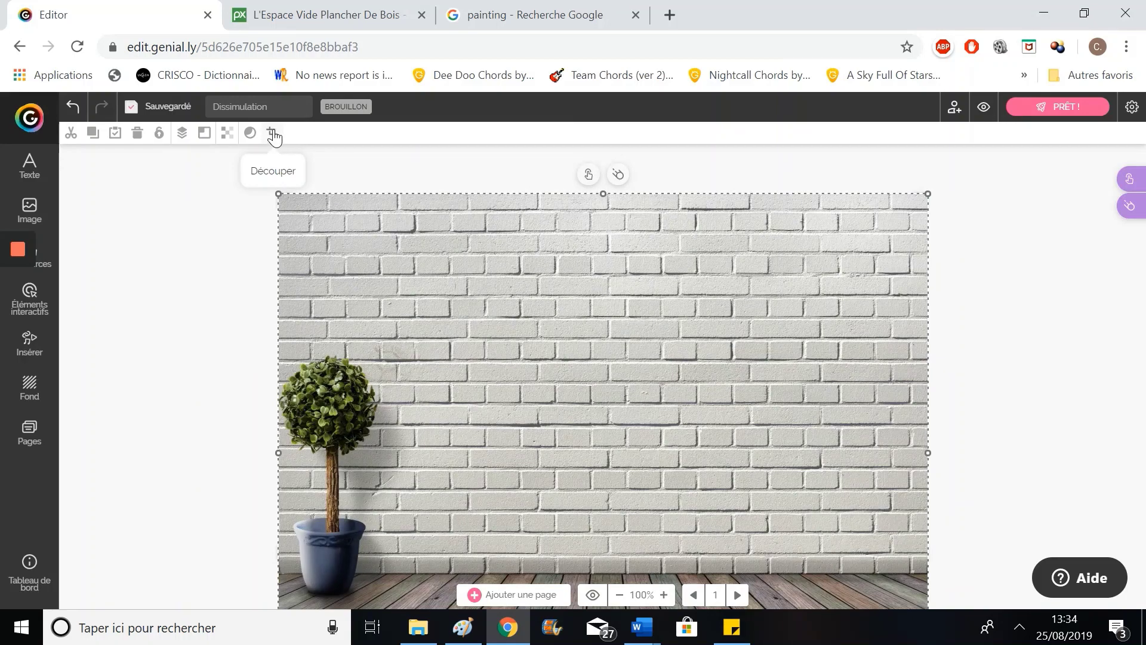
{"action": "left_click", "coordinate": [274, 135]}
{"action": "left_click_drag", "start_coordinate": [535, 420], "coordinate": [373, 394]}
{"action": "left_click_drag", "start_coordinate": [442, 300], "coordinate": [431, 186]}
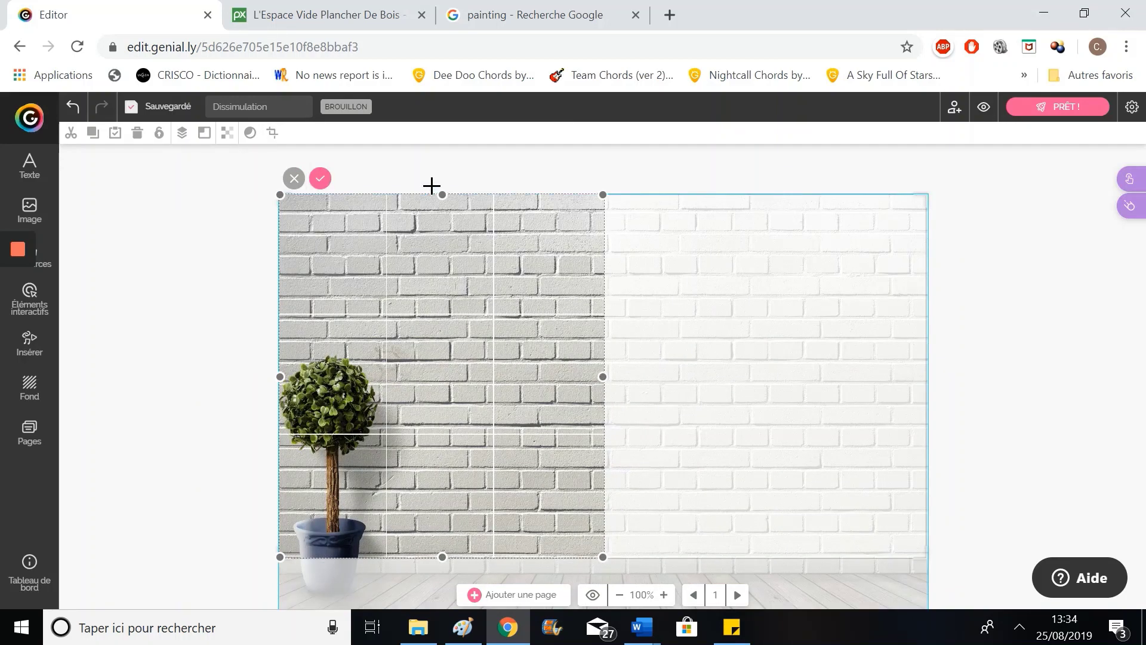
{"action": "left_click_drag", "start_coordinate": [606, 377], "coordinate": [928, 375]}
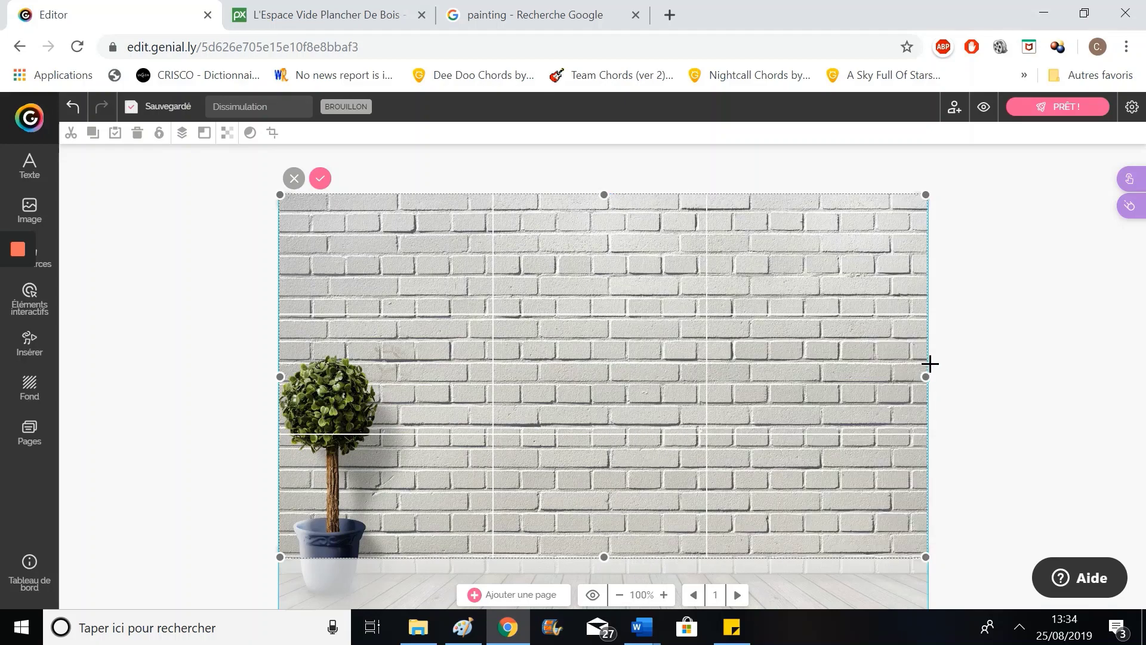
{"action": "left_click", "coordinate": [319, 179]}
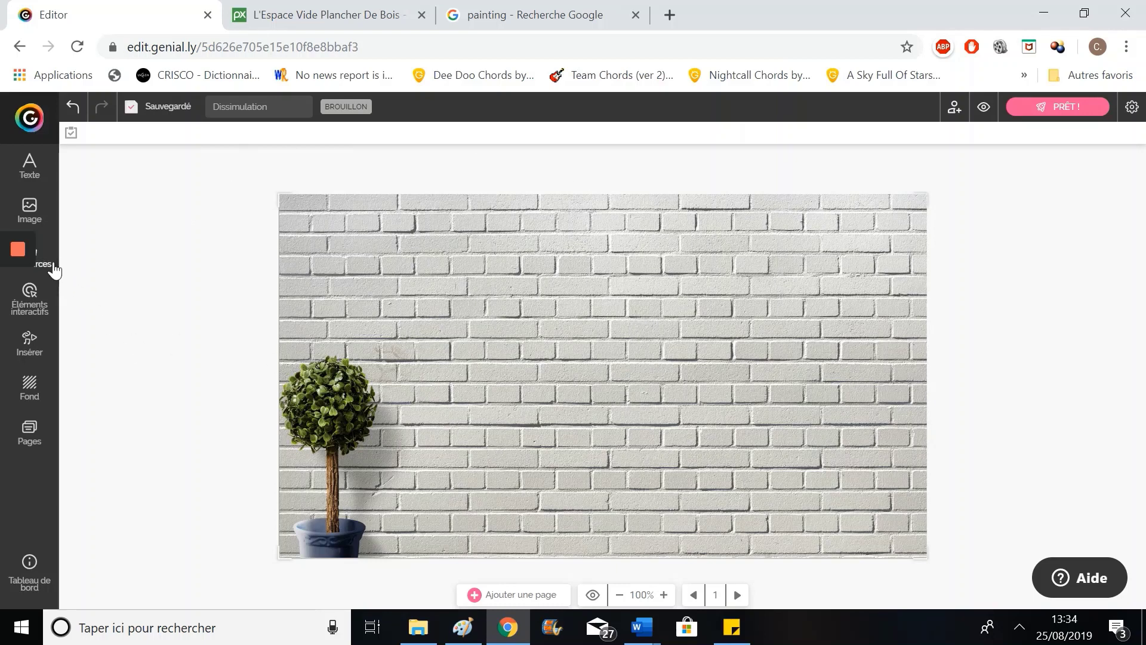
Step: Add a Titre 1 text element to the page reading "9"
{"action": "left_click", "coordinate": [37, 173]}
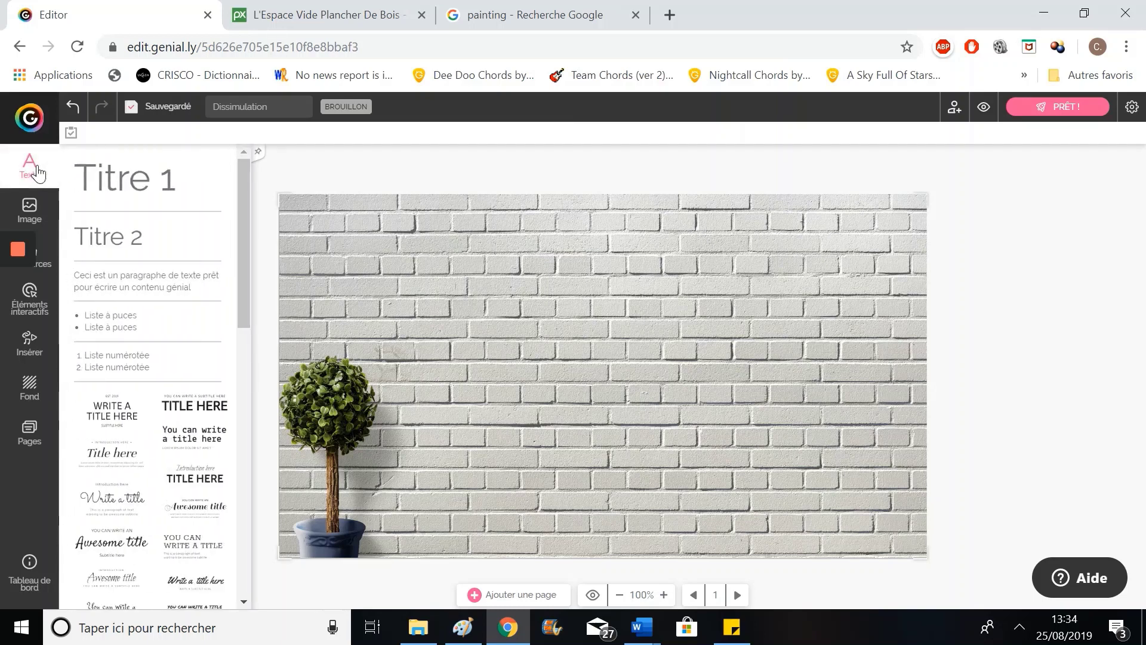
{"action": "left_click", "coordinate": [135, 191]}
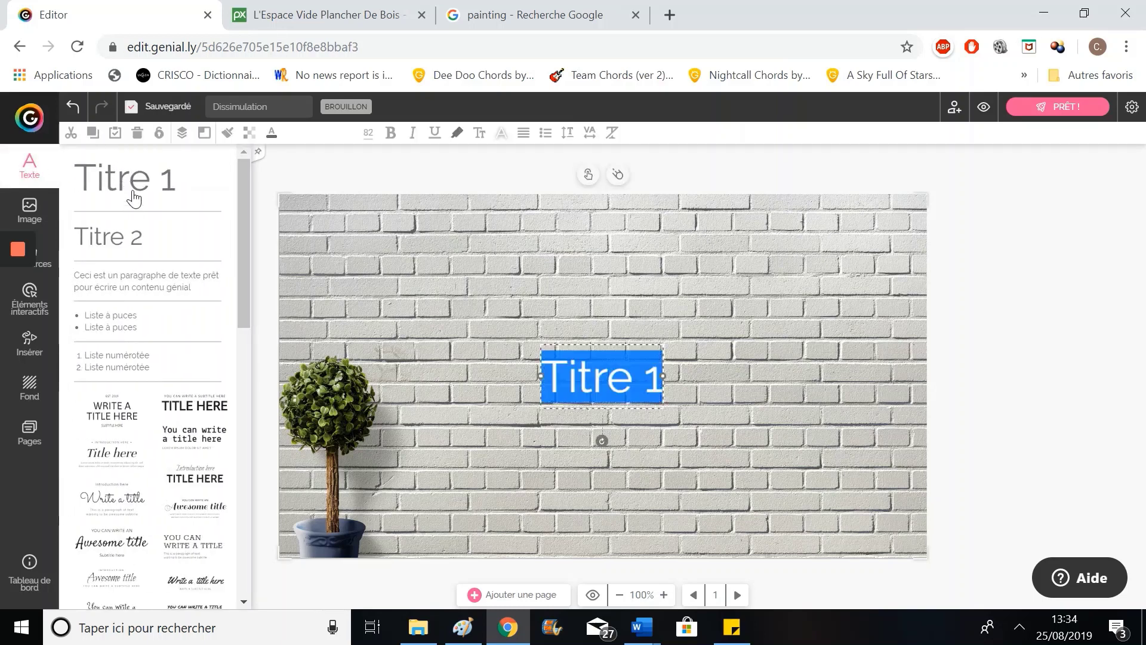
{"action": "type", "text": "g"}
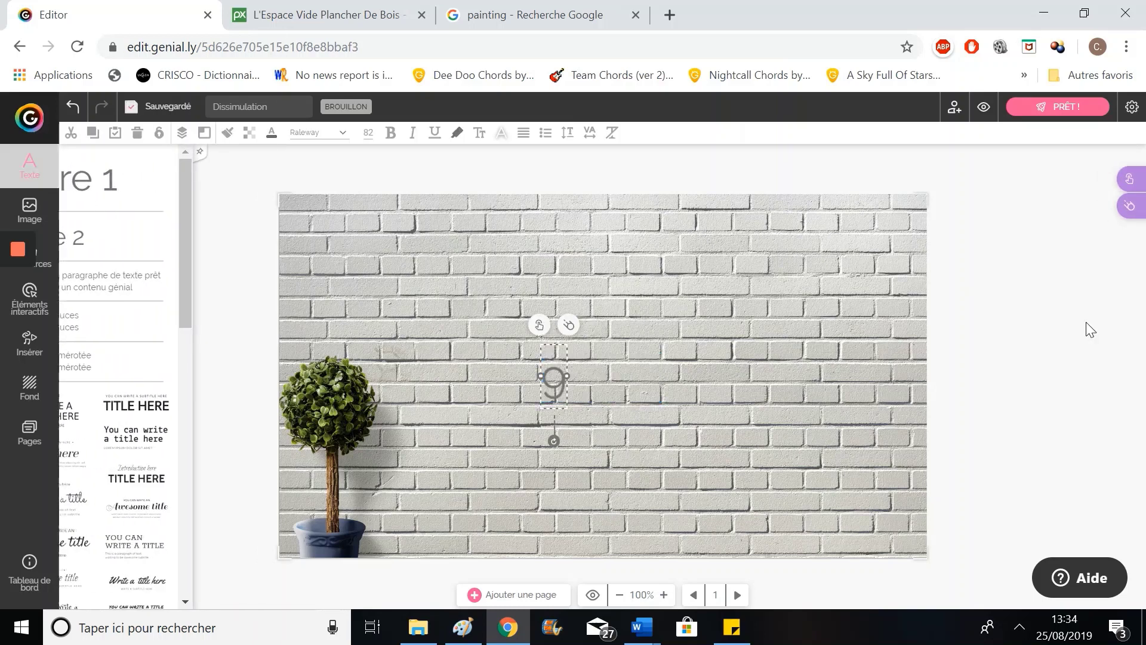
Step: Format the 9 in bold red at 120 px and move it to the middle of the wall
{"action": "left_click", "coordinate": [272, 133]}
{"action": "left_click", "coordinate": [434, 176]}
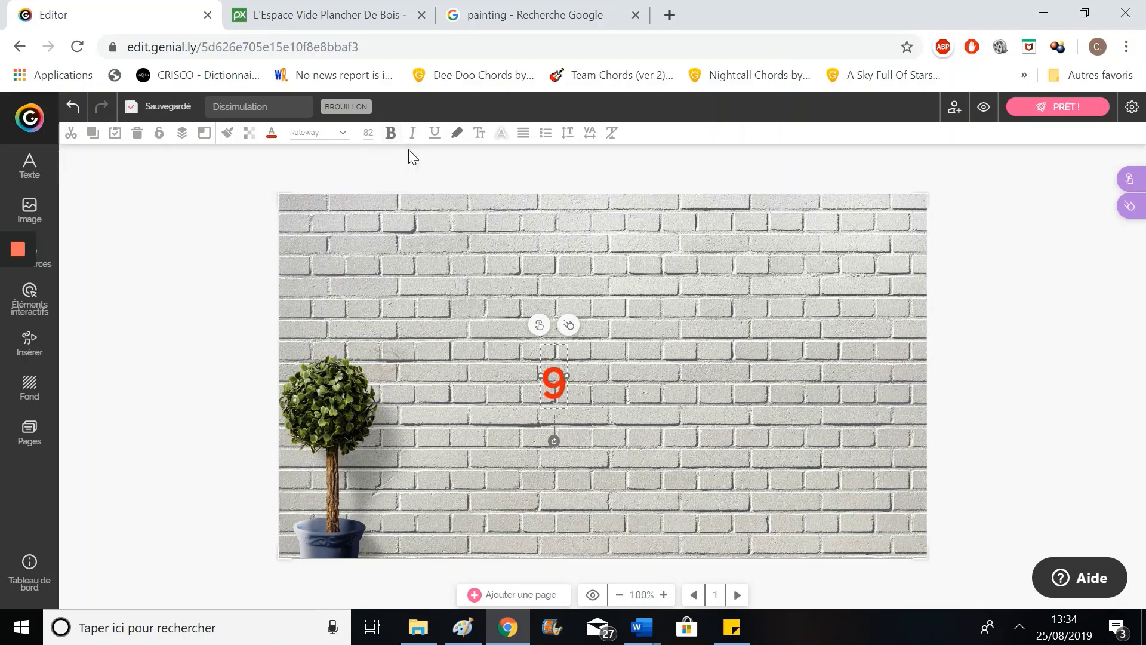
{"action": "left_click", "coordinate": [368, 133]}
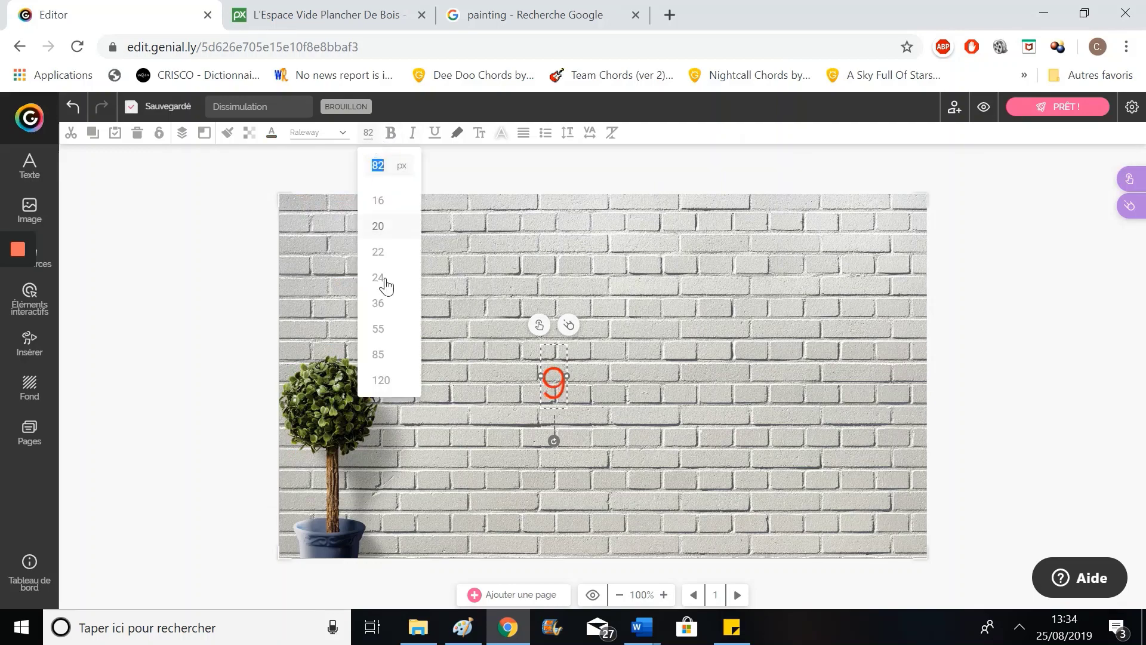
{"action": "left_click", "coordinate": [390, 379]}
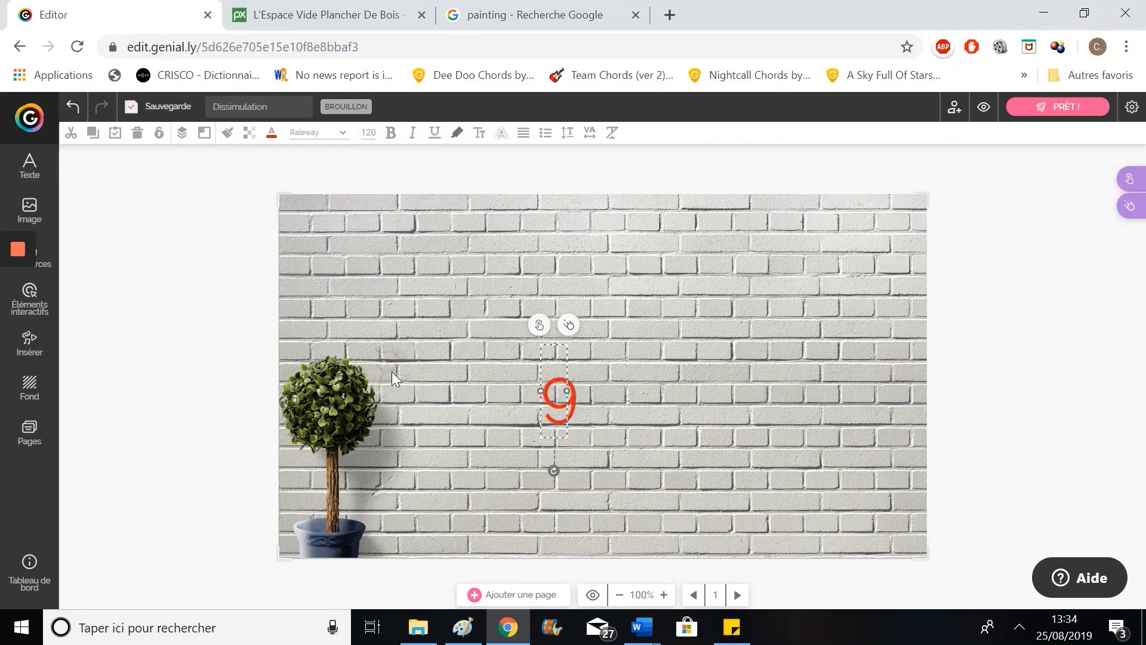
{"action": "left_click", "coordinate": [391, 133]}
{"action": "left_click_drag", "start_coordinate": [552, 399], "coordinate": [606, 355]}
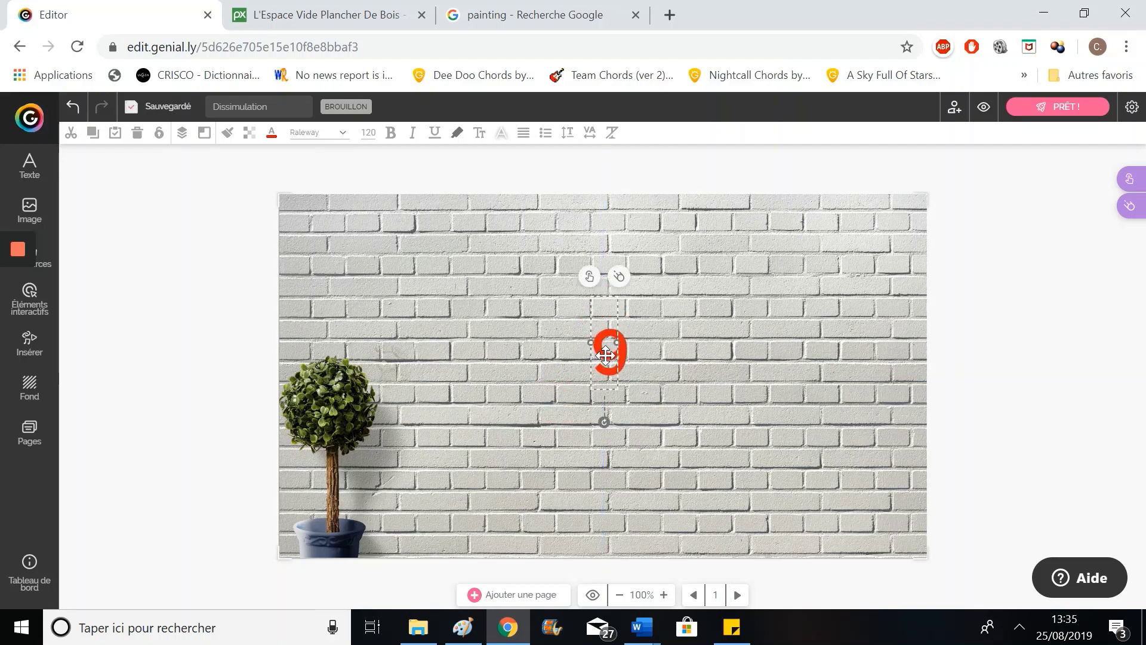
{"action": "left_click", "coordinate": [189, 336]}
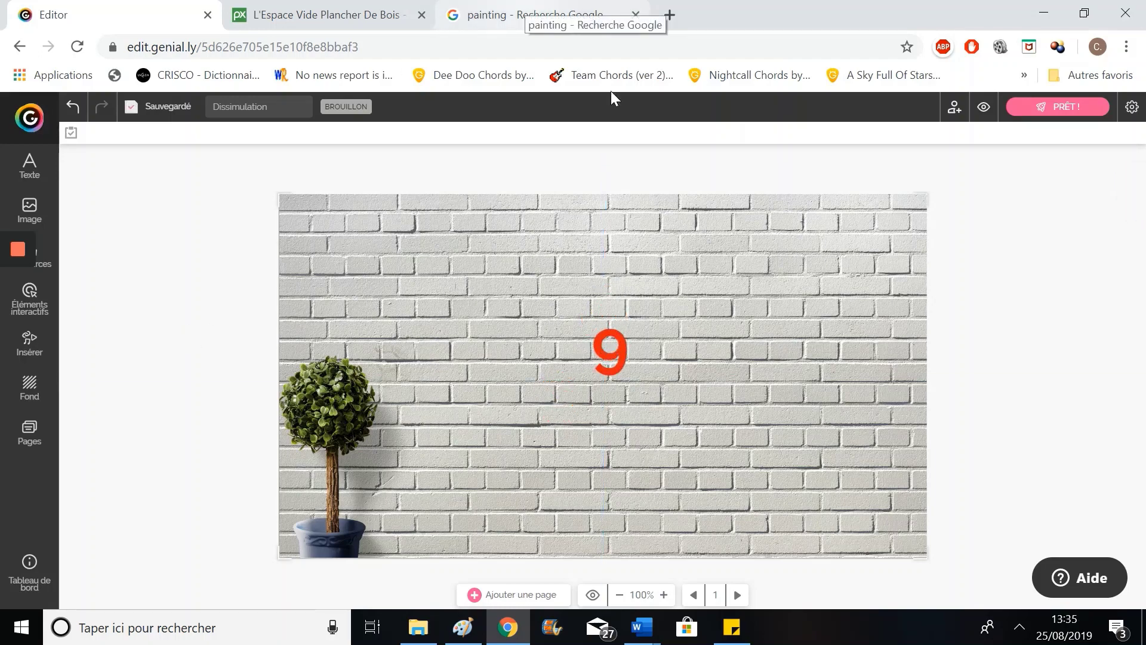
Step: Switch to the Google image results for painting and copy the American Progress painting image
{"action": "left_click", "coordinate": [583, 8]}
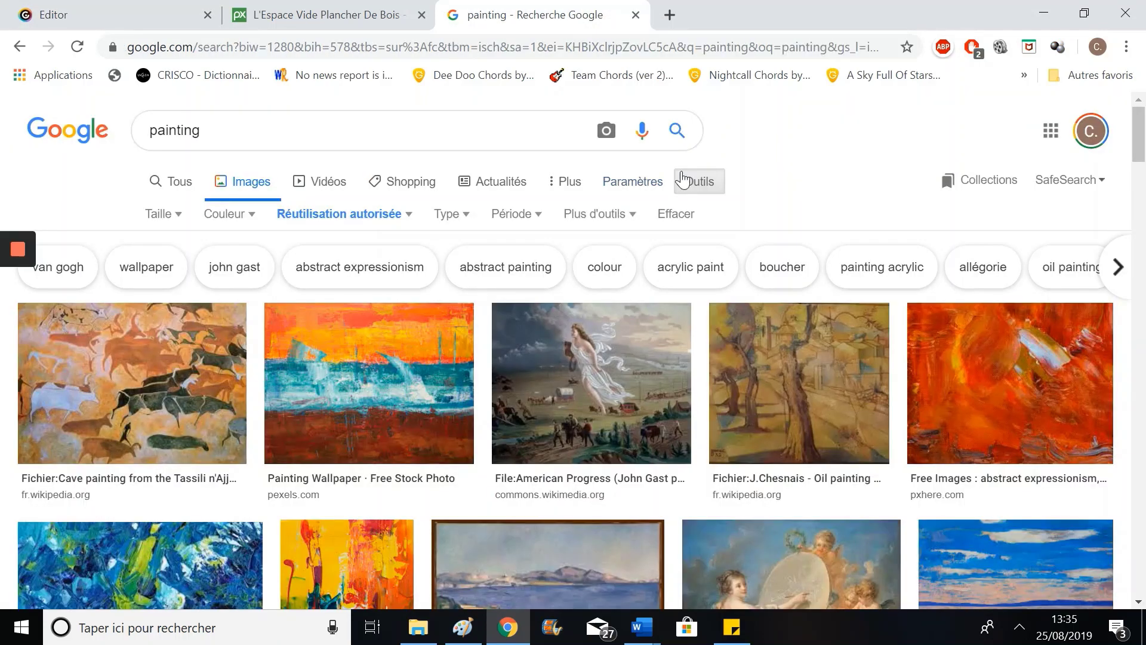
{"action": "scroll", "coordinate": [646, 230], "scroll_direction": "down", "scroll_amount": 2}
{"action": "left_click", "coordinate": [609, 279]}
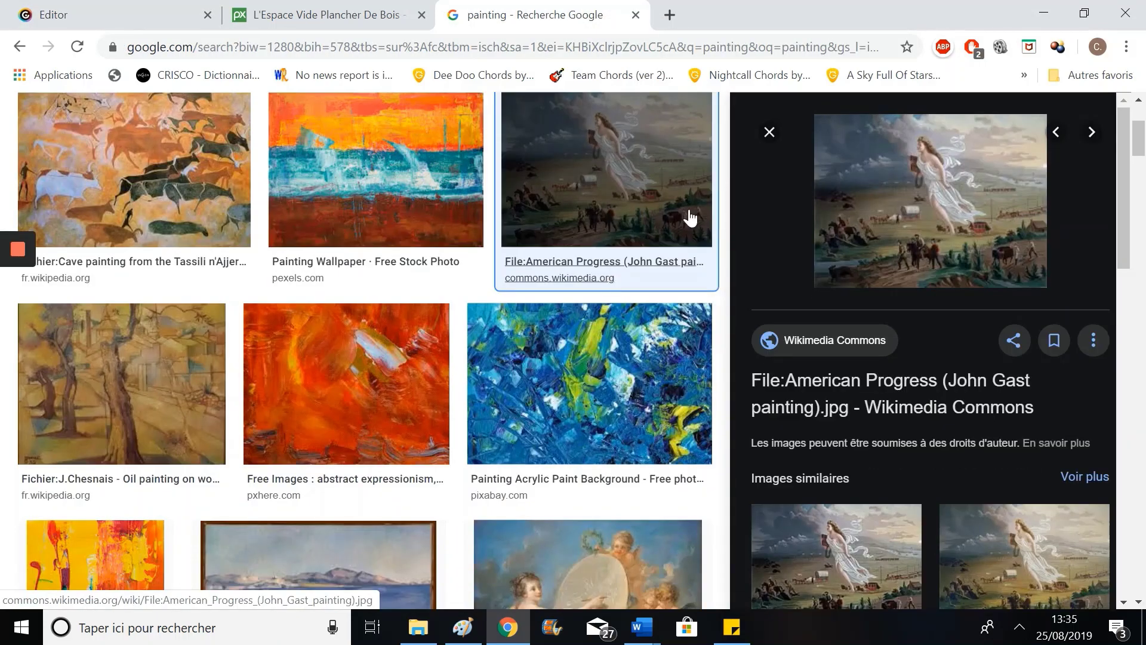
{"action": "right_click", "coordinate": [926, 156]}
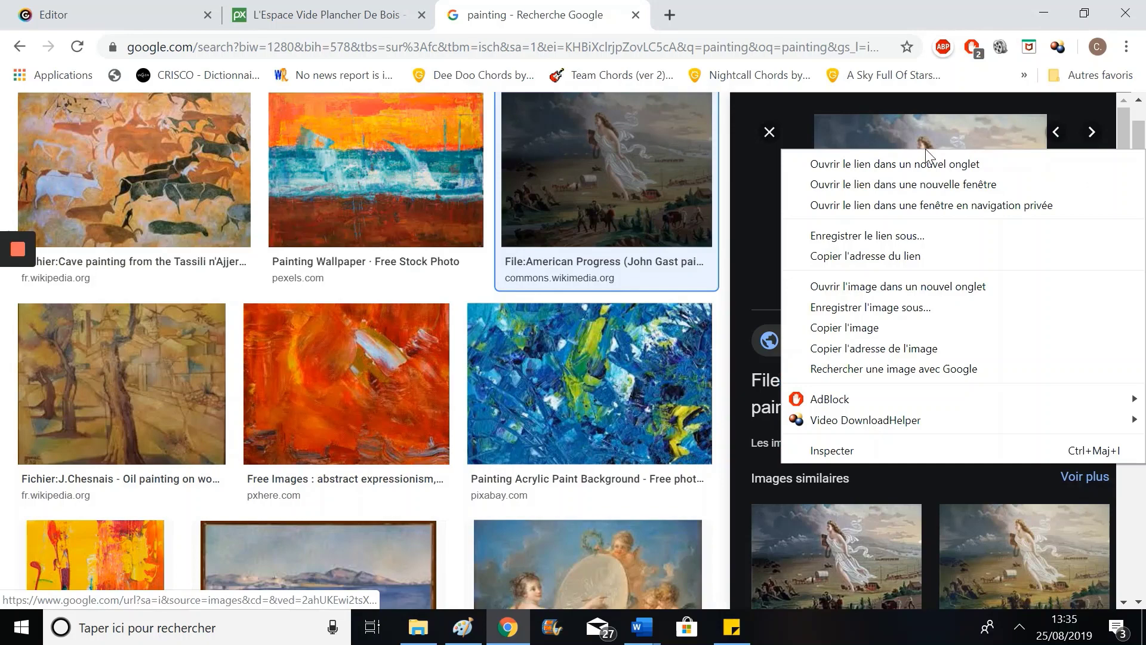
{"action": "left_click", "coordinate": [864, 327]}
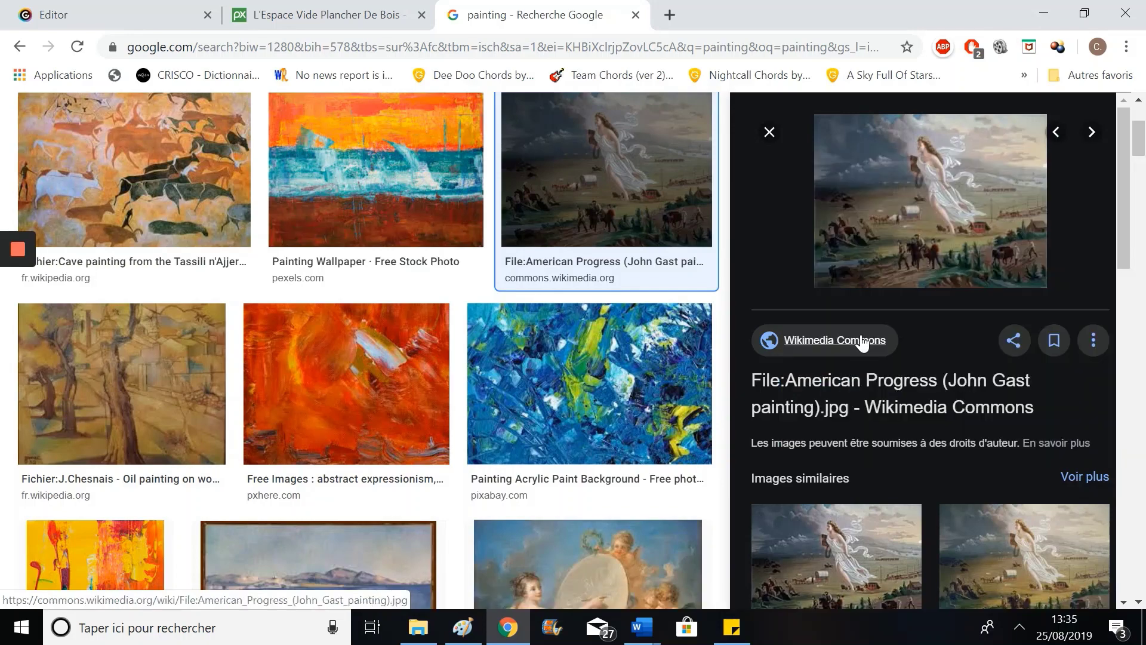
Step: Close the painting image search and return to the Genially editor
{"action": "left_click", "coordinate": [99, 13]}
{"action": "left_click_drag", "start_coordinate": [514, 6], "coordinate": [447, 197]}
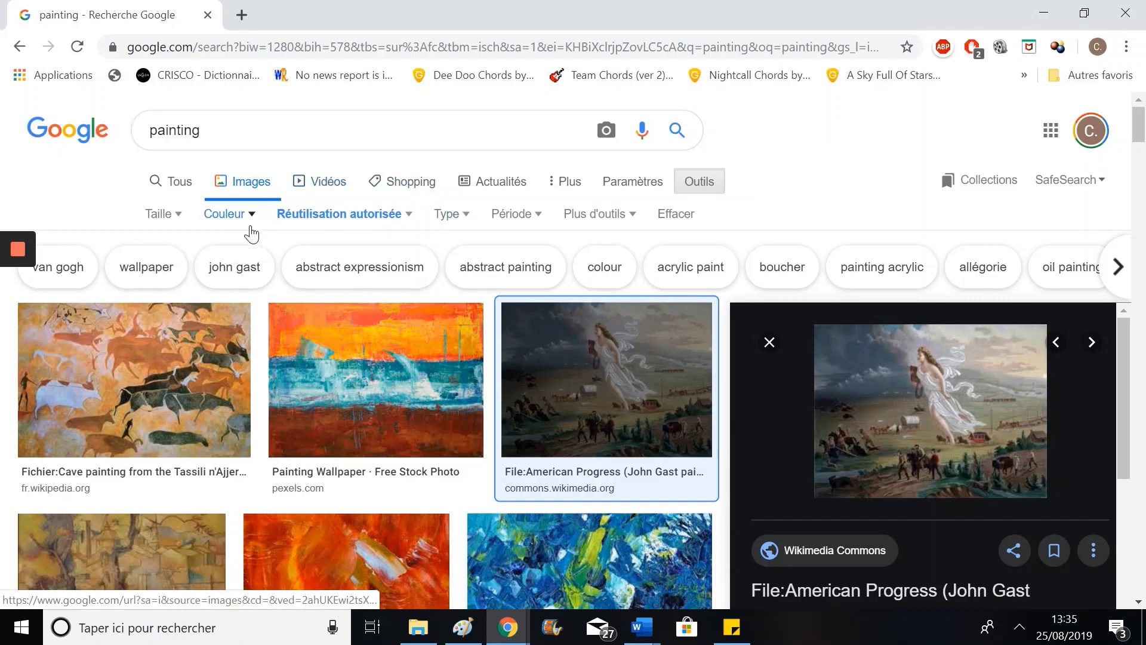
{"action": "left_click", "coordinate": [1132, 13]}
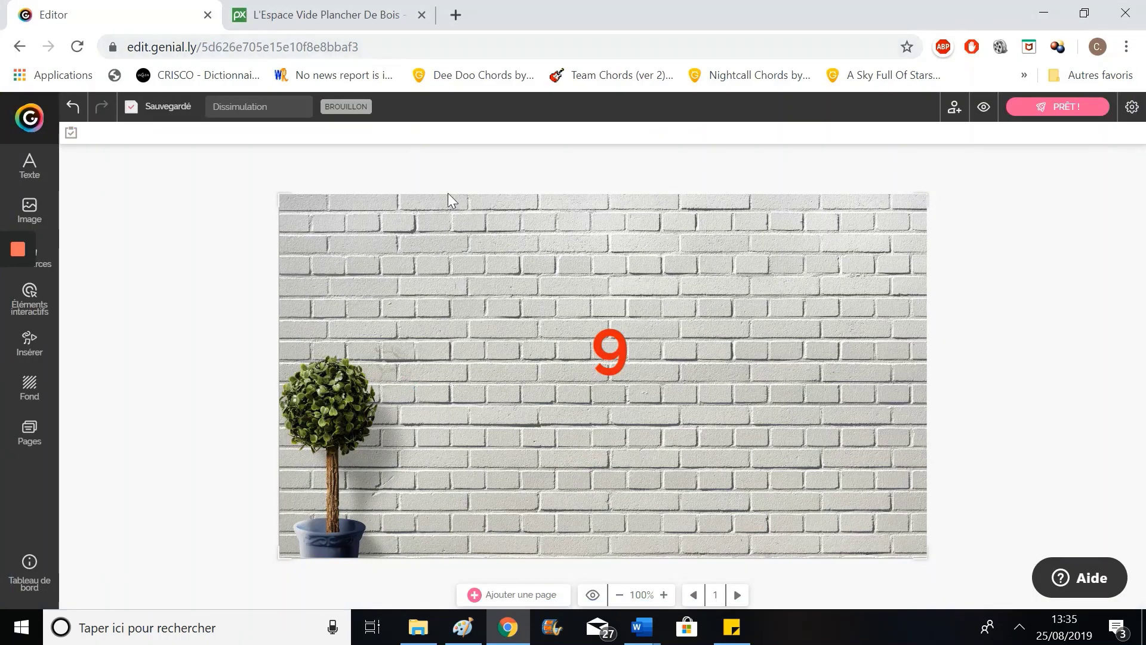
Step: Paste the copied American Progress painting onto the brick wall page
{"action": "right_click", "coordinate": [462, 237]}
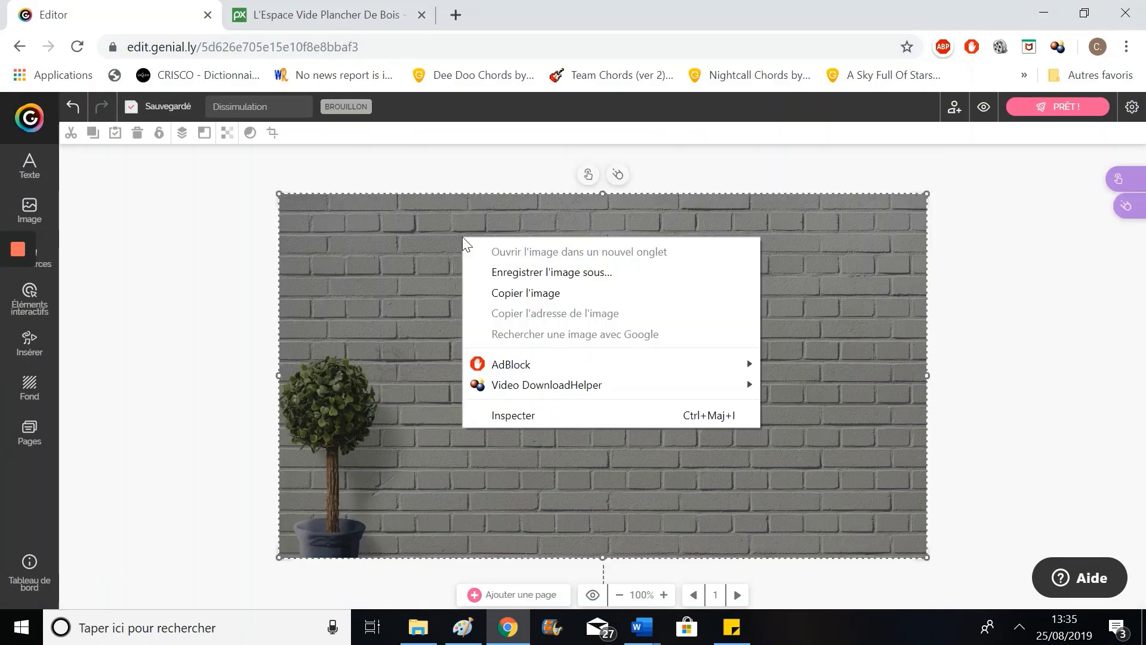
{"action": "left_click", "coordinate": [225, 297]}
{"action": "right_click", "coordinate": [407, 272]}
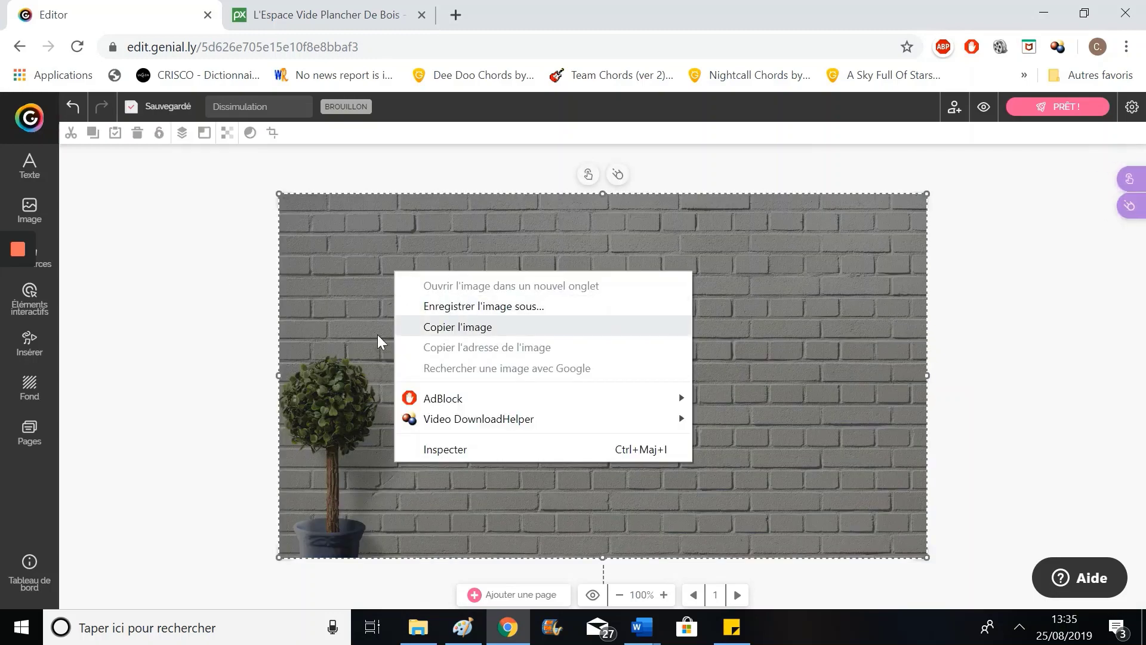
{"action": "left_click", "coordinate": [226, 349]}
{"action": "right_click", "coordinate": [223, 345]}
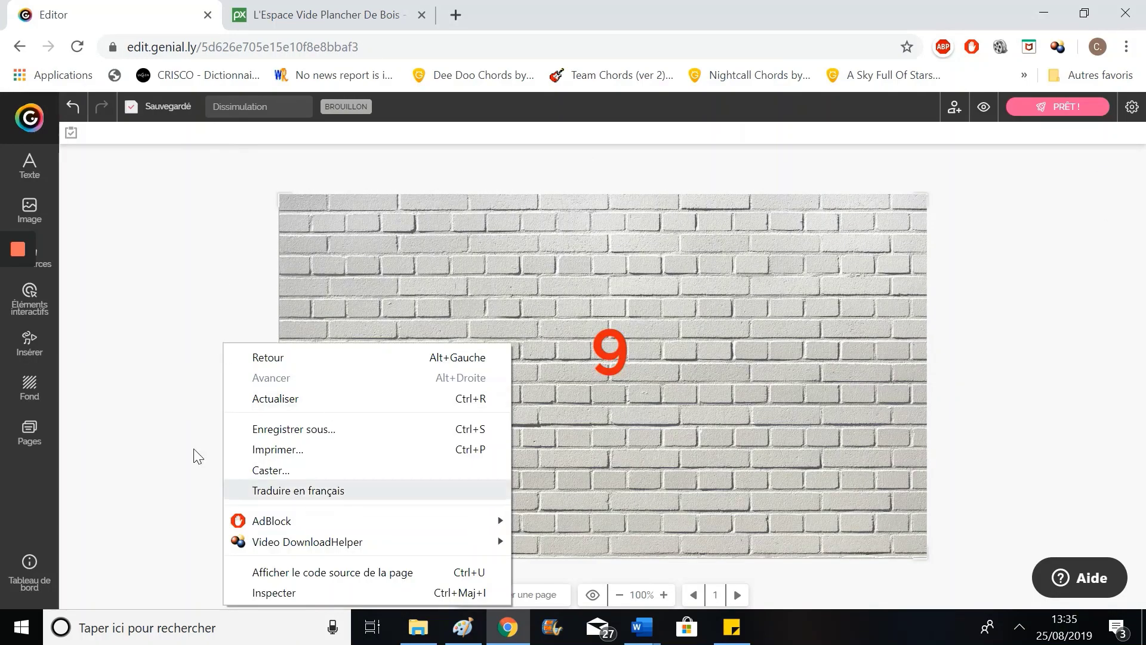
{"action": "left_click", "coordinate": [161, 404]}
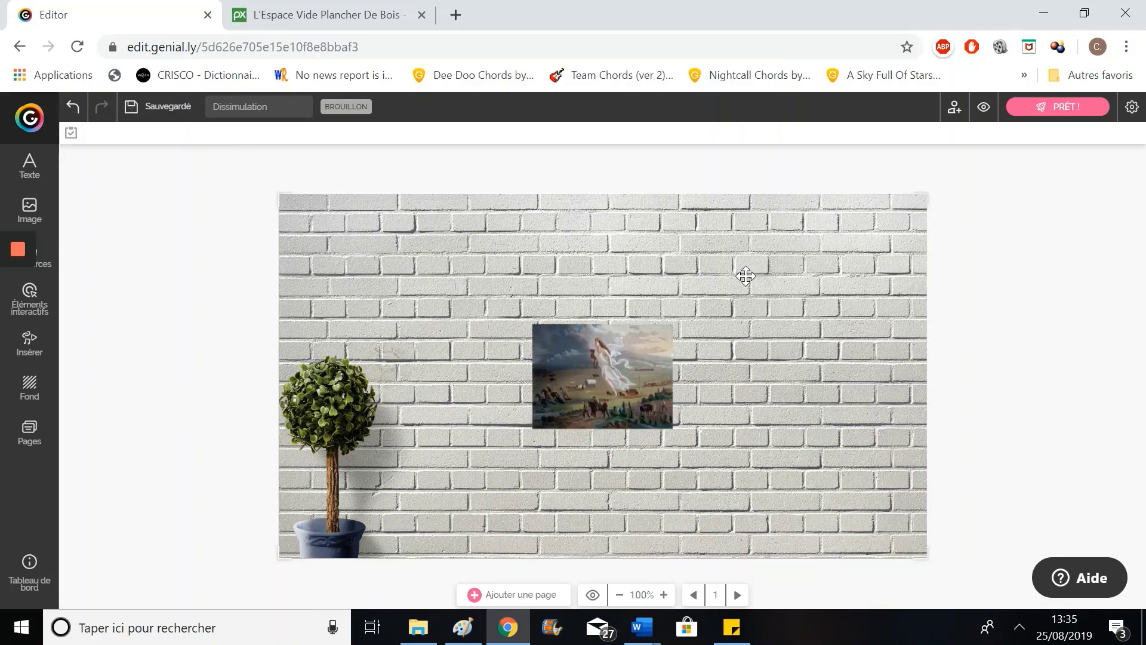
Step: Enlarge the painting to about half the page width and position it on the wall so it covers the 9
{"action": "left_click_drag", "start_coordinate": [594, 342], "coordinate": [541, 290]}
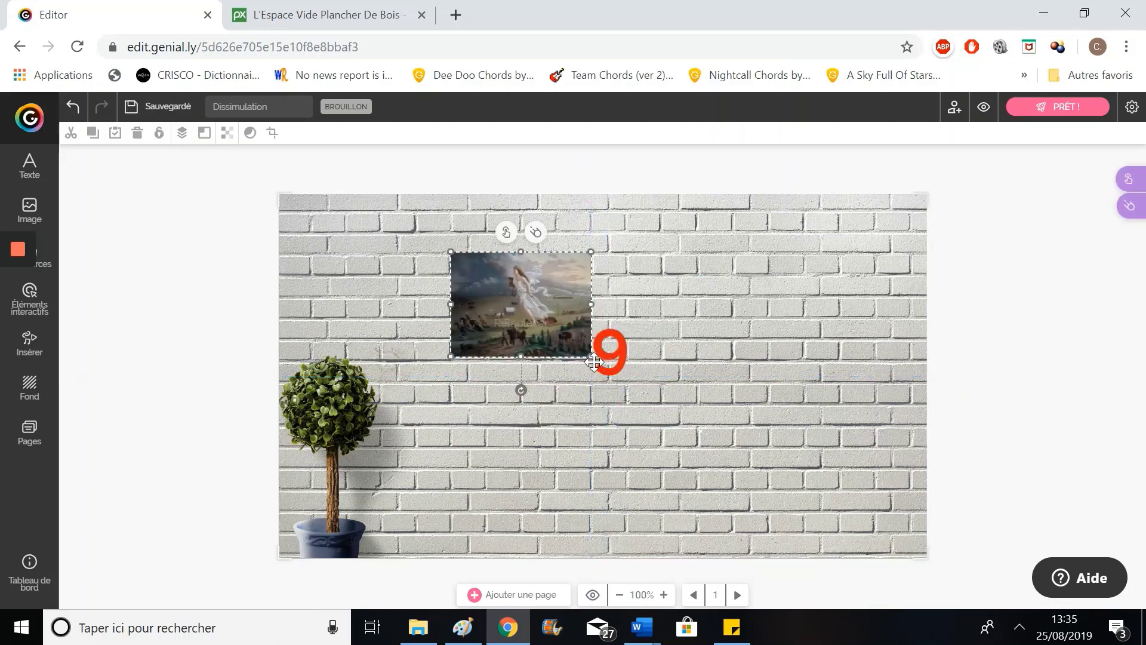
{"action": "left_click_drag", "start_coordinate": [591, 357], "coordinate": [834, 425]}
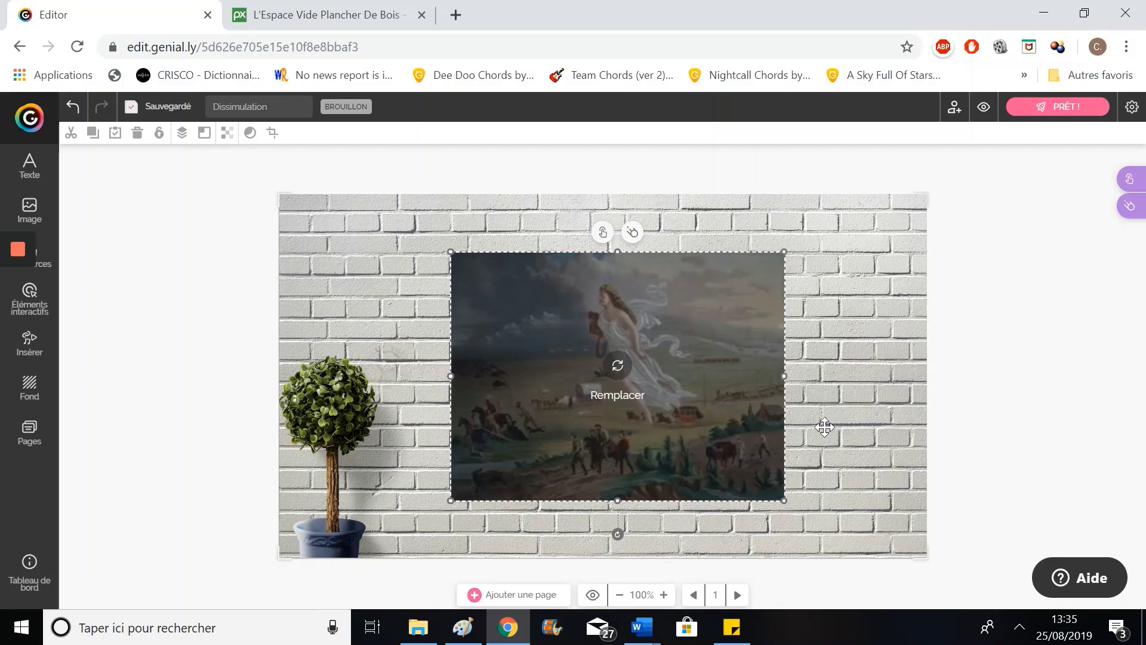
{"action": "left_click_drag", "start_coordinate": [711, 407], "coordinate": [706, 386]}
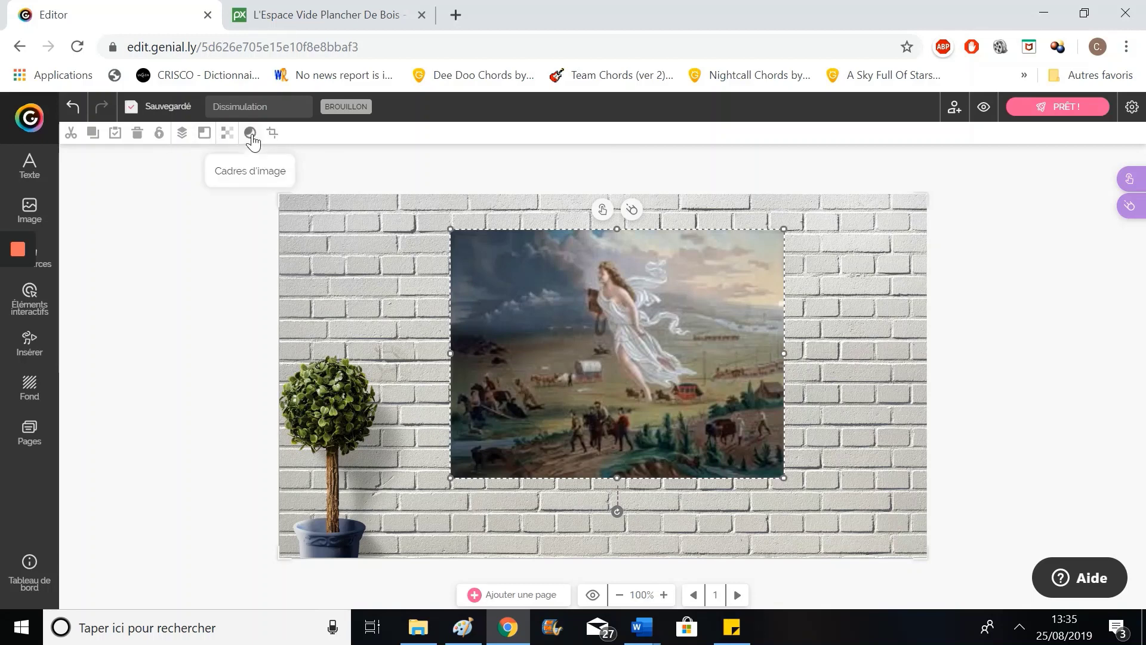
Step: Apply the square-cornered white border frame to the painting and shift it slightly down on the wall
{"action": "left_click", "coordinate": [251, 134]}
{"action": "left_click", "coordinate": [383, 174]}
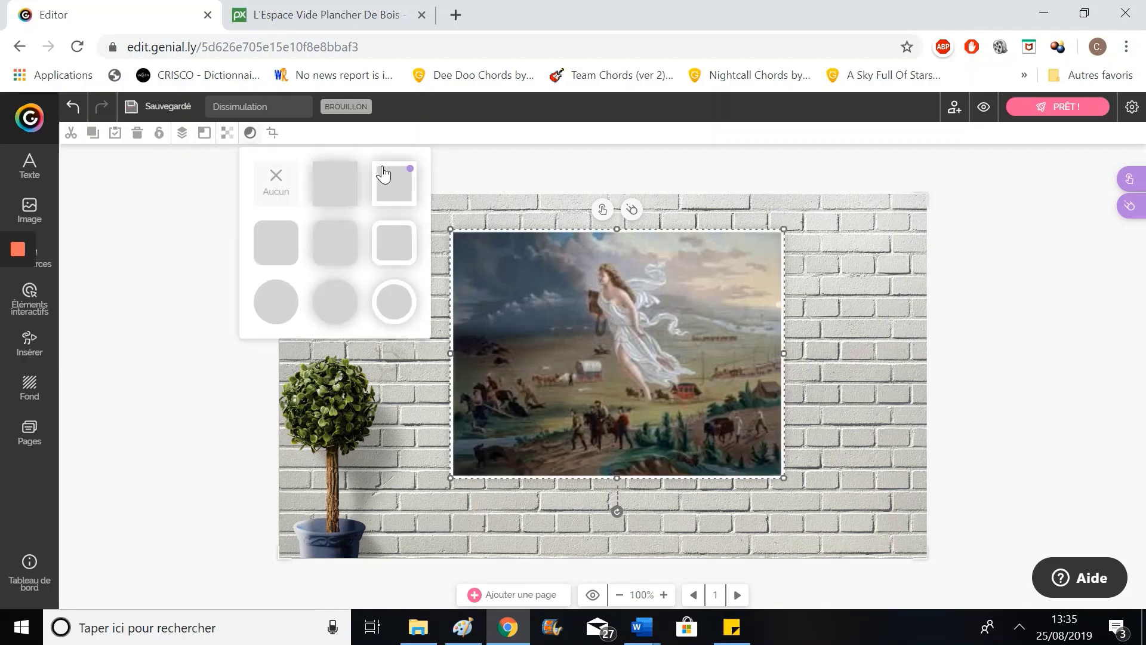
{"action": "left_click", "coordinate": [161, 306]}
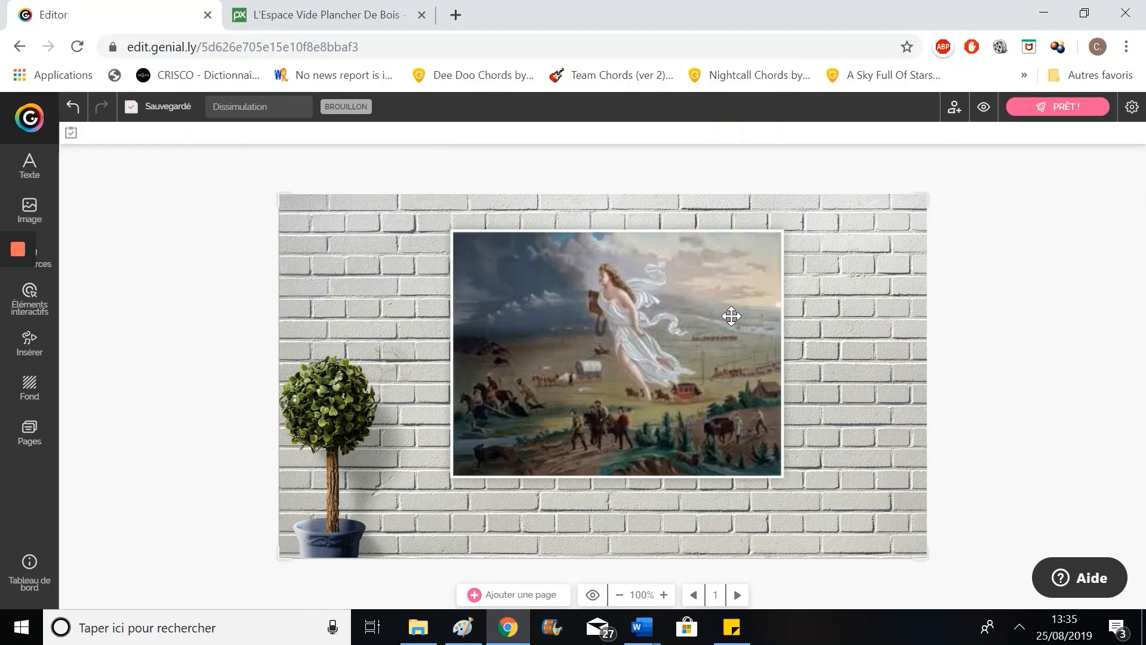
{"action": "left_click_drag", "start_coordinate": [731, 316], "coordinate": [730, 330]}
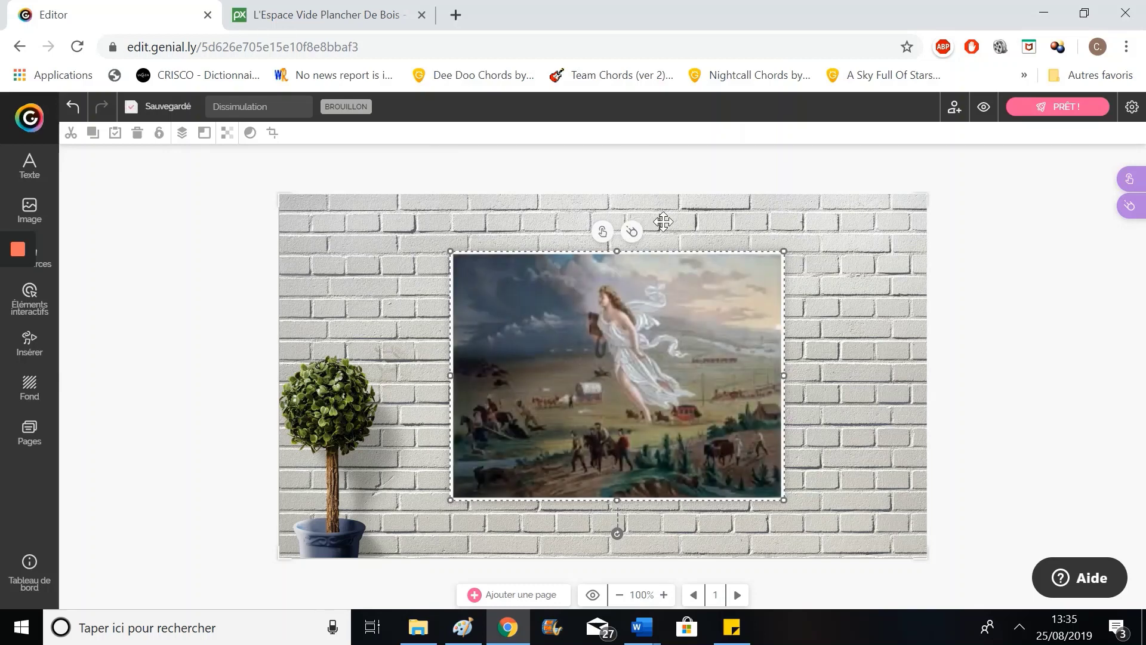
Step: Give the American Progress painting the mouse-over animation Occulter and preview the page
{"action": "left_click", "coordinate": [633, 236]}
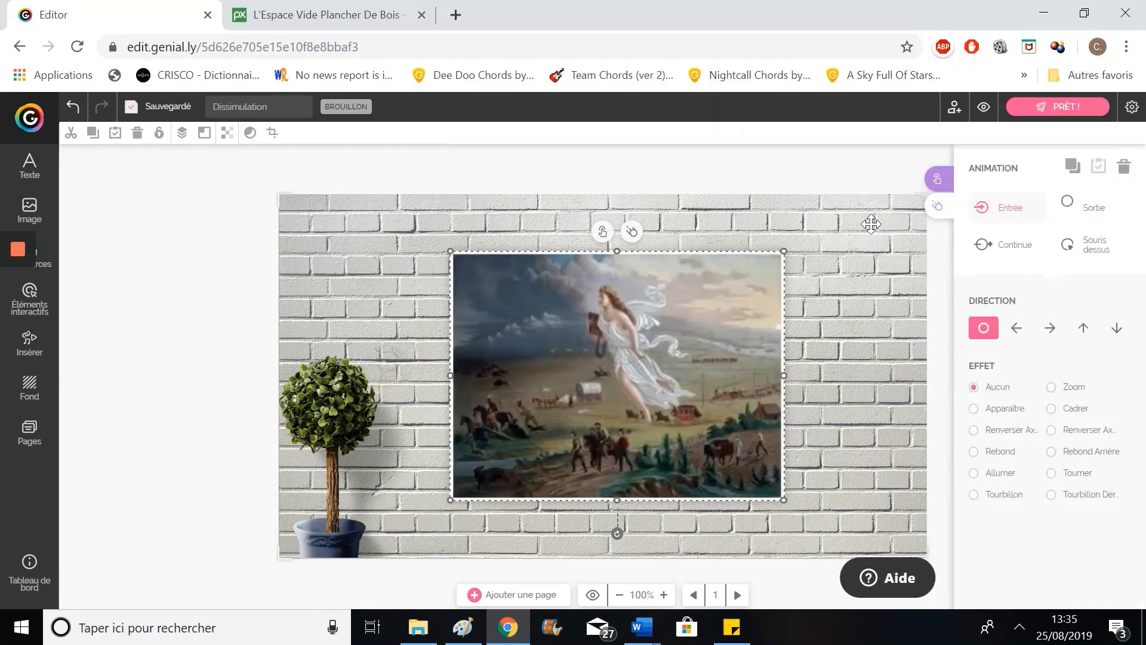
{"action": "left_click", "coordinate": [1098, 247]}
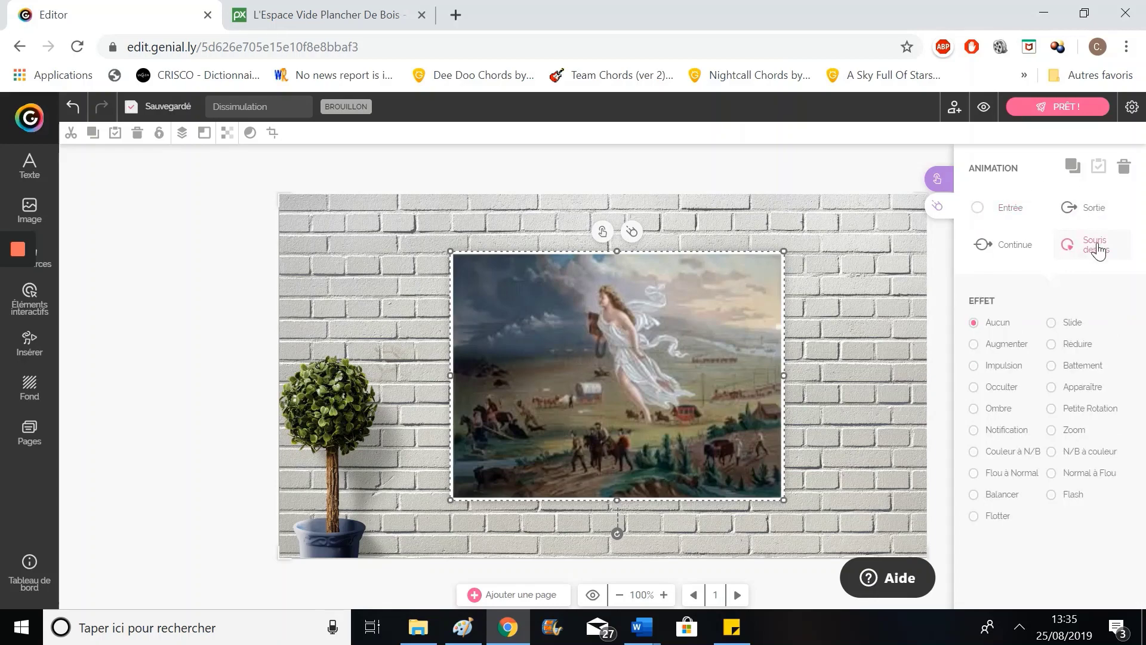
{"action": "left_click", "coordinate": [1007, 392]}
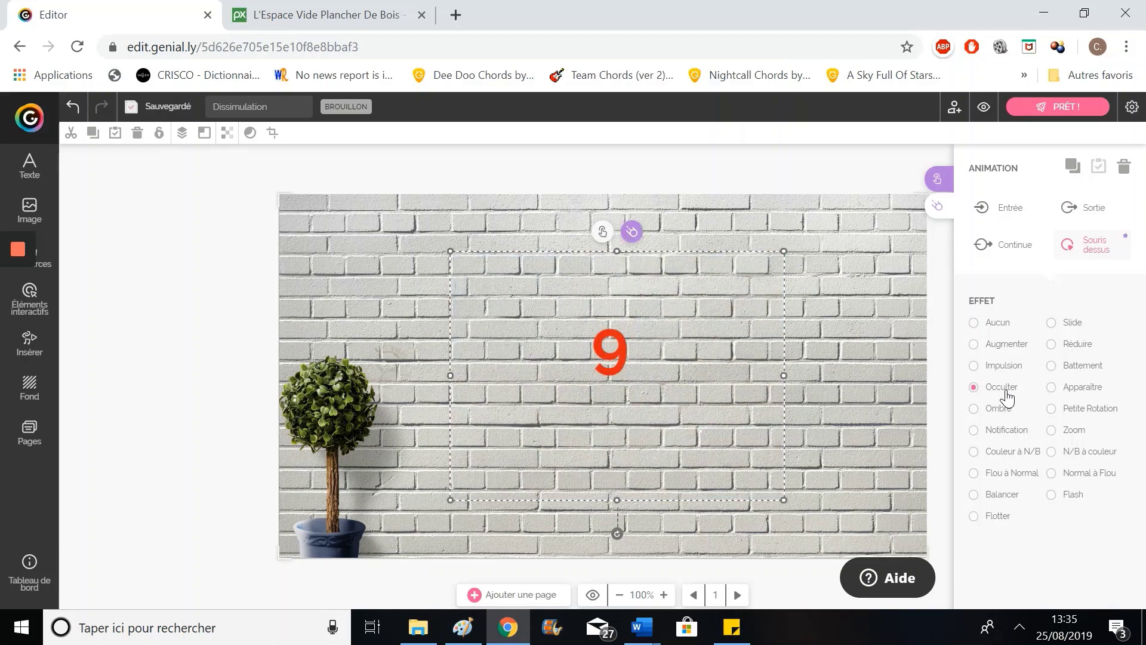
{"action": "left_click", "coordinate": [982, 111]}
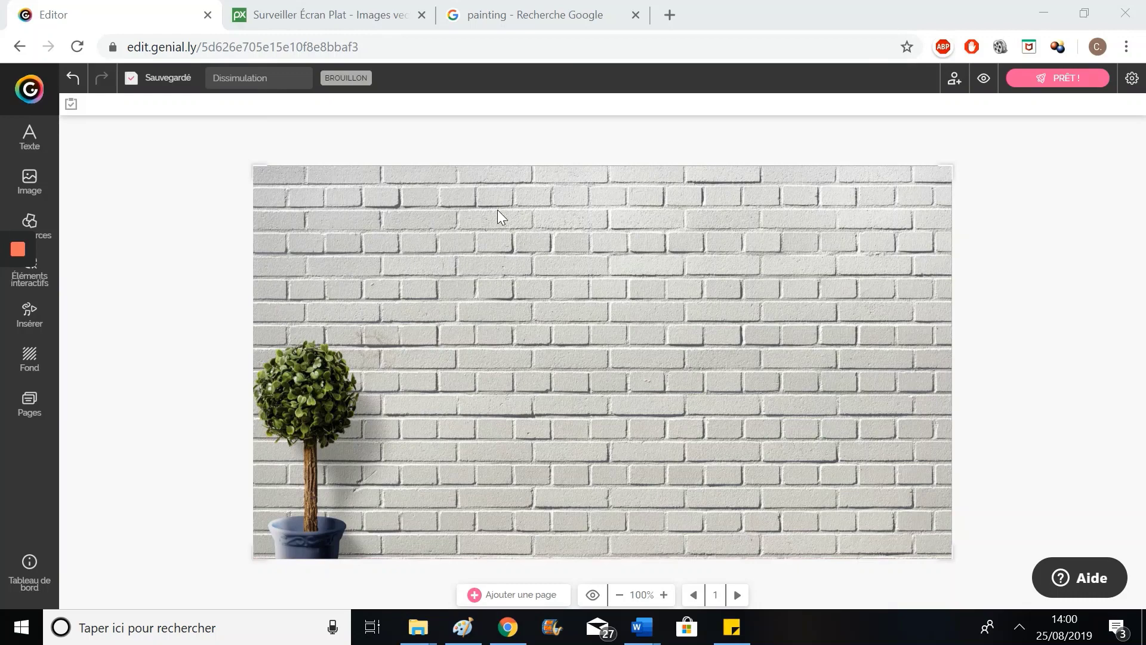
Step: Copy the black flat-screen monitor picture from its Pixabay page and paste it onto the brick wall page in Genially
{"action": "left_click", "coordinate": [352, 16]}
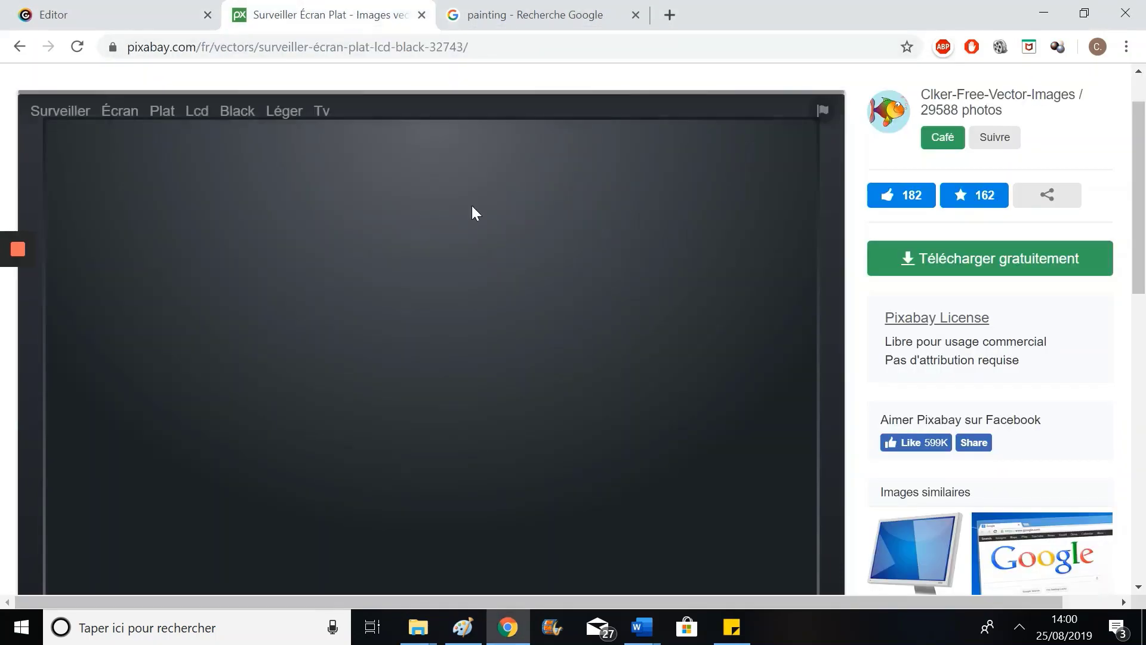
{"action": "scroll", "coordinate": [388, 143], "scroll_direction": "down", "scroll_amount": 3}
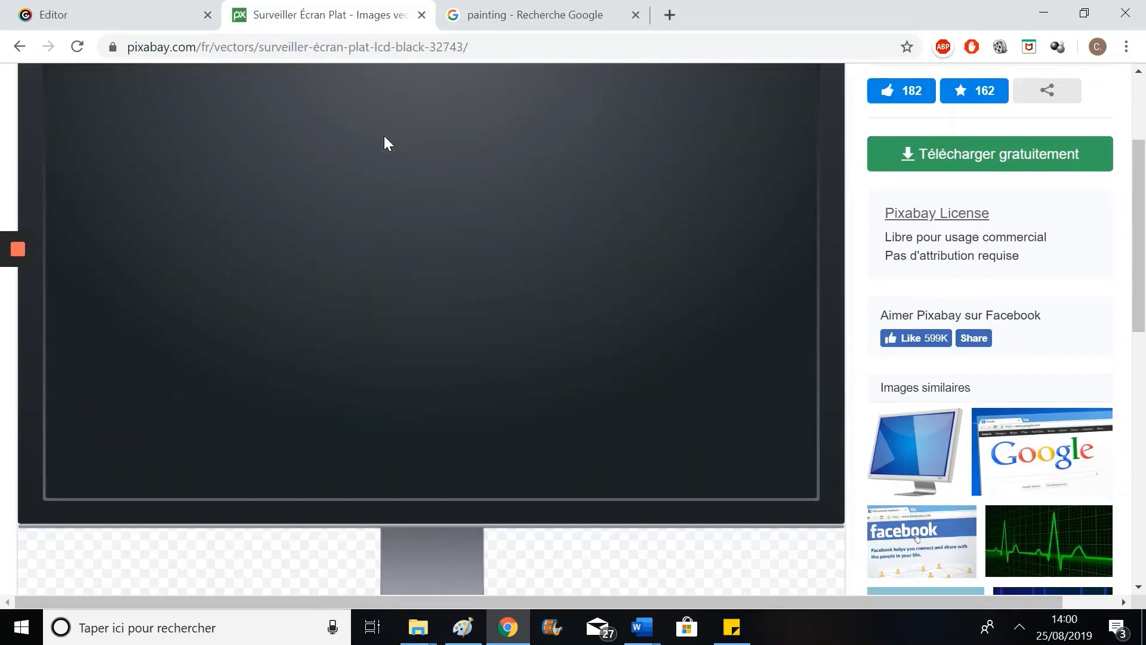
{"action": "scroll", "coordinate": [288, 264], "scroll_direction": "down", "scroll_amount": 4}
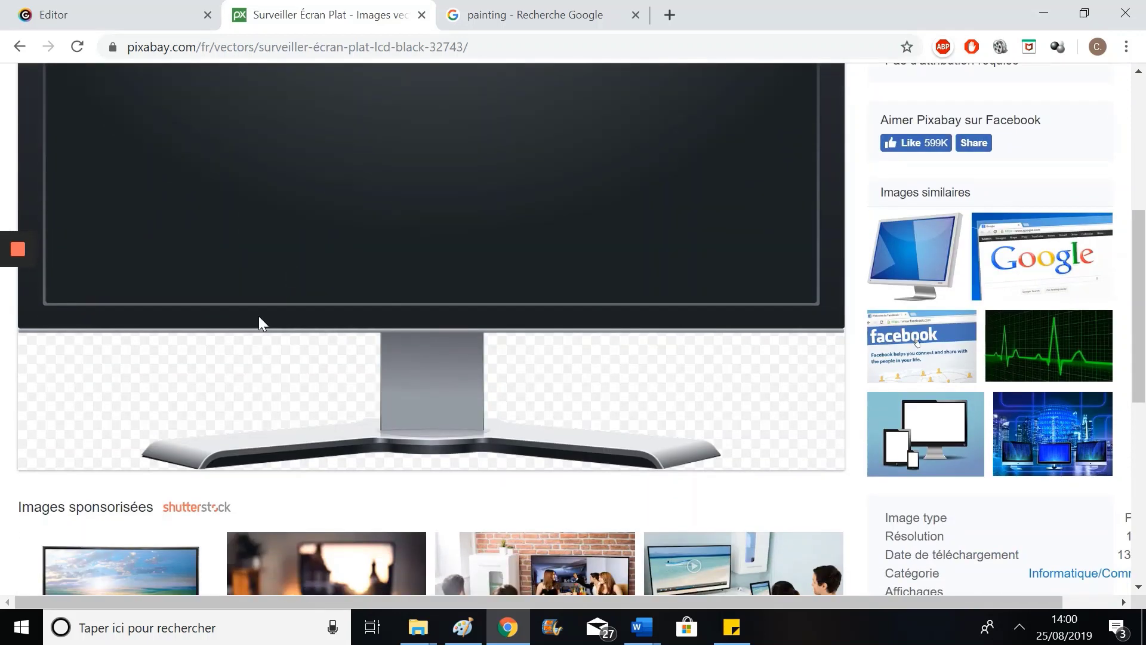
{"action": "scroll", "coordinate": [364, 378], "scroll_direction": "up", "scroll_amount": 5}
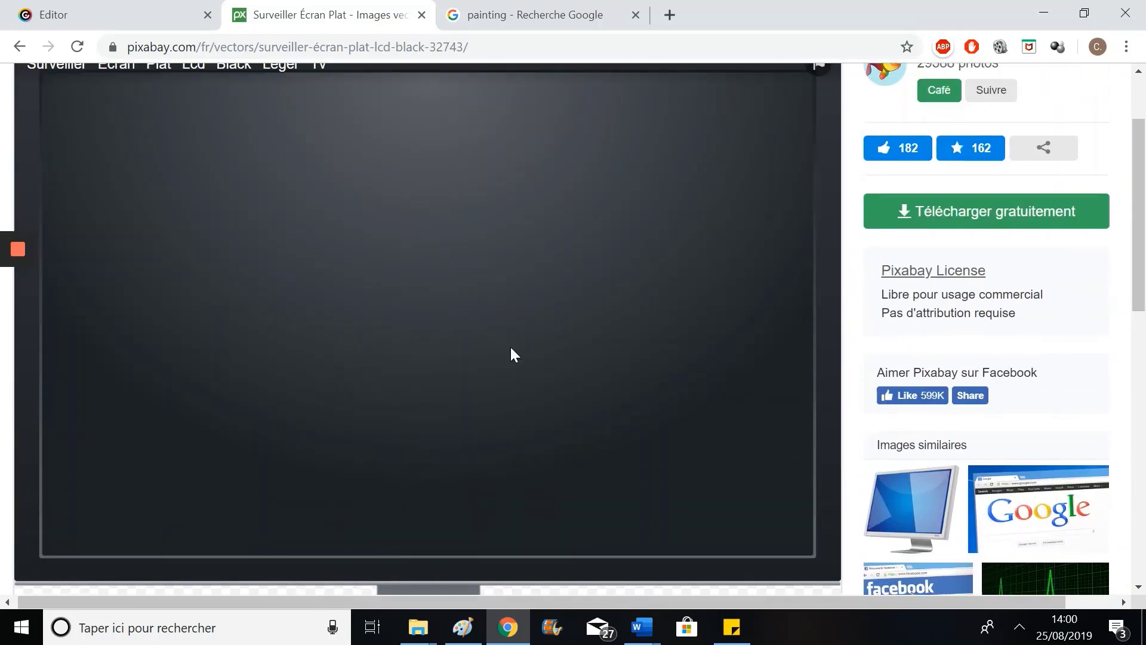
{"action": "right_click", "coordinate": [511, 195]}
{"action": "left_click", "coordinate": [594, 251]}
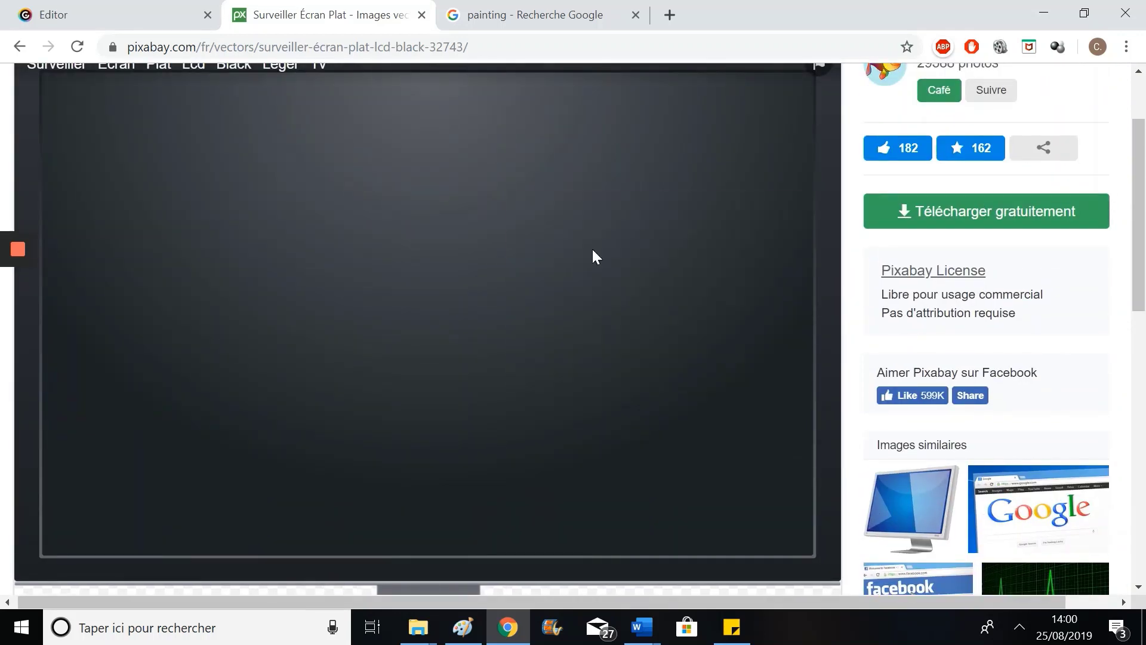
{"action": "left_click", "coordinate": [156, 8]}
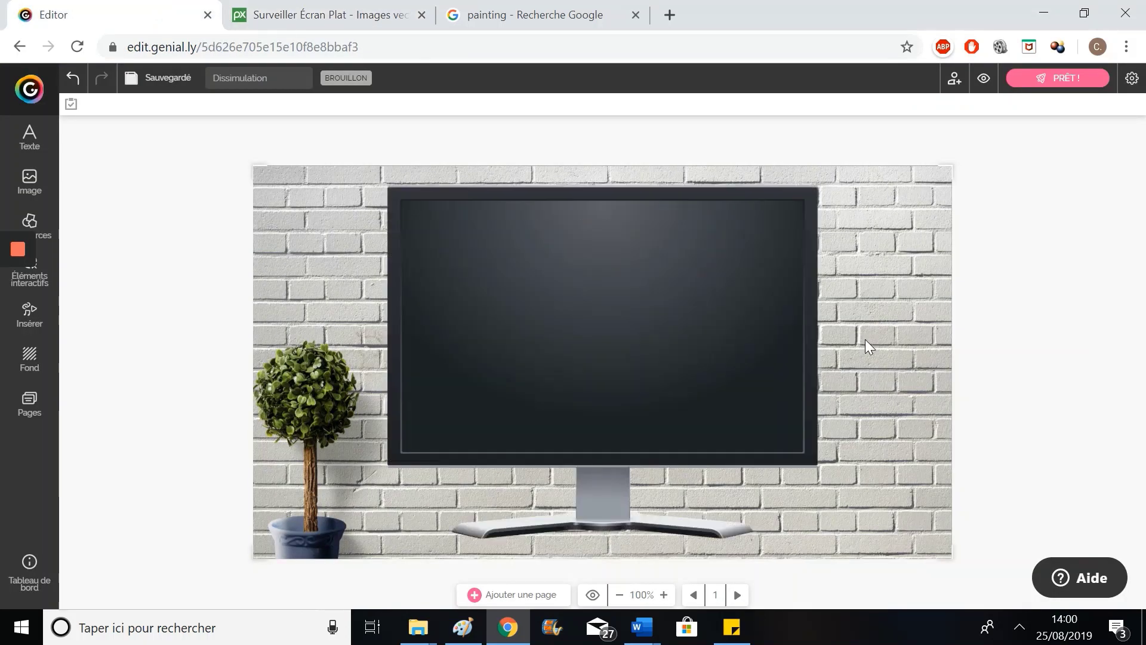
Step: Crop the monitor picture to the screen and its dark frame, cutting off the stand
{"action": "left_click", "coordinate": [682, 356]}
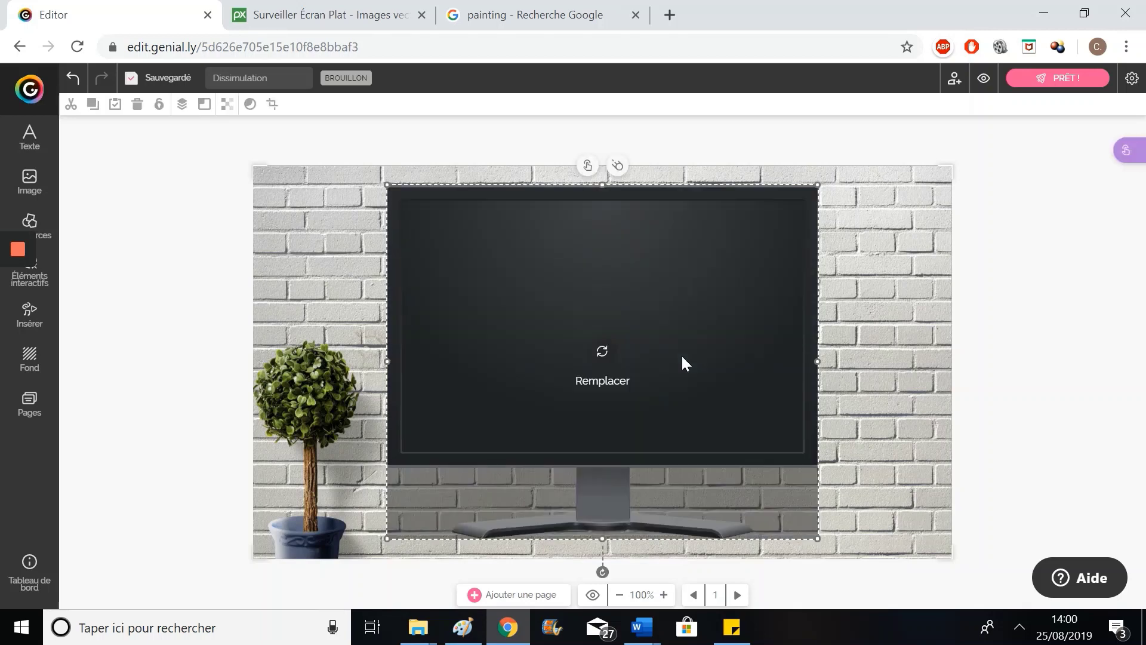
{"action": "left_click", "coordinate": [268, 105]}
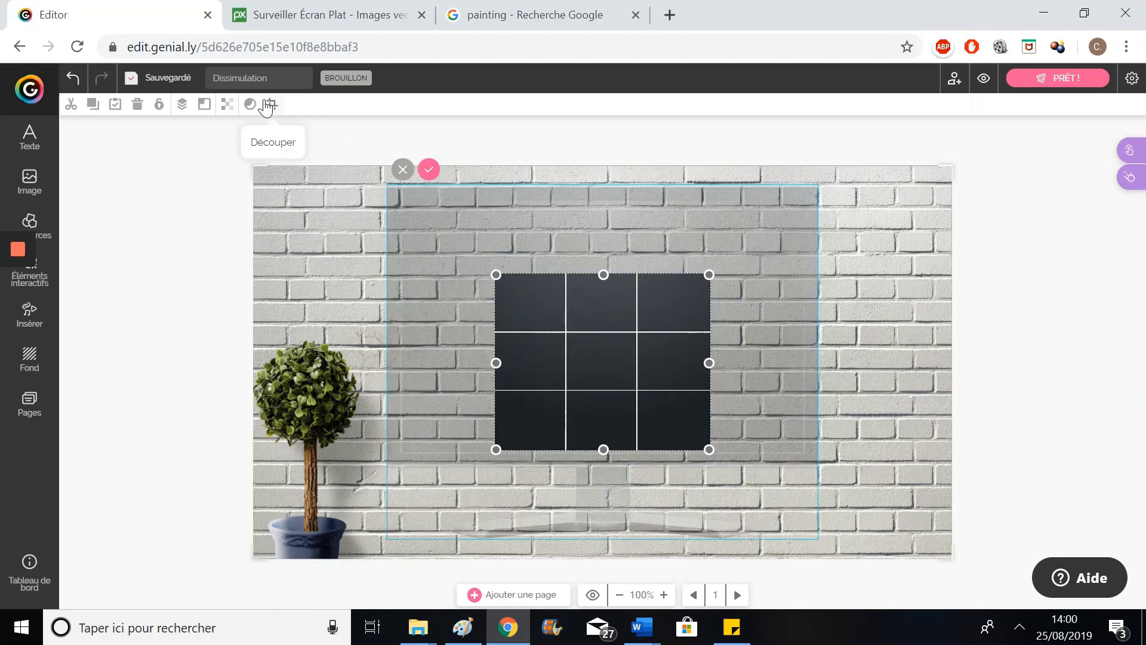
{"action": "left_click_drag", "start_coordinate": [618, 332], "coordinate": [391, 151]}
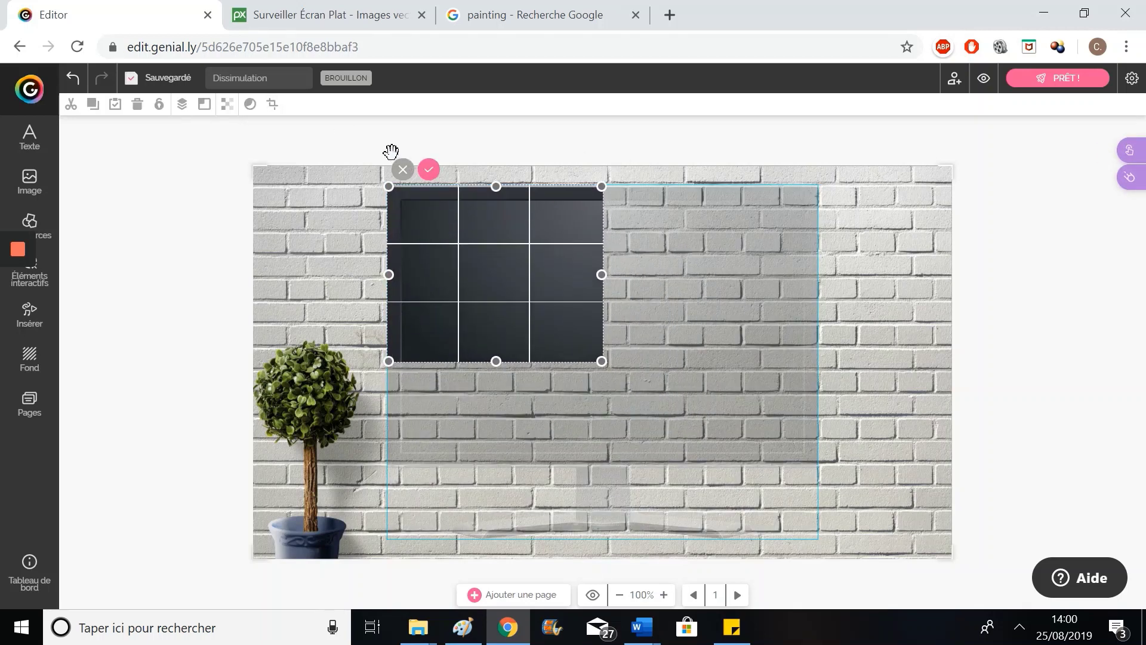
{"action": "left_click_drag", "start_coordinate": [600, 278], "coordinate": [846, 248]}
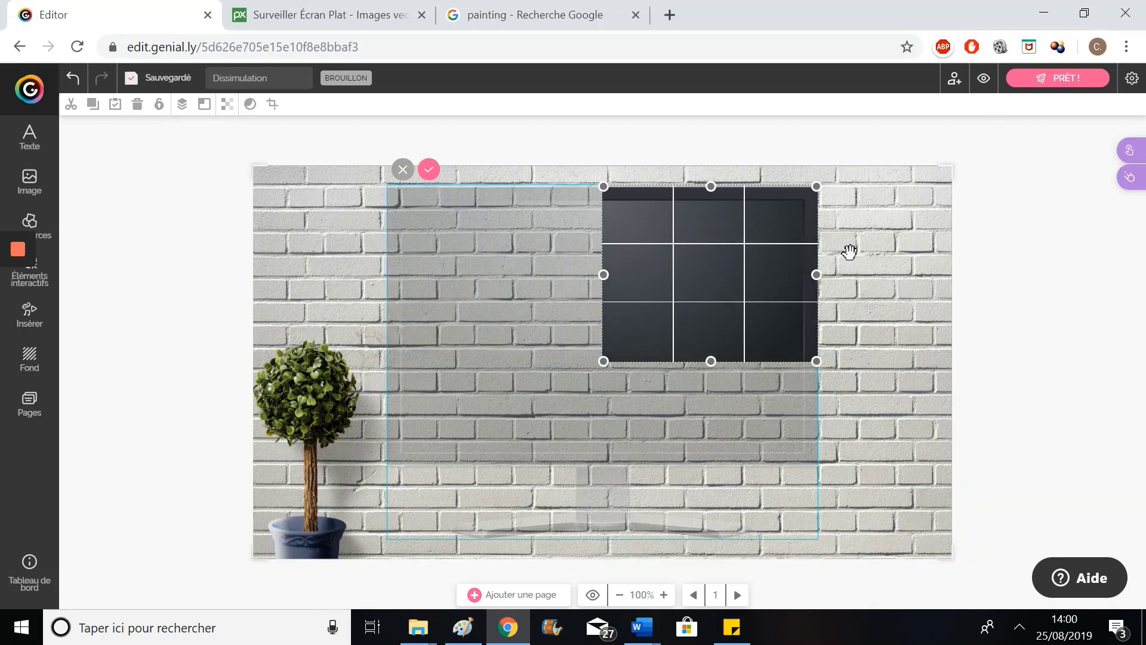
{"action": "left_click_drag", "start_coordinate": [604, 274], "coordinate": [584, 274]}
{"action": "left_click_drag", "start_coordinate": [463, 268], "coordinate": [352, 256]}
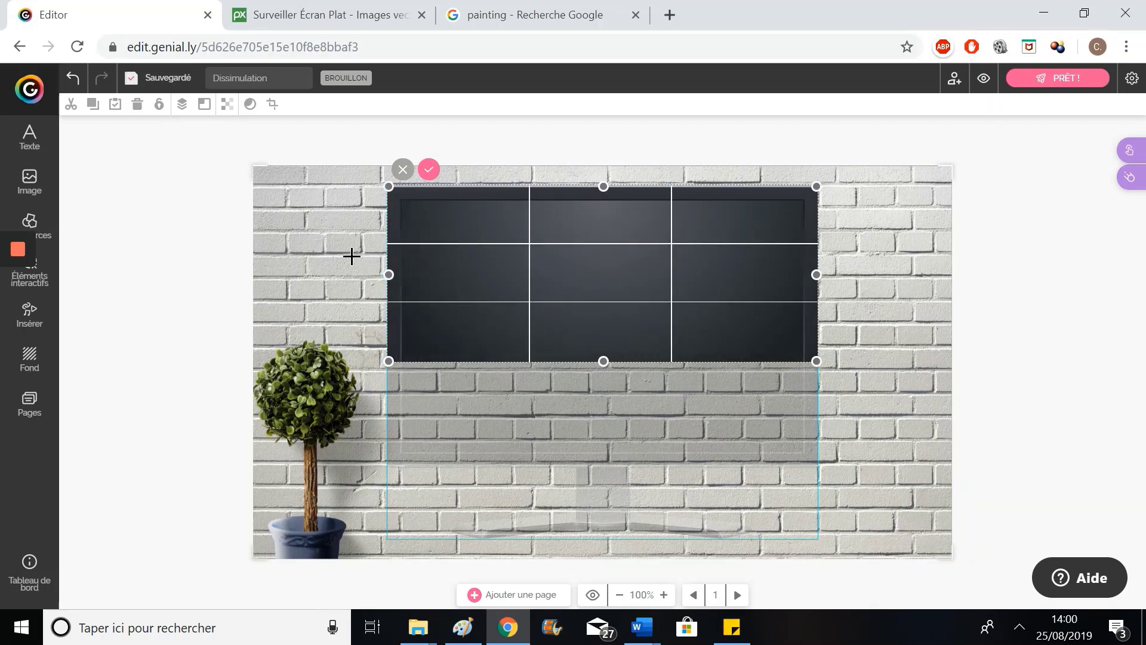
{"action": "left_click_drag", "start_coordinate": [604, 363], "coordinate": [590, 471]}
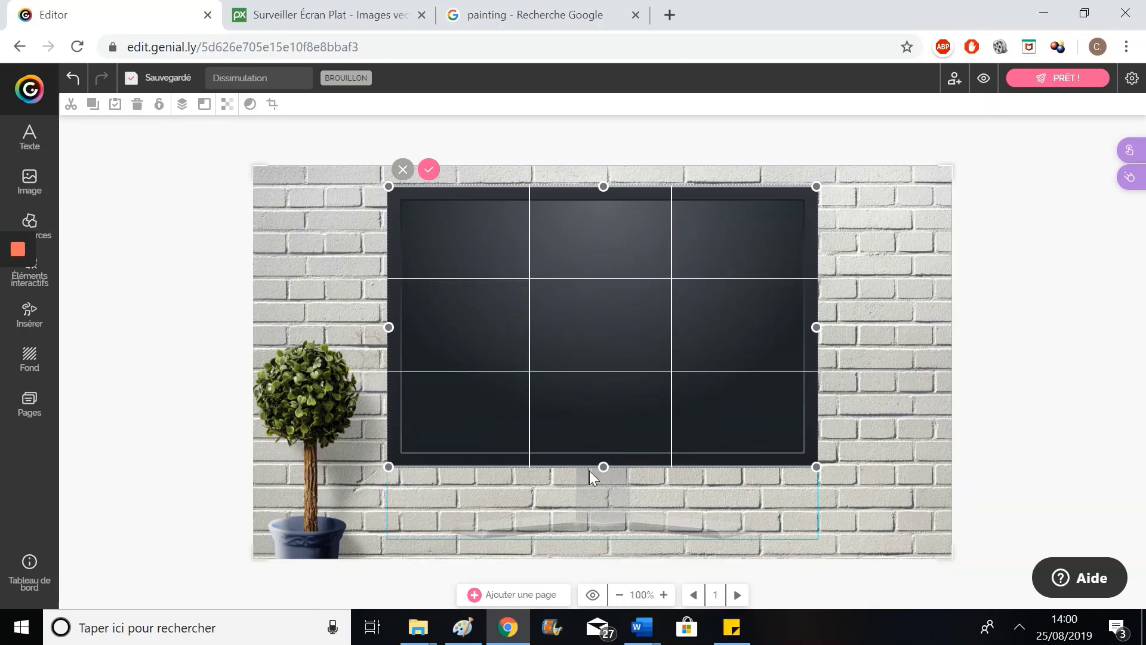
{"action": "left_click", "coordinate": [428, 169]}
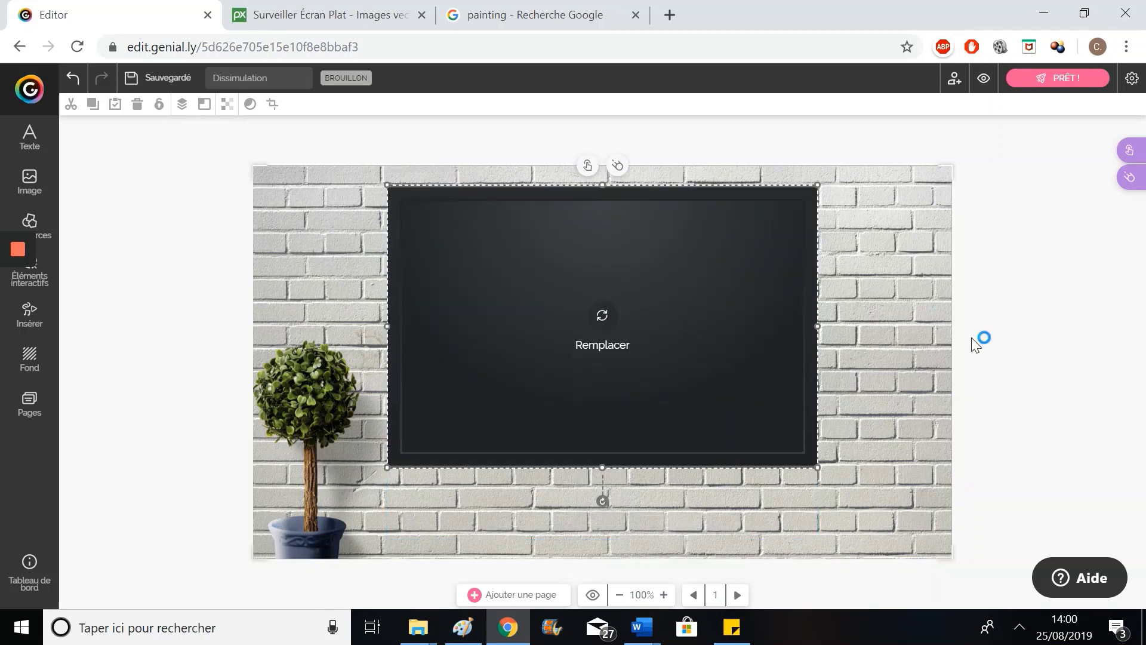
{"action": "left_click", "coordinate": [1061, 378]}
Step: Shrink the cropped screen to about two fifths of the page width and place it on the upper middle of the wall
{"action": "left_click", "coordinate": [735, 361]}
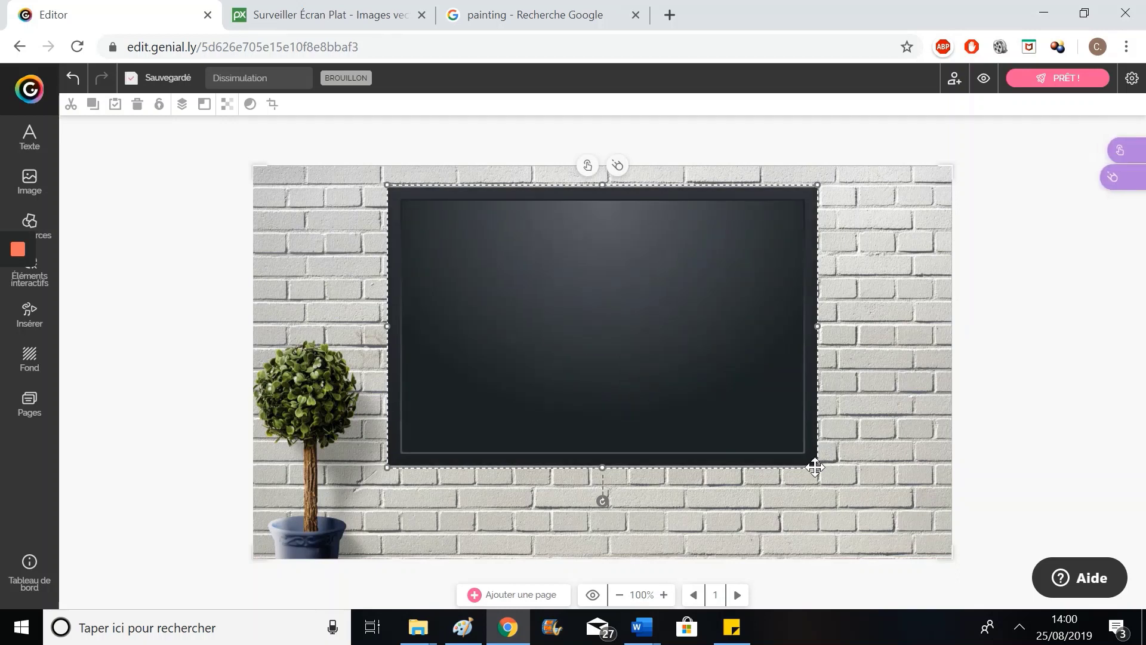
{"action": "left_click_drag", "start_coordinate": [818, 467], "coordinate": [683, 376]}
{"action": "left_click_drag", "start_coordinate": [573, 317], "coordinate": [655, 339]}
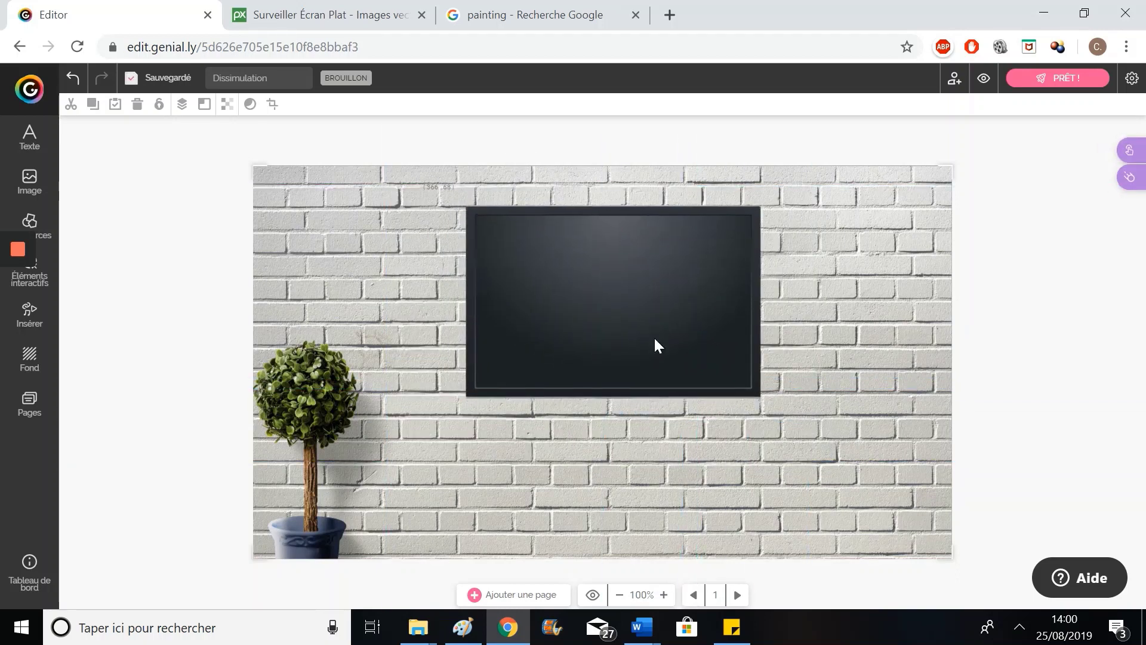
{"action": "left_click", "coordinate": [171, 308]}
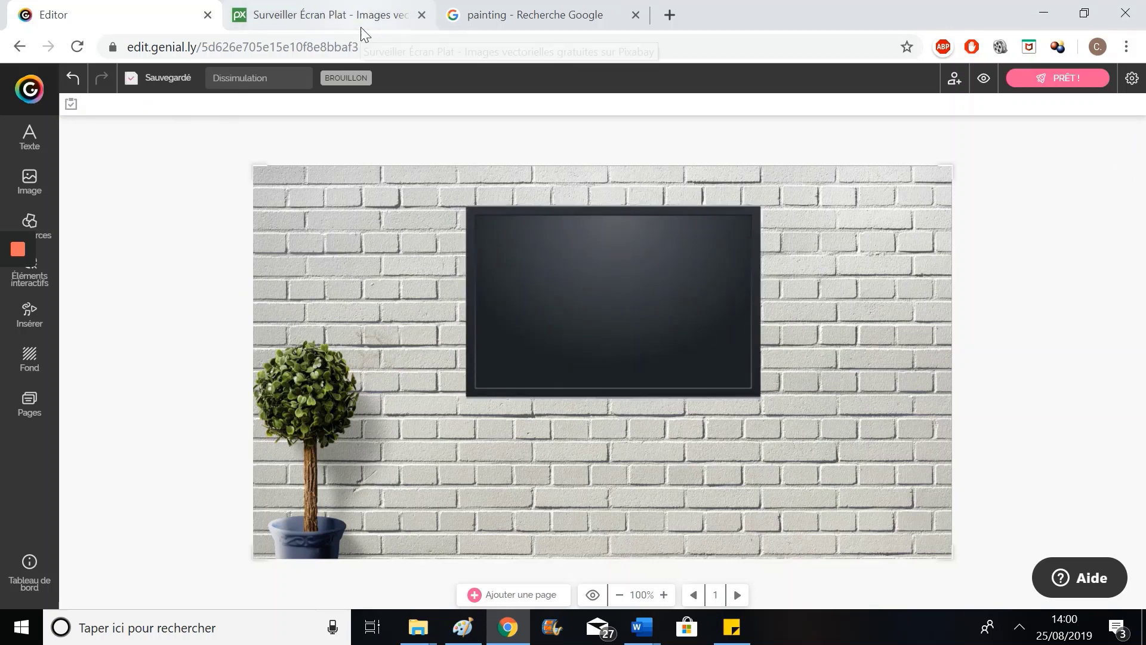
Step: Copy The Starry Night picture from the Google painting results and paste it onto the brick wall page in Genially
{"action": "left_click", "coordinate": [496, 28]}
{"action": "right_click", "coordinate": [903, 157]}
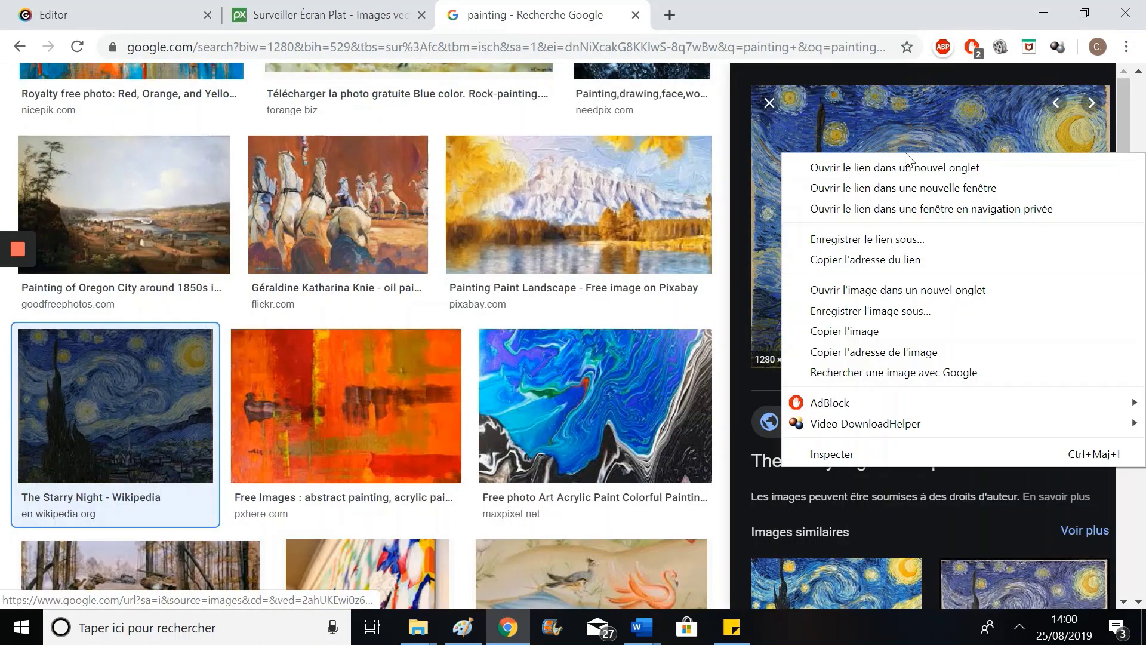
{"action": "left_click", "coordinate": [888, 328]}
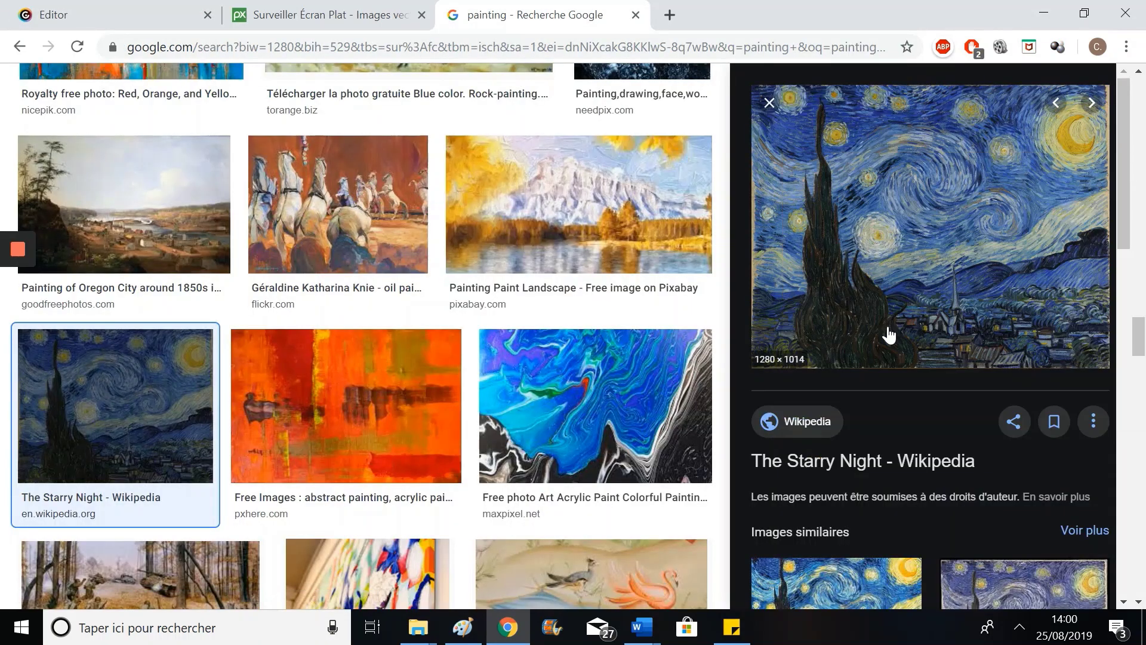
{"action": "left_click", "coordinate": [211, 4]}
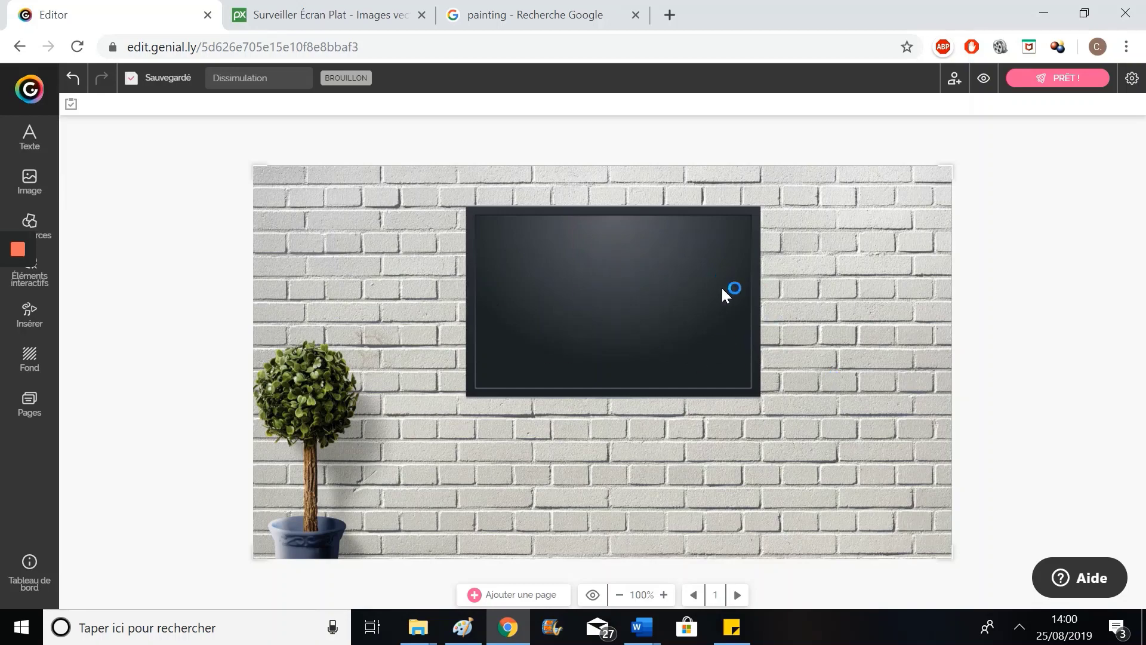
{"action": "key", "text": "ctrl+v"}
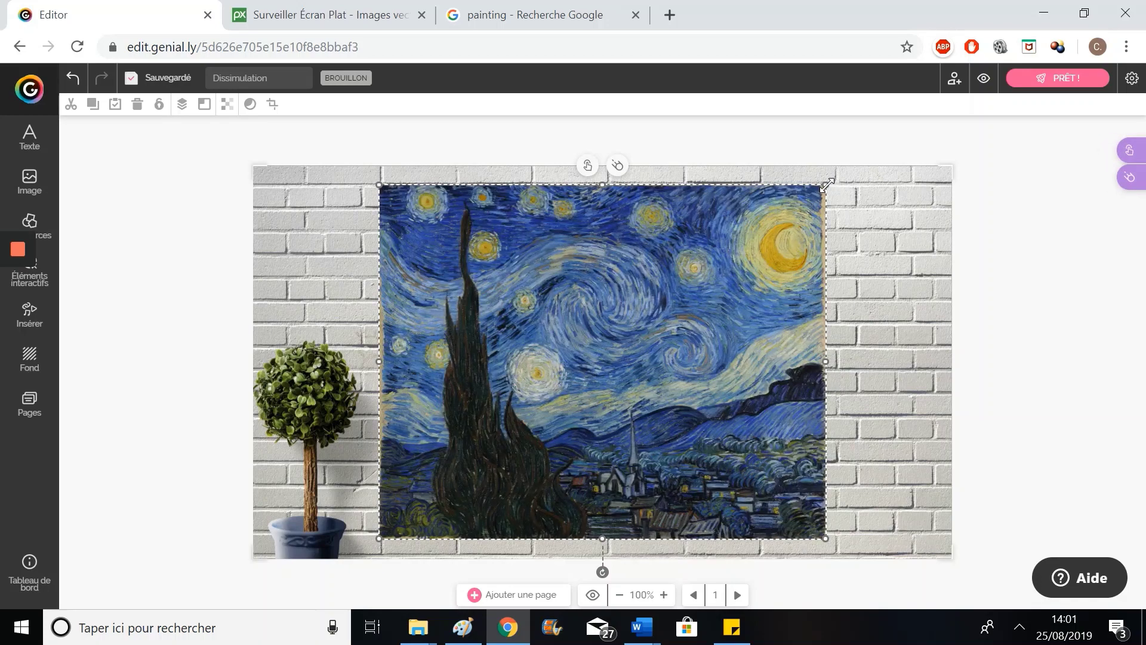
Step: Scale The Starry Night down to the width of the screen's inner area and align it with the inner upper edge
{"action": "left_click_drag", "start_coordinate": [826, 186], "coordinate": [608, 296]}
{"action": "left_click_drag", "start_coordinate": [554, 376], "coordinate": [655, 261]}
{"action": "left_click_drag", "start_coordinate": [727, 316], "coordinate": [744, 315]}
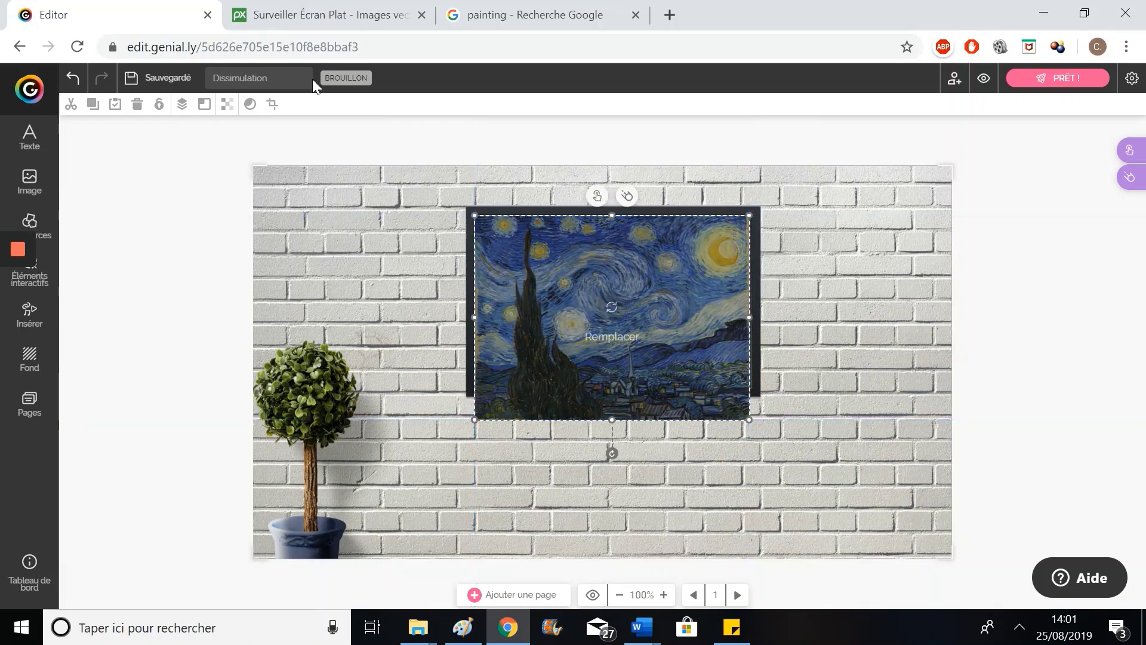
Step: Crop the lower part off The Starry Night so the painting fits inside the screen's dark frame
{"action": "left_click", "coordinate": [272, 104]}
{"action": "left_click_drag", "start_coordinate": [612, 308], "coordinate": [749, 334]}
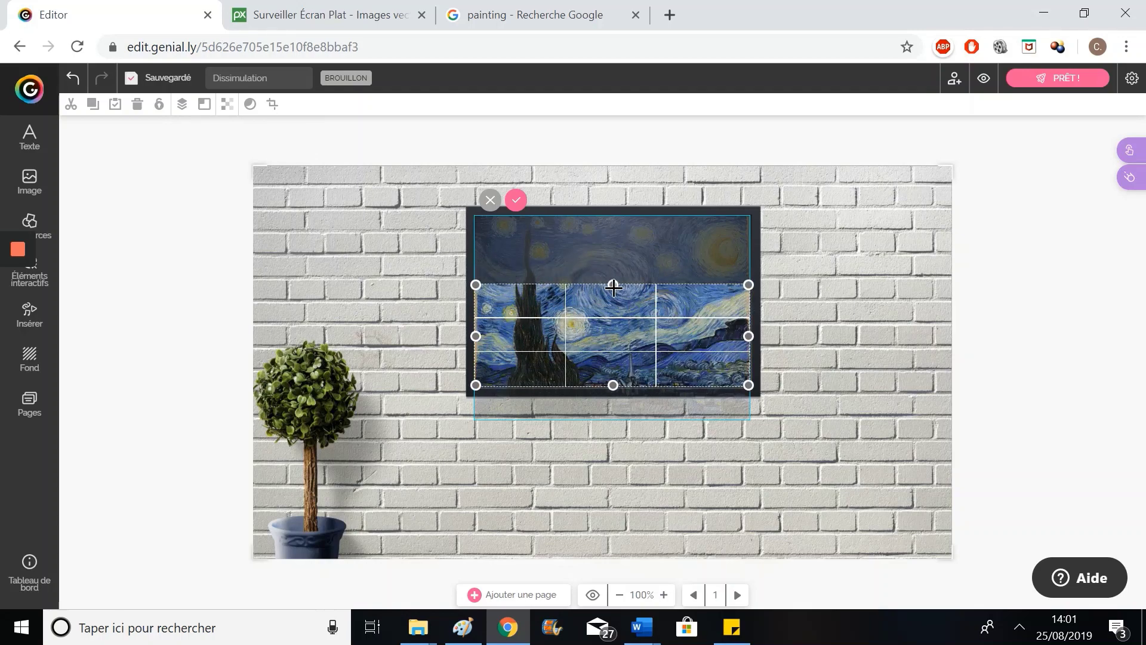
{"action": "left_click_drag", "start_coordinate": [613, 285], "coordinate": [603, 212]}
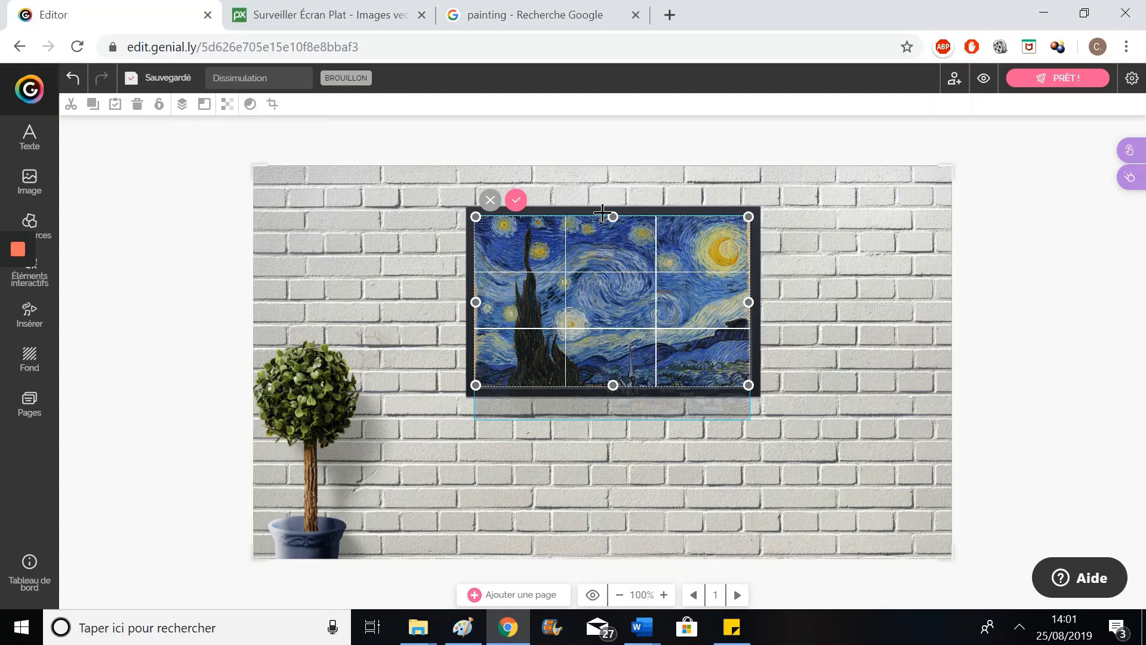
{"action": "left_click", "coordinate": [517, 200]}
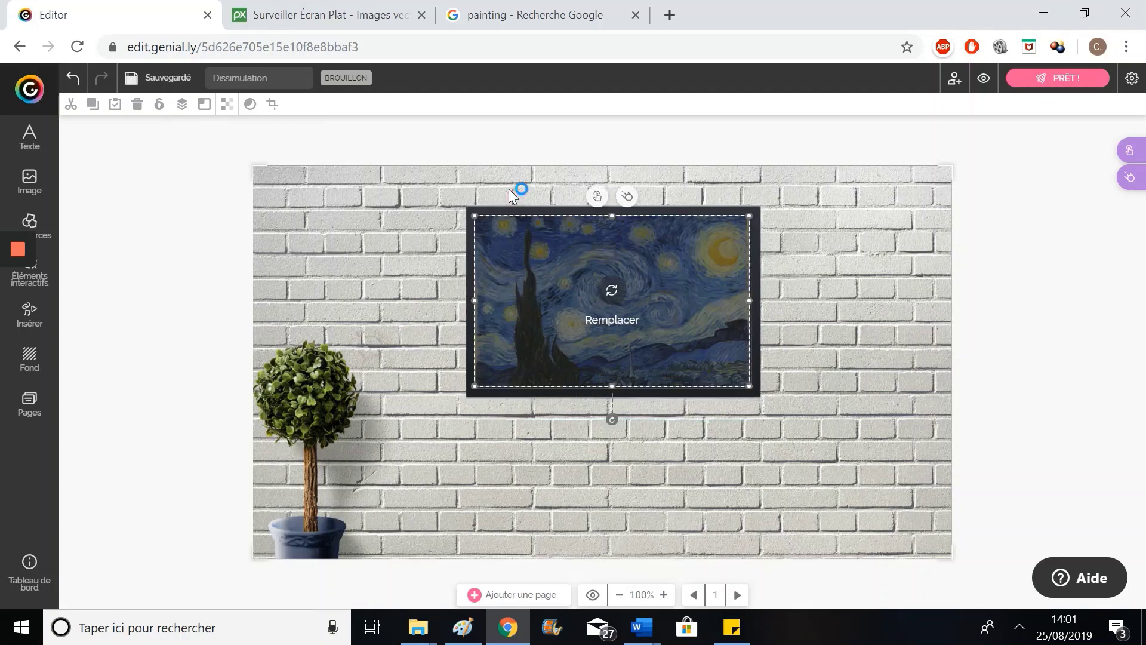
Step: Give The Starry Night the mouse-over animation Apparaître and preview the page
{"action": "left_click", "coordinate": [627, 197]}
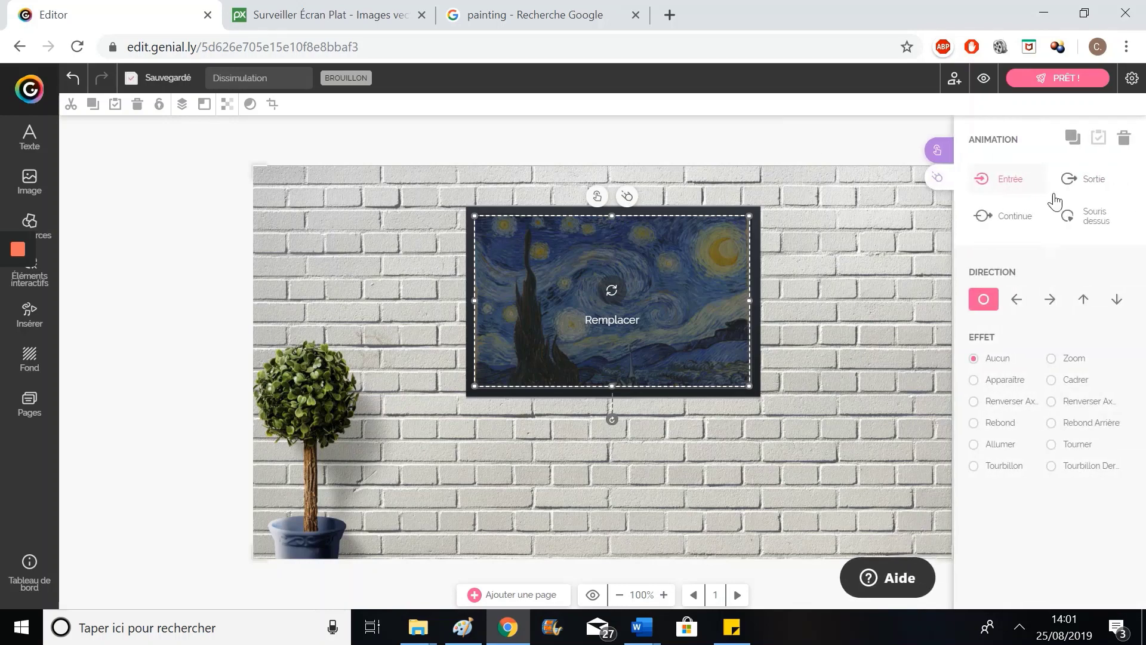
{"action": "left_click", "coordinate": [1096, 217]}
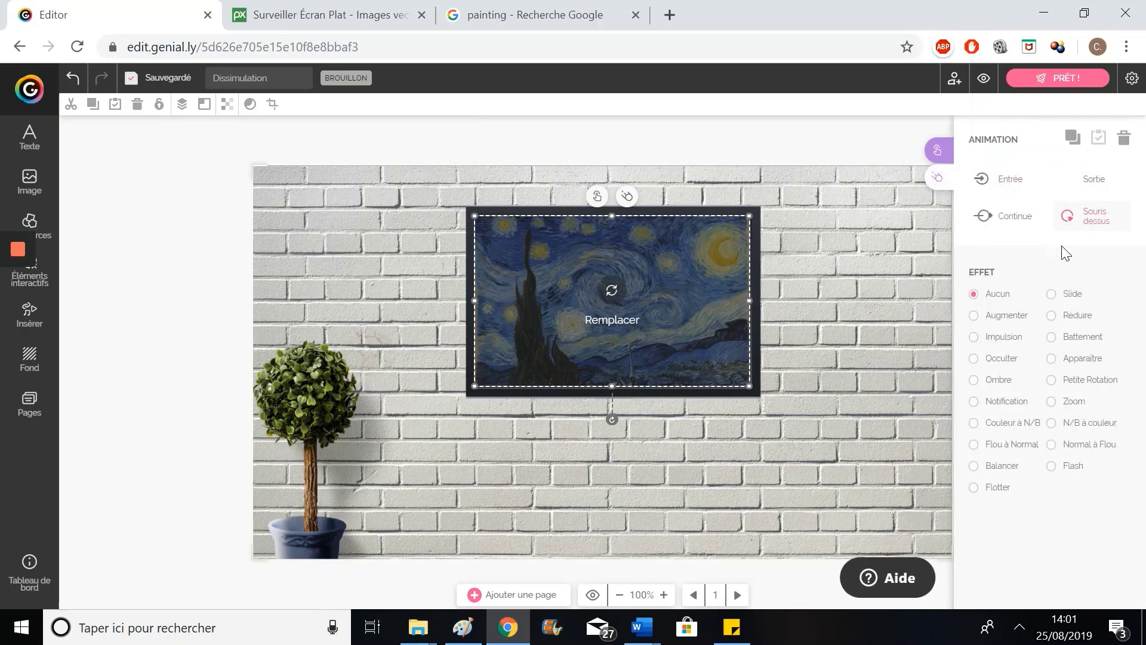
{"action": "left_click", "coordinate": [1065, 360]}
{"action": "left_click", "coordinate": [864, 135]}
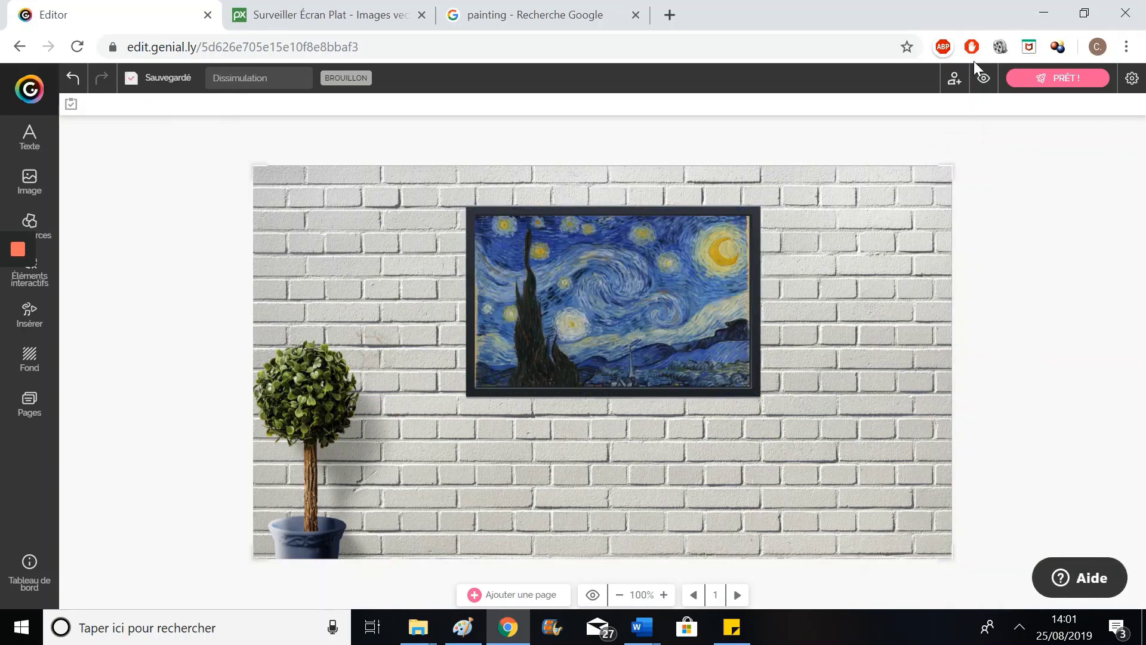
{"action": "left_click", "coordinate": [984, 80]}
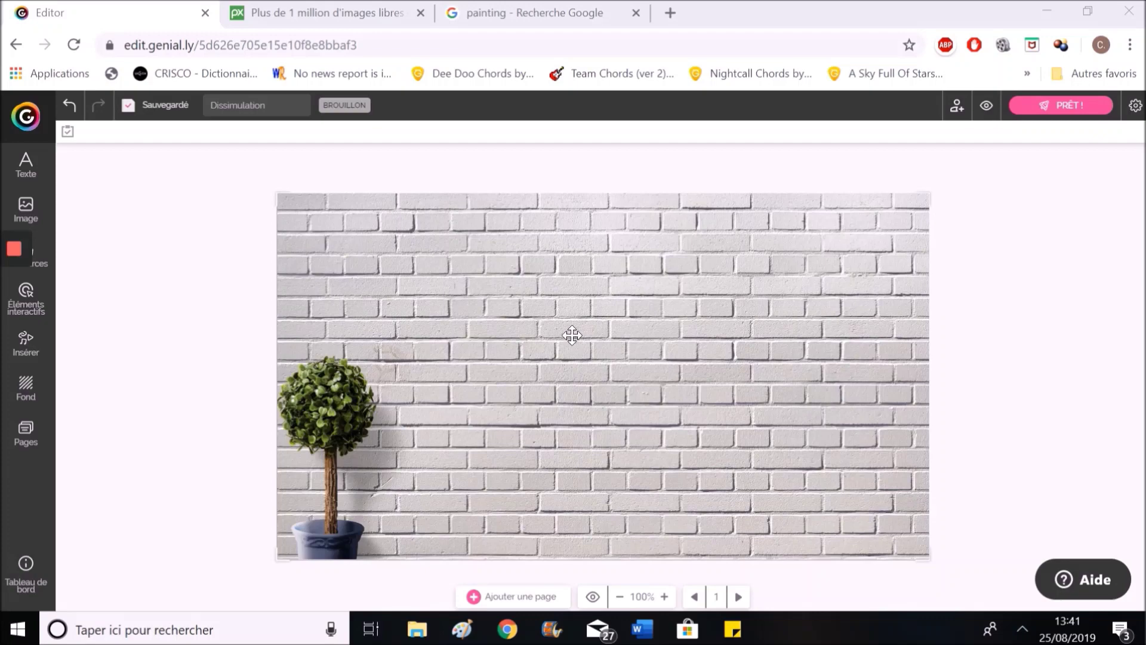
Step: Search Pixabay for images of "coffre fort"
{"action": "left_click", "coordinate": [394, 4]}
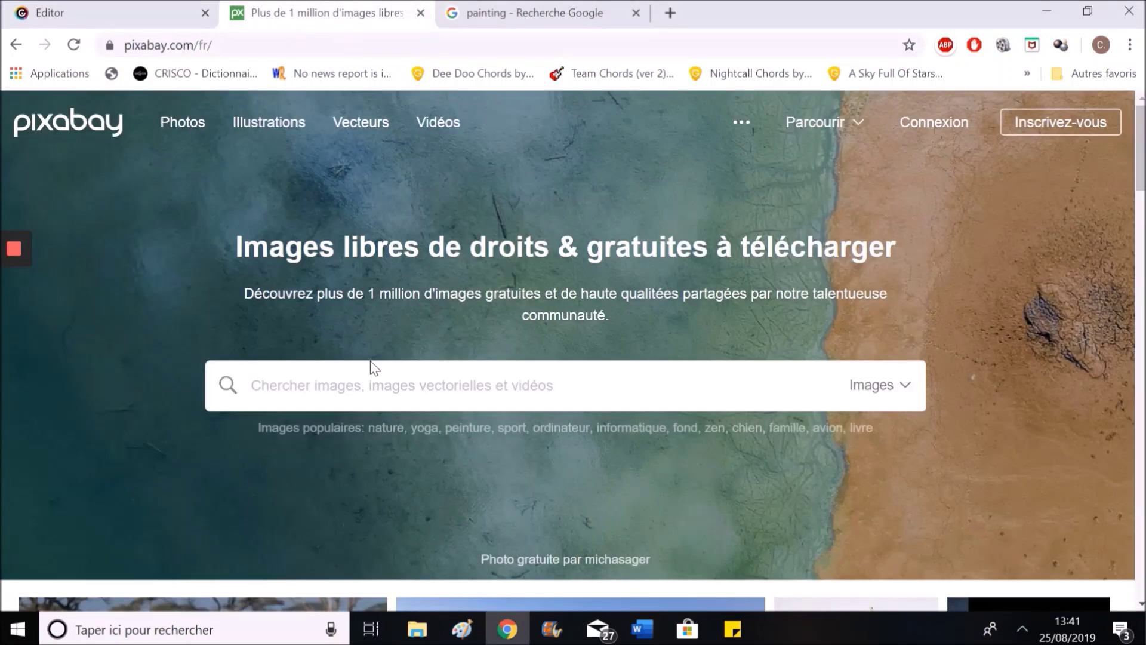
{"action": "type", "text": "coffre fort"}
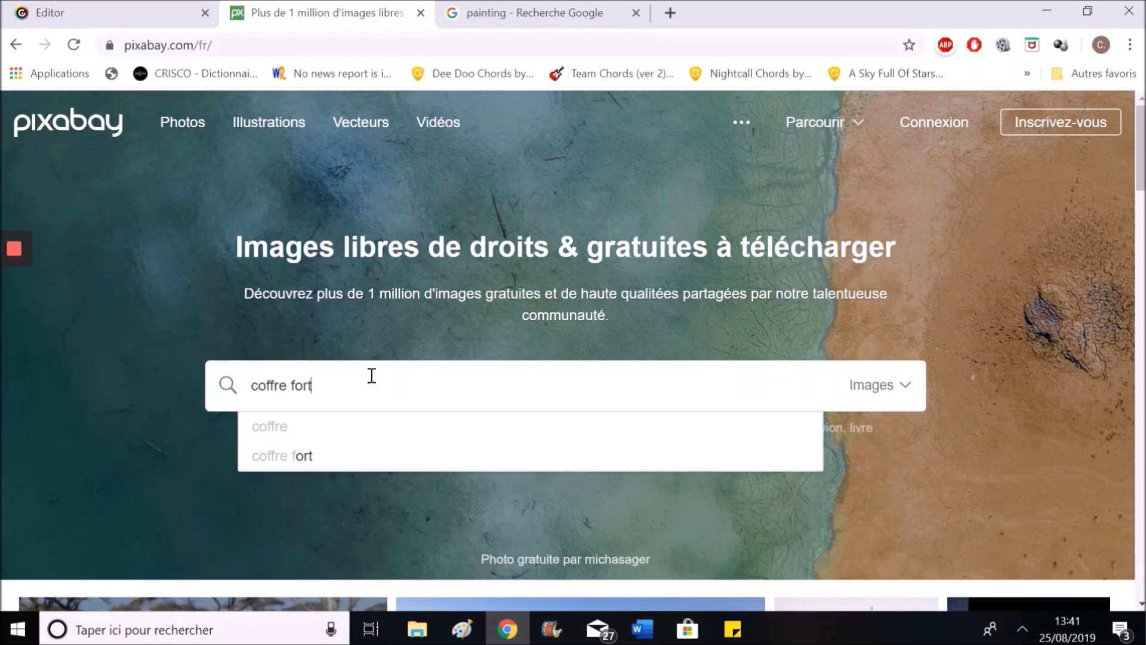
{"action": "key", "text": "Return"}
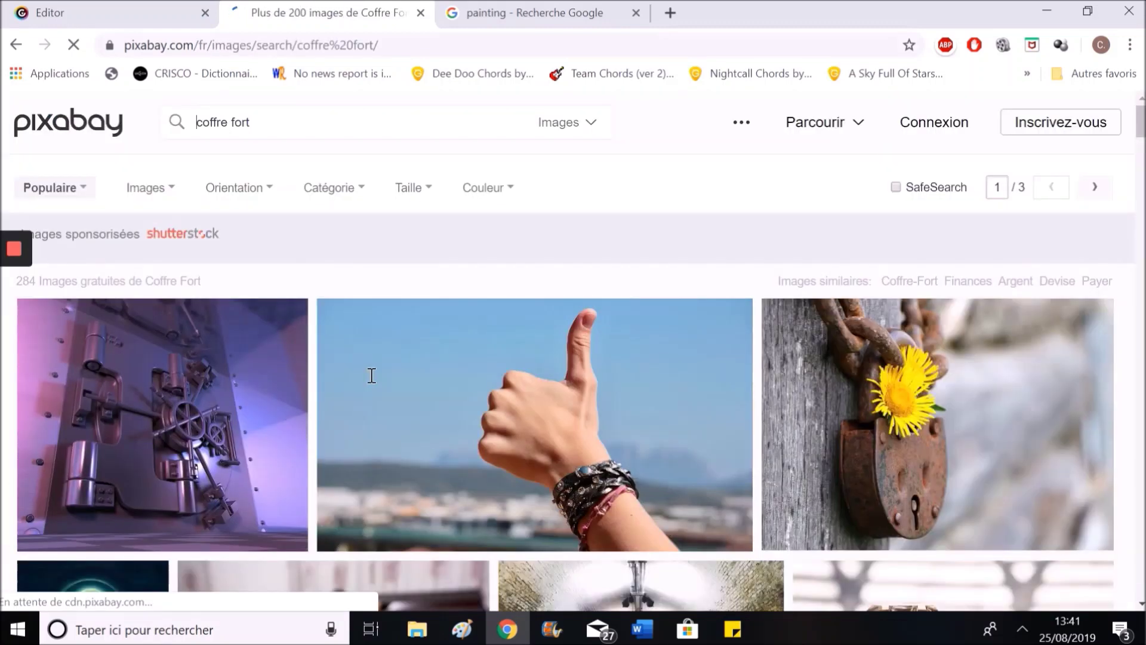
Step: Find the flat light-blue safe illustration with a round dial in the Pixabay results and copy its image
{"action": "scroll", "coordinate": [618, 220], "scroll_direction": "down", "scroll_amount": 10}
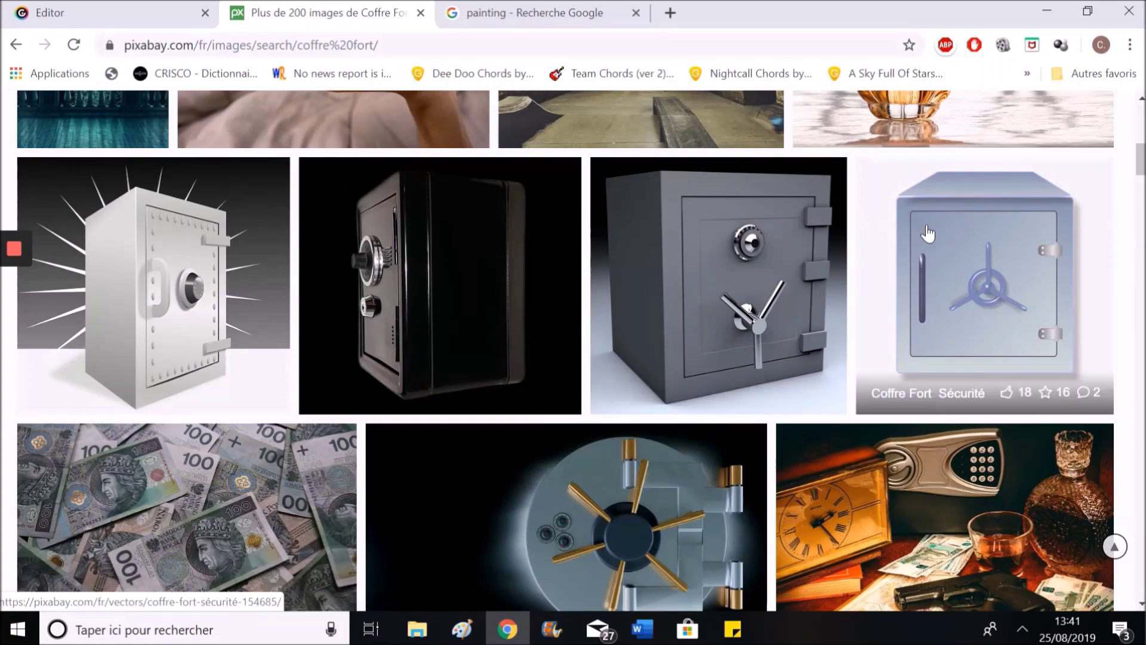
{"action": "scroll", "coordinate": [872, 278], "scroll_direction": "down", "scroll_amount": 8}
{"action": "scroll", "coordinate": [860, 295], "scroll_direction": "down", "scroll_amount": 10}
{"action": "scroll", "coordinate": [860, 294], "scroll_direction": "up", "scroll_amount": 12}
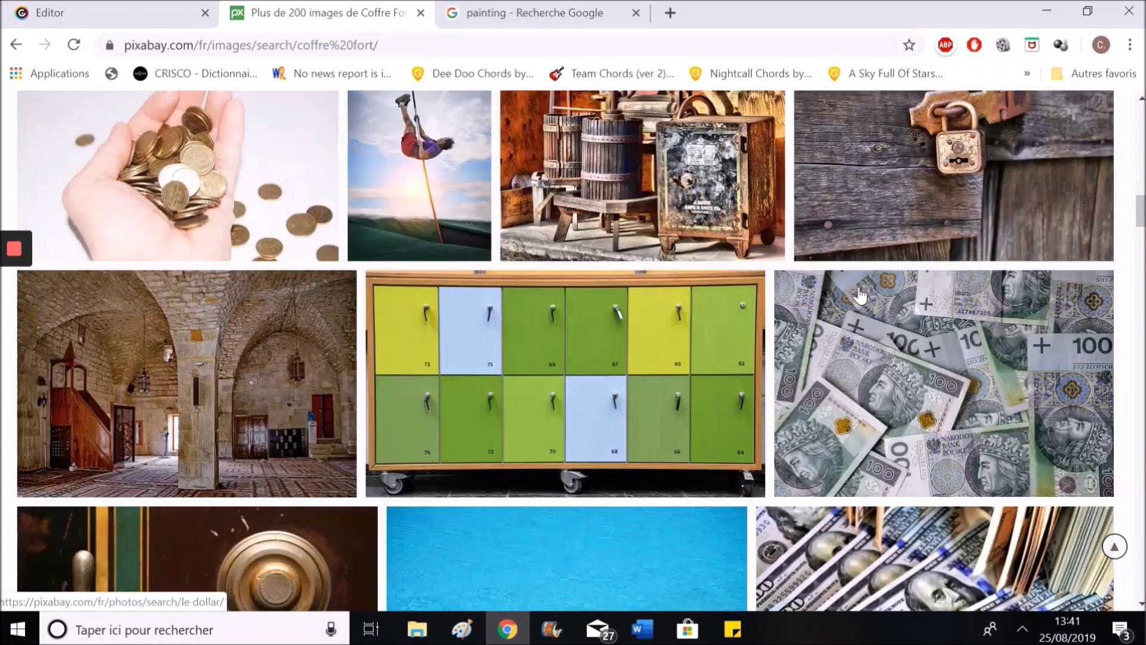
{"action": "scroll", "coordinate": [860, 295], "scroll_direction": "down", "scroll_amount": 9}
{"action": "scroll", "coordinate": [860, 294], "scroll_direction": "down", "scroll_amount": 7}
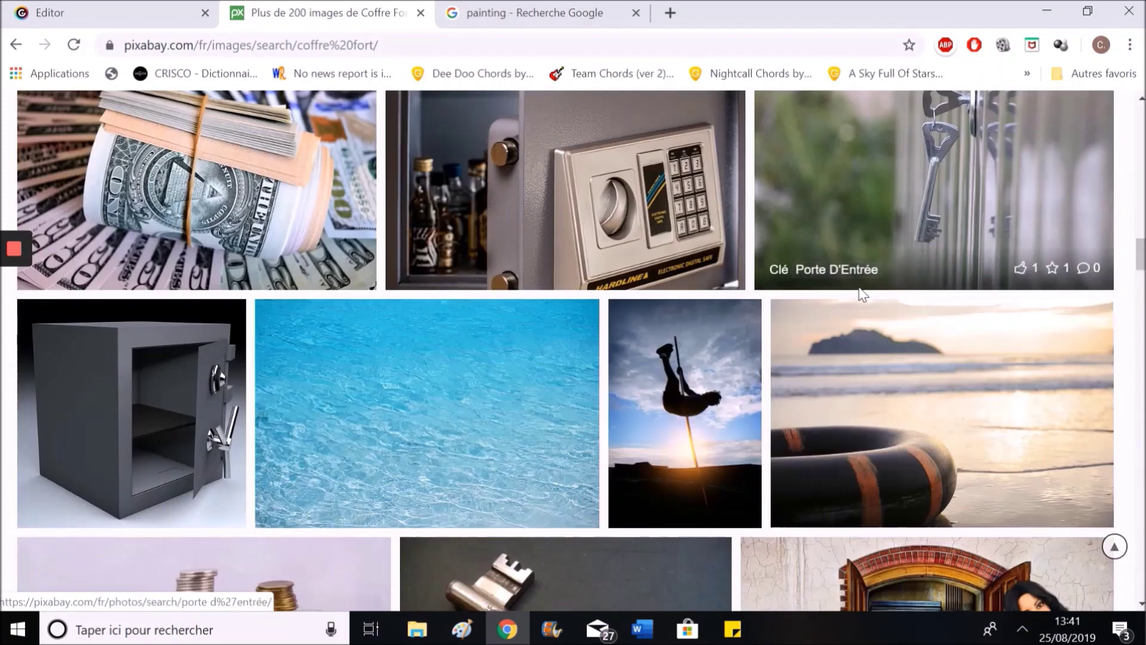
{"action": "scroll", "coordinate": [860, 294], "scroll_direction": "down", "scroll_amount": 8}
{"action": "scroll", "coordinate": [860, 294], "scroll_direction": "down", "scroll_amount": 5}
{"action": "scroll", "coordinate": [936, 322], "scroll_direction": "up", "scroll_amount": 3}
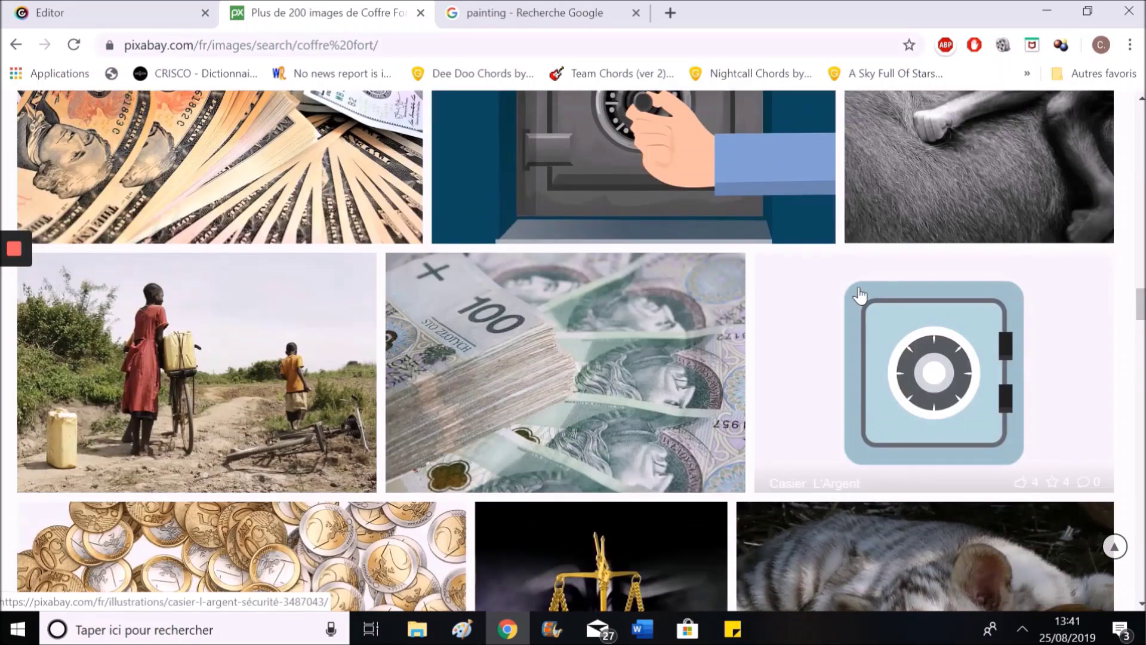
{"action": "left_click", "coordinate": [936, 322]}
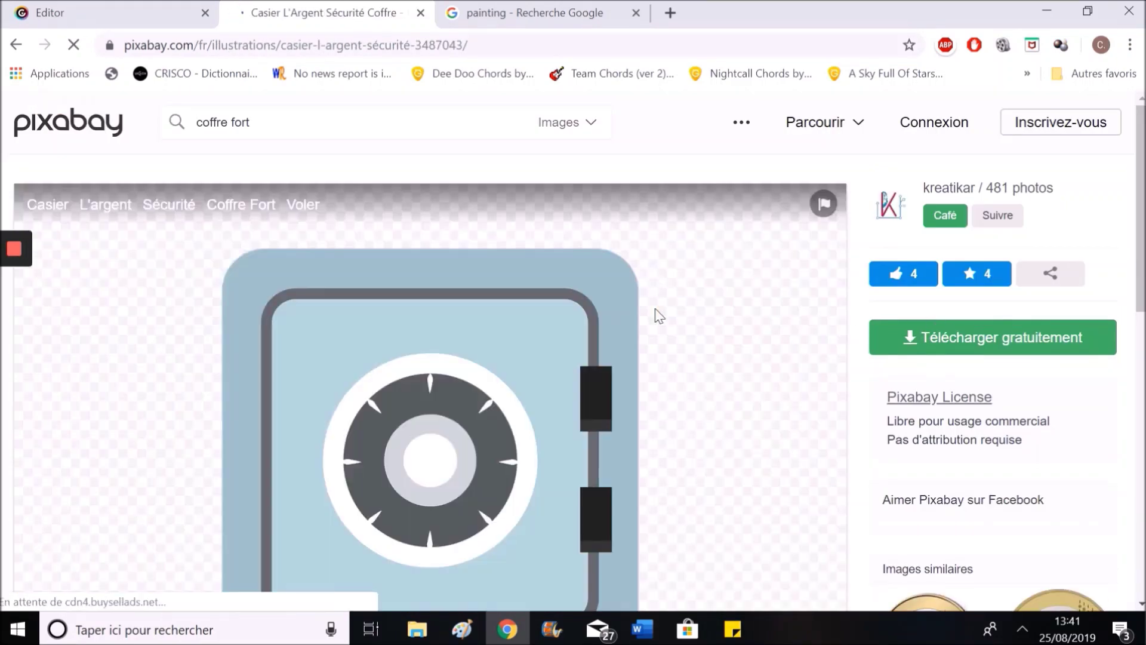
{"action": "right_click", "coordinate": [460, 408]}
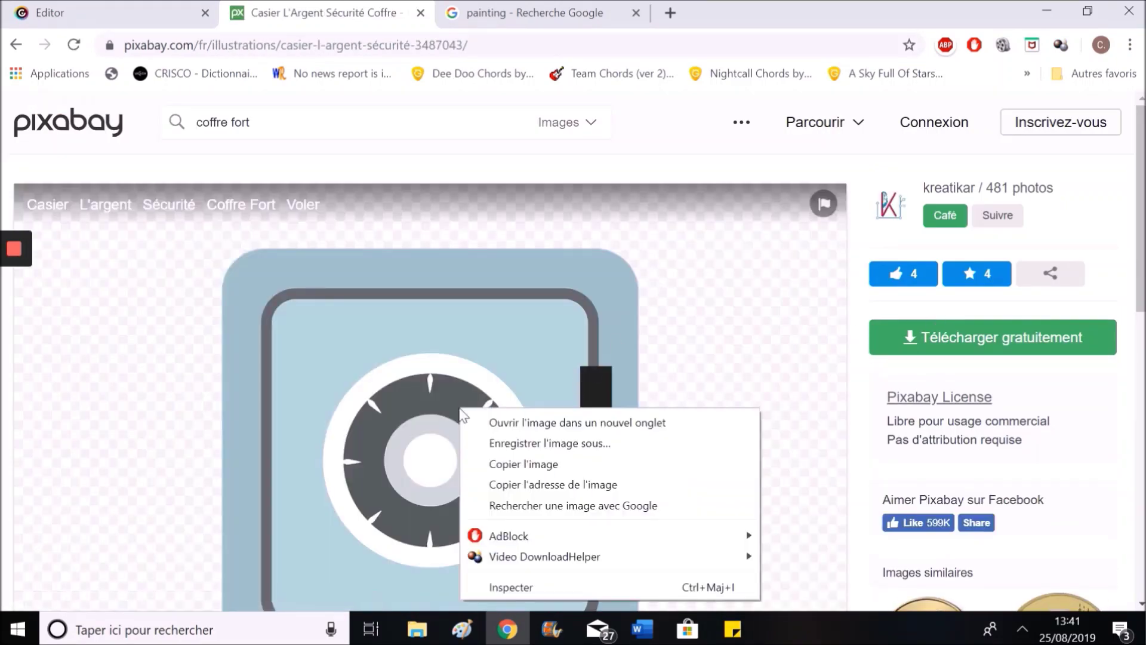
{"action": "left_click", "coordinate": [495, 464]}
Step: Return to the Genially editor and paste the safe image onto the brick wall near the page's centre
{"action": "left_click", "coordinate": [140, 6]}
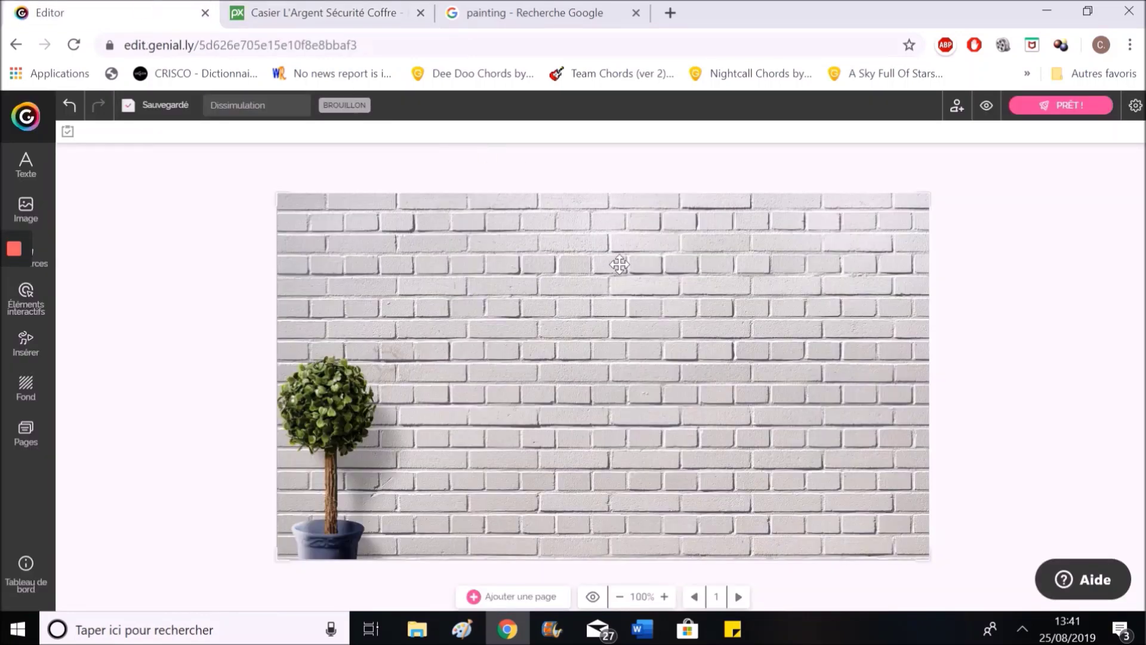
{"action": "right_click", "coordinate": [621, 269]}
{"action": "left_click", "coordinate": [944, 330]}
{"action": "key", "text": "ctrl+v"}
{"action": "left_click_drag", "start_coordinate": [608, 363], "coordinate": [599, 332]}
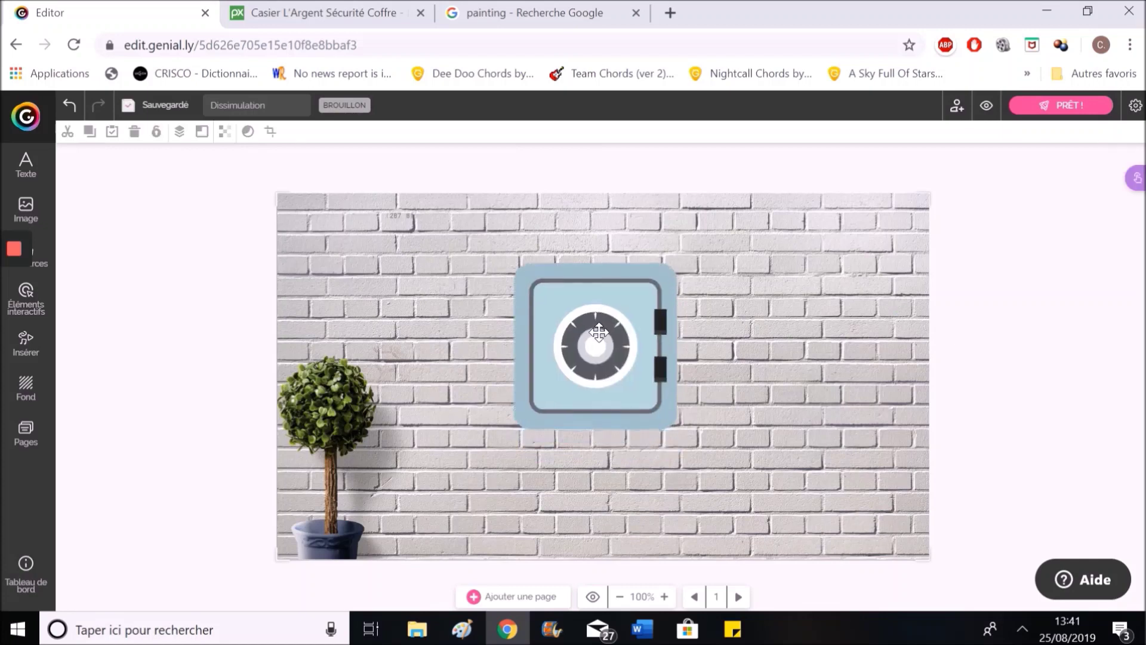
Step: Scale the safe down to a little over half its size and centre it on the brick wall
{"action": "left_click", "coordinate": [599, 331]}
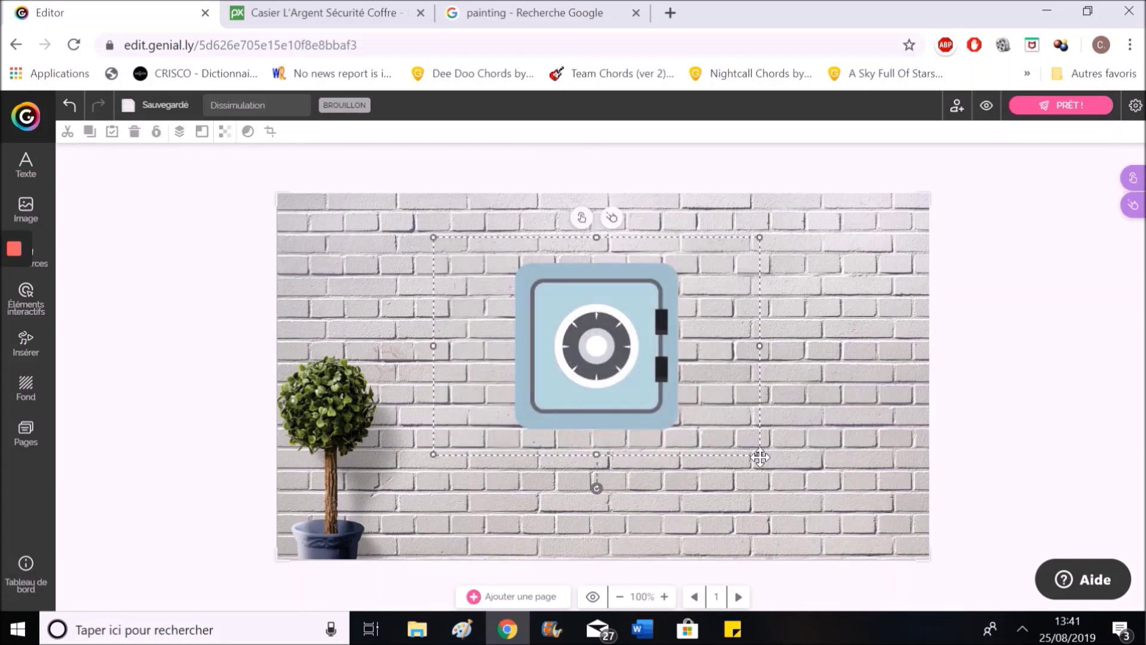
{"action": "left_click_drag", "start_coordinate": [760, 457], "coordinate": [629, 370]}
{"action": "left_click_drag", "start_coordinate": [545, 320], "coordinate": [626, 358]}
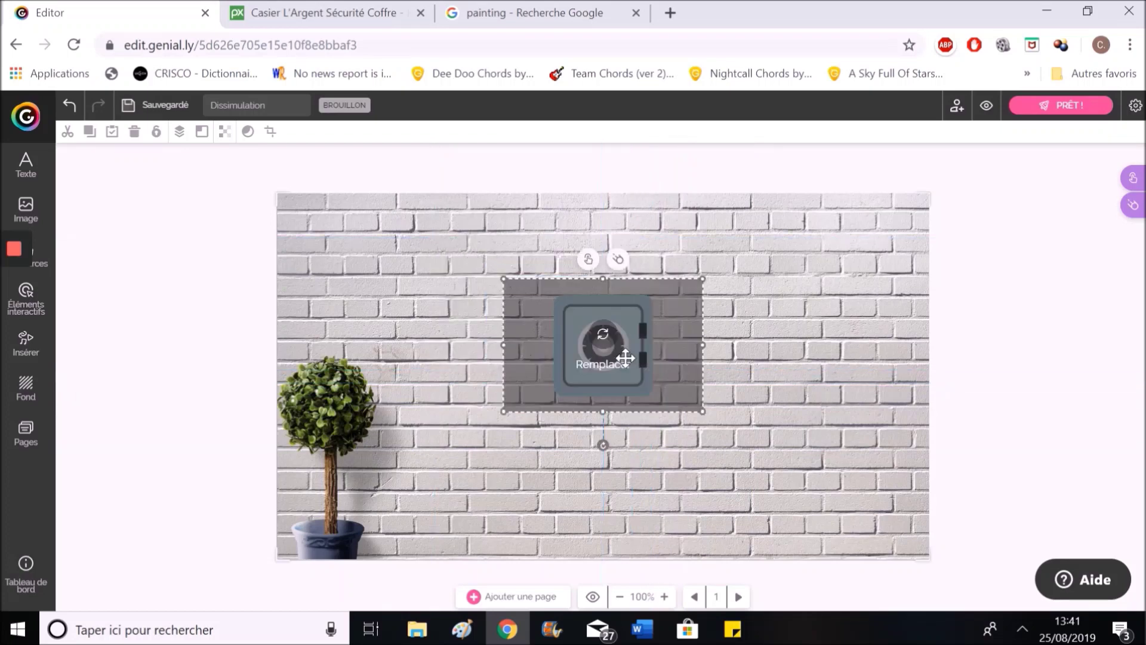
{"action": "left_click", "coordinate": [160, 355]}
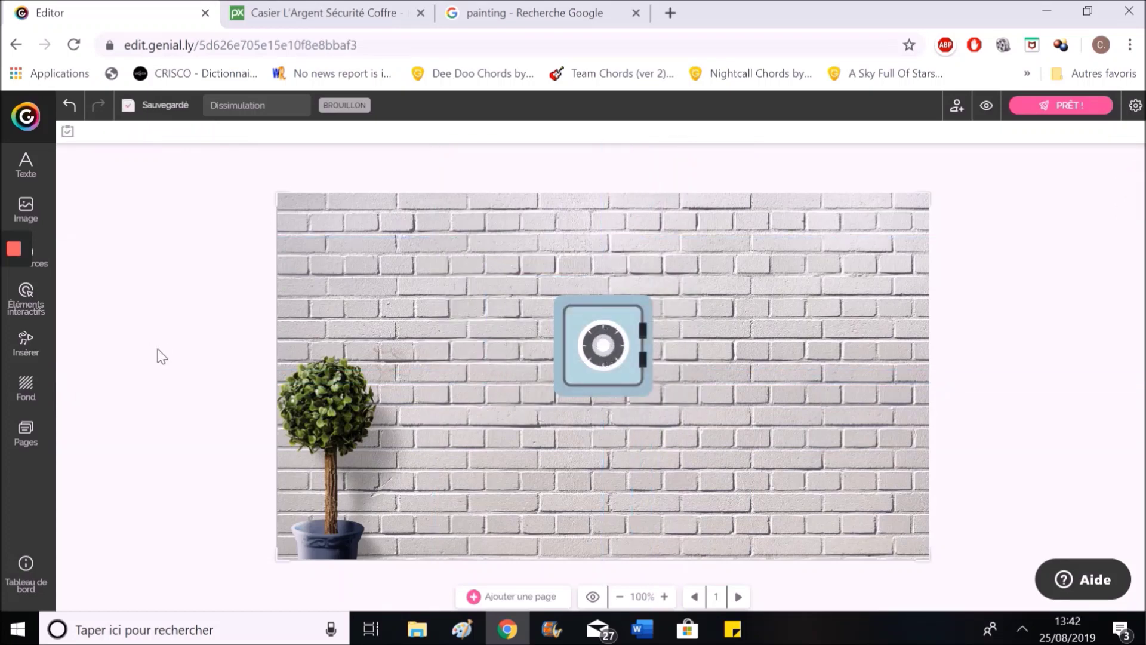
Step: Open the page list and name the first page Dissimulé
{"action": "left_click", "coordinate": [43, 442]}
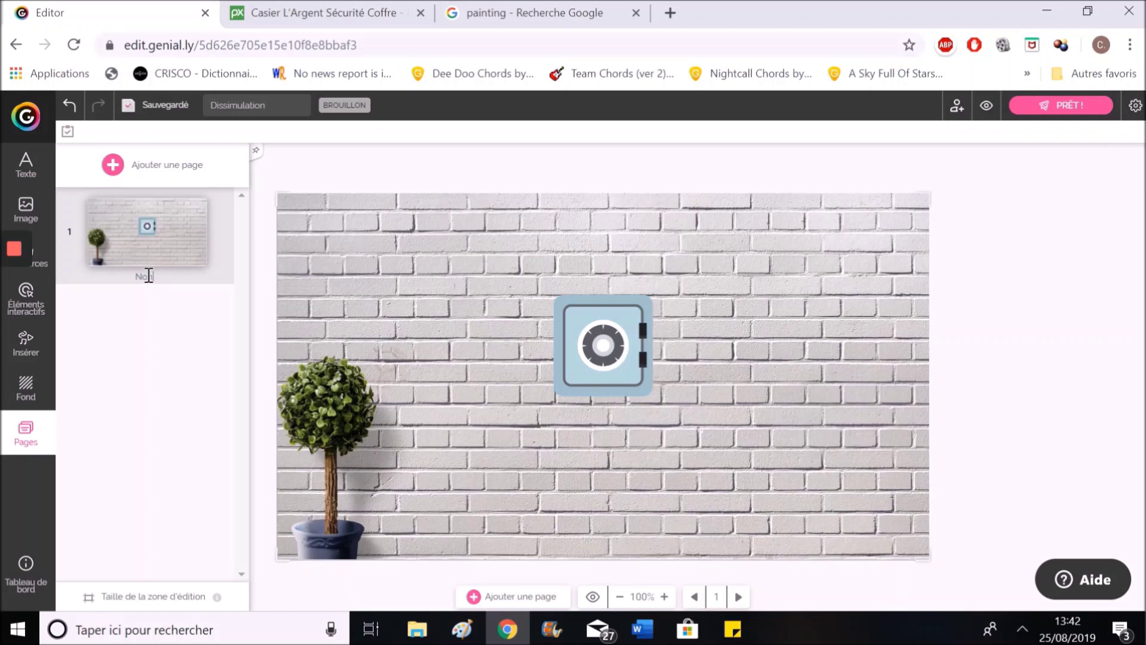
{"action": "left_click", "coordinate": [148, 276]}
{"action": "type", "text": "Non dissimul"}
{"action": "key", "text": "Delete"}
{"action": "type", "text": "Dissimulé"}
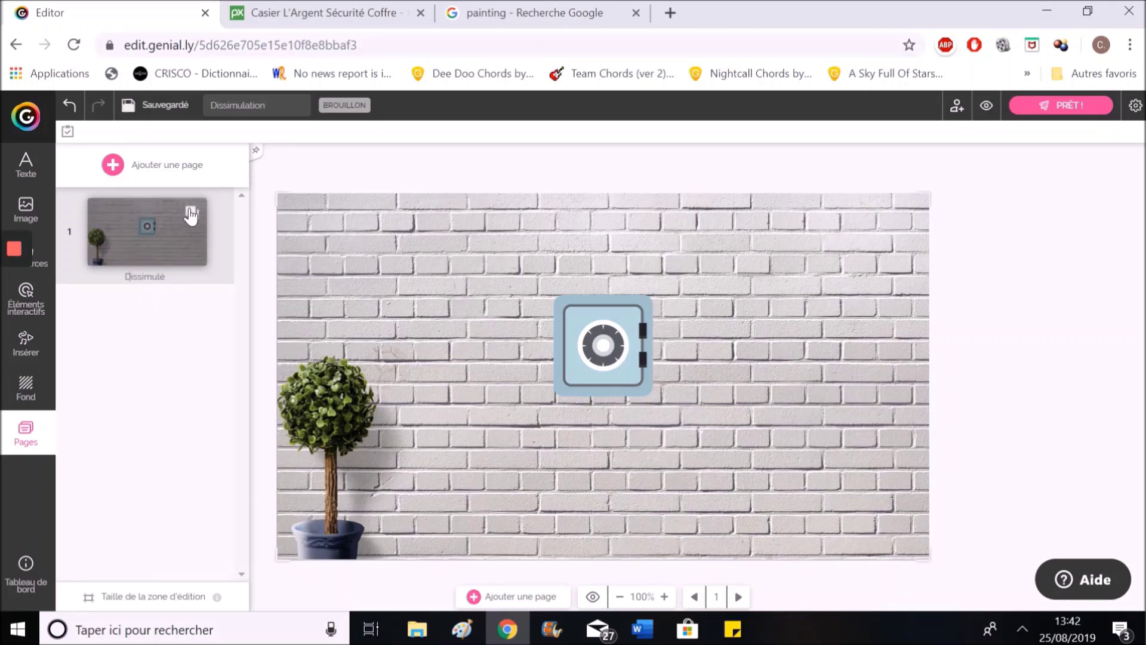
Step: Duplicate the Dissimulé page, name the copy Non dissimulé and close the page list
{"action": "left_click", "coordinate": [191, 214]}
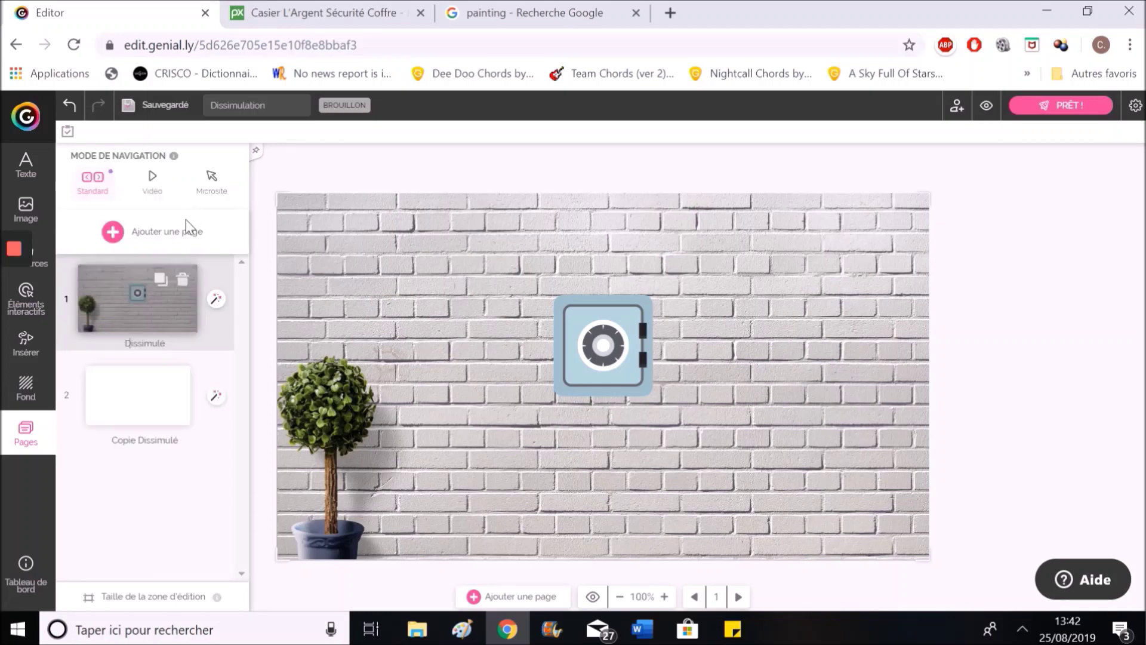
{"action": "left_click", "coordinate": [136, 441]}
{"action": "type", "text": "Non dissimulé"}
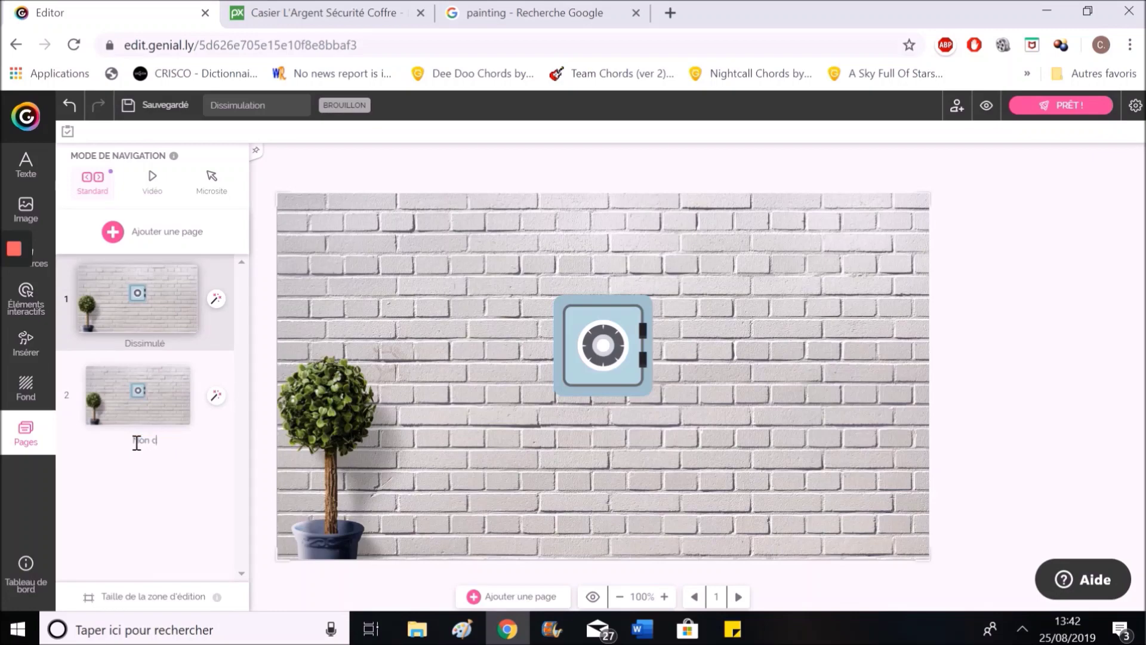
{"action": "left_click", "coordinate": [199, 601]}
{"action": "left_click", "coordinate": [289, 504]}
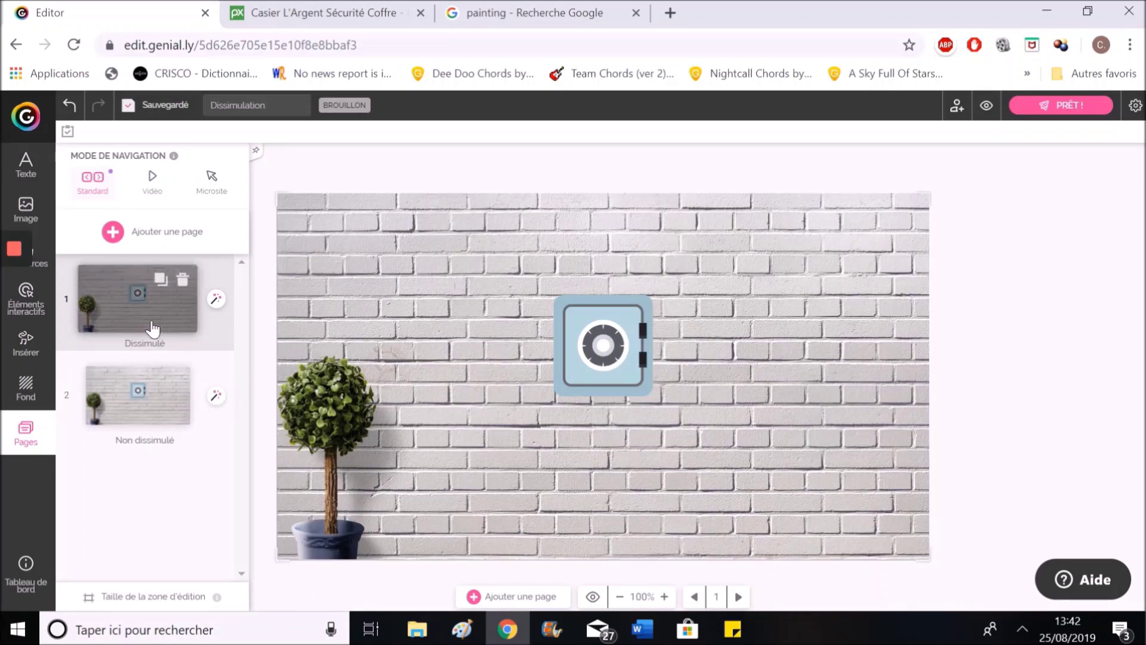
{"action": "left_click", "coordinate": [993, 316]}
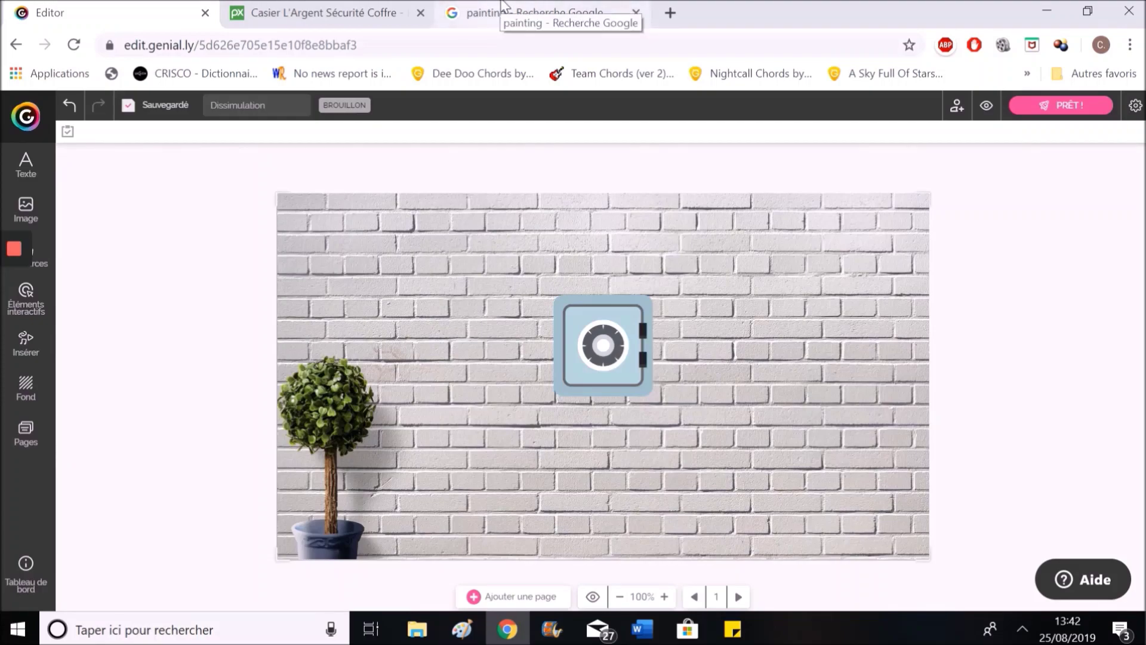
Step: Open The Starry Night's Wikipedia article from the Google painting results and copy the painting's image
{"action": "left_click", "coordinate": [501, 5]}
{"action": "scroll", "coordinate": [469, 197], "scroll_direction": "up", "scroll_amount": 15}
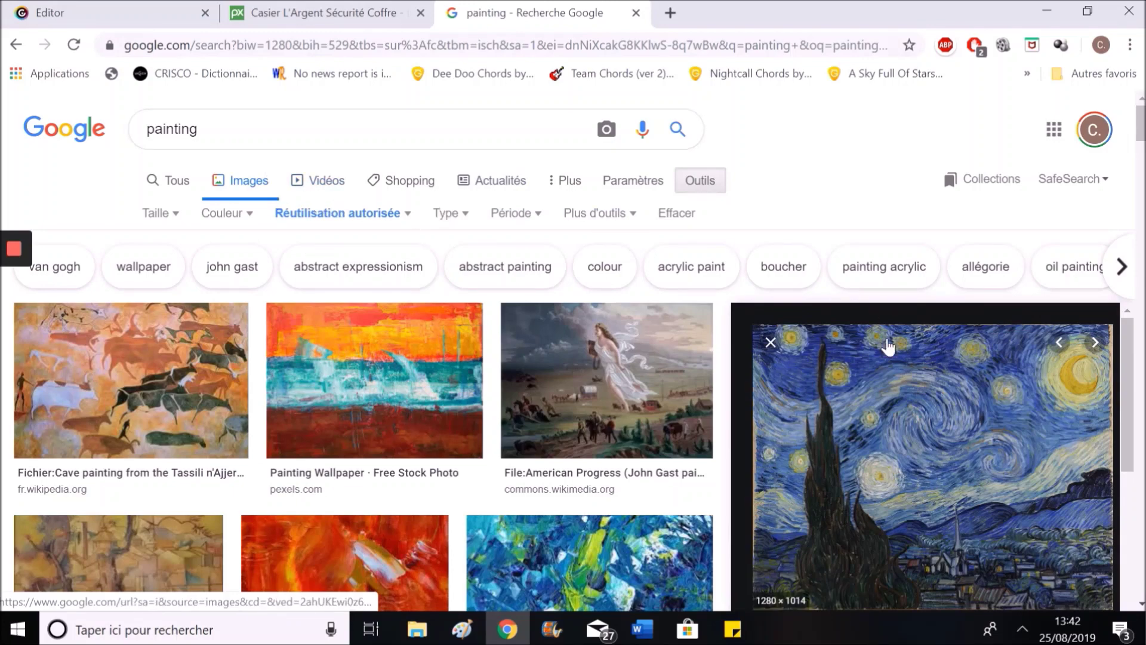
{"action": "left_click", "coordinate": [888, 341]}
{"action": "right_click", "coordinate": [888, 339]}
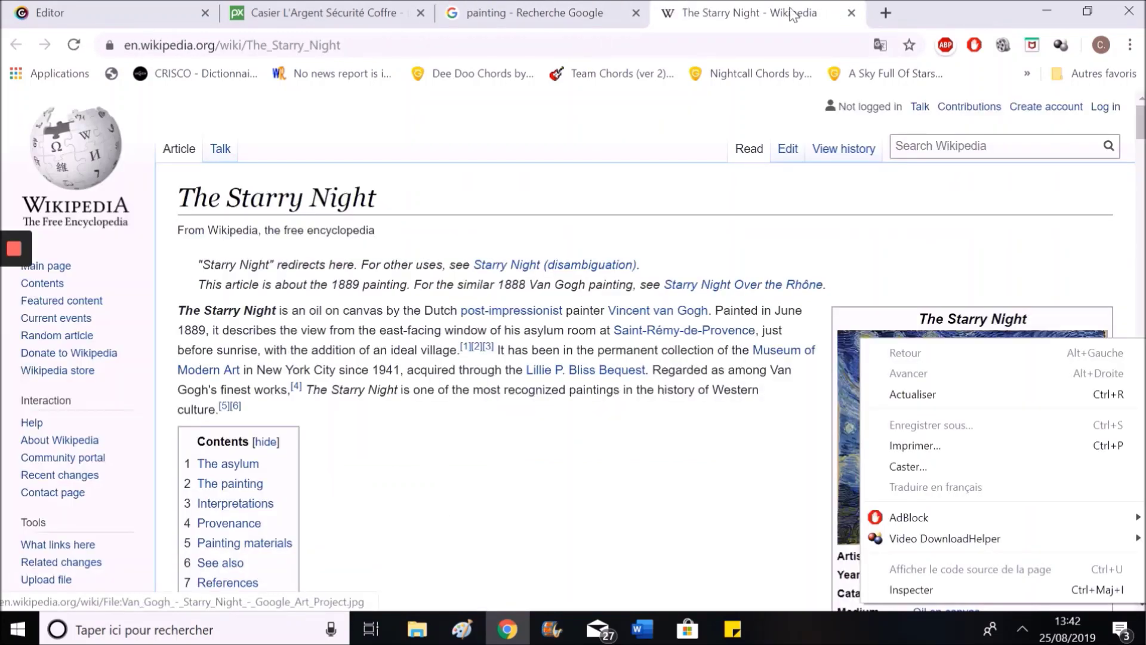
{"action": "left_click", "coordinate": [797, 12]}
{"action": "right_click", "coordinate": [927, 411]}
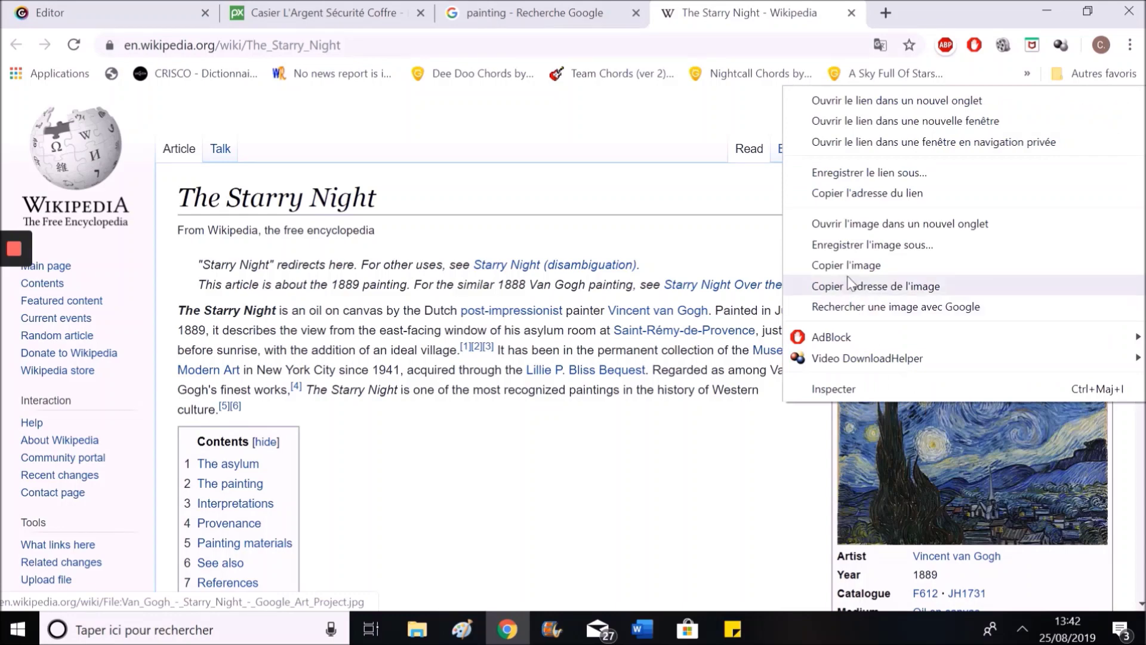
{"action": "left_click", "coordinate": [836, 263]}
Step: Paste The Starry Night onto the Genially page, enlarge it and centre it so it covers the safe
{"action": "left_click", "coordinate": [201, 4]}
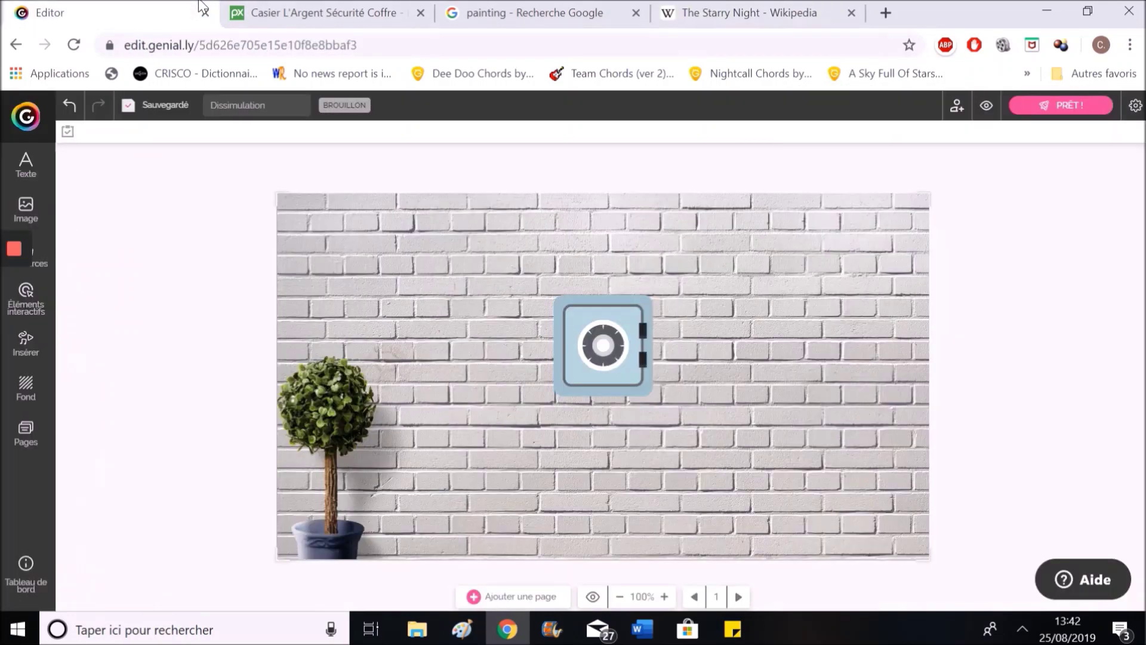
{"action": "key", "text": "ctrl+v"}
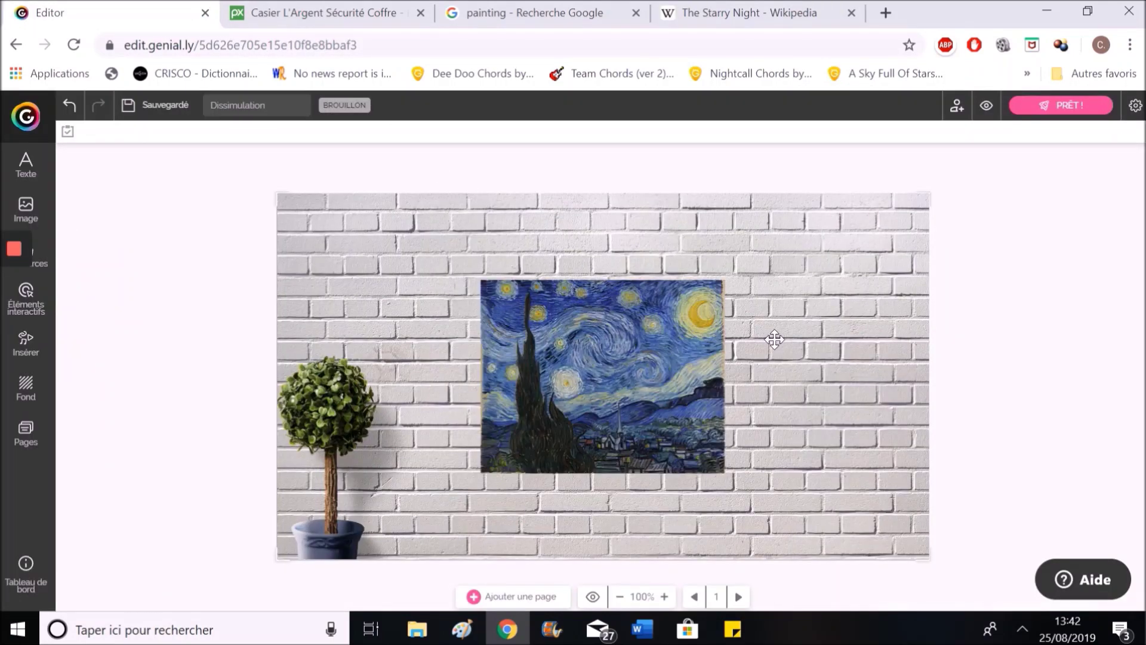
{"action": "left_click_drag", "start_coordinate": [678, 396], "coordinate": [647, 347]}
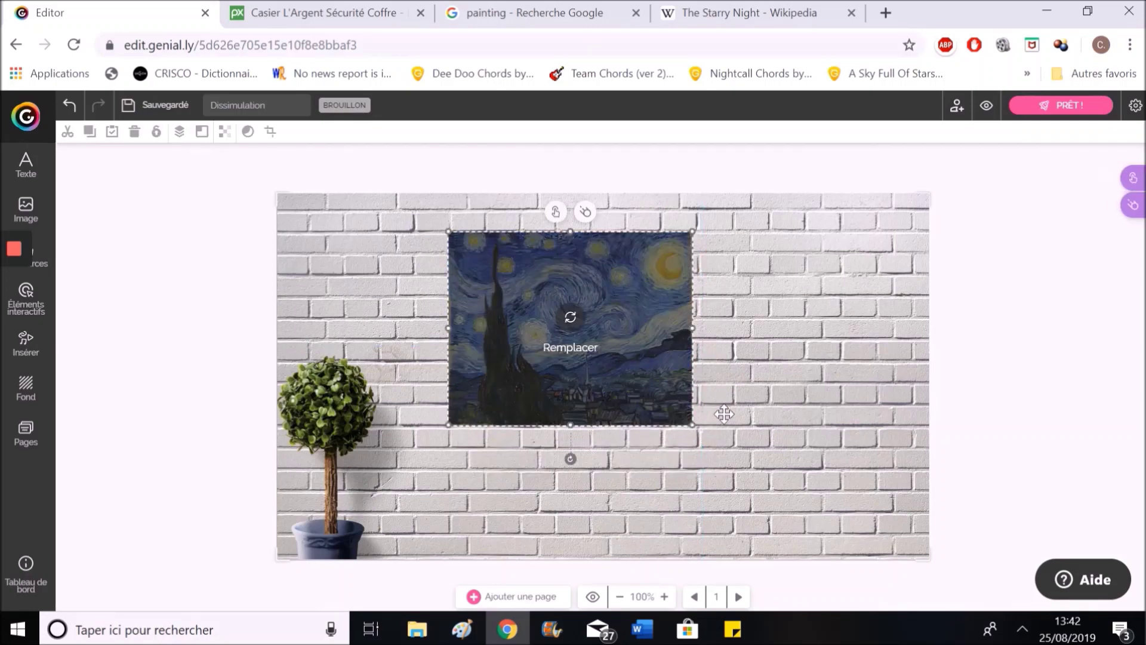
{"action": "left_click_drag", "start_coordinate": [695, 426], "coordinate": [790, 502]}
{"action": "left_click_drag", "start_coordinate": [754, 431], "coordinate": [754, 421]}
{"action": "mouse_move", "coordinate": [648, 298]}
{"action": "left_mouse_down"}
{"action": "mouse_move", "coordinate": [828, 309]}
{"action": "mouse_move", "coordinate": [639, 305]}
{"action": "left_mouse_up"}
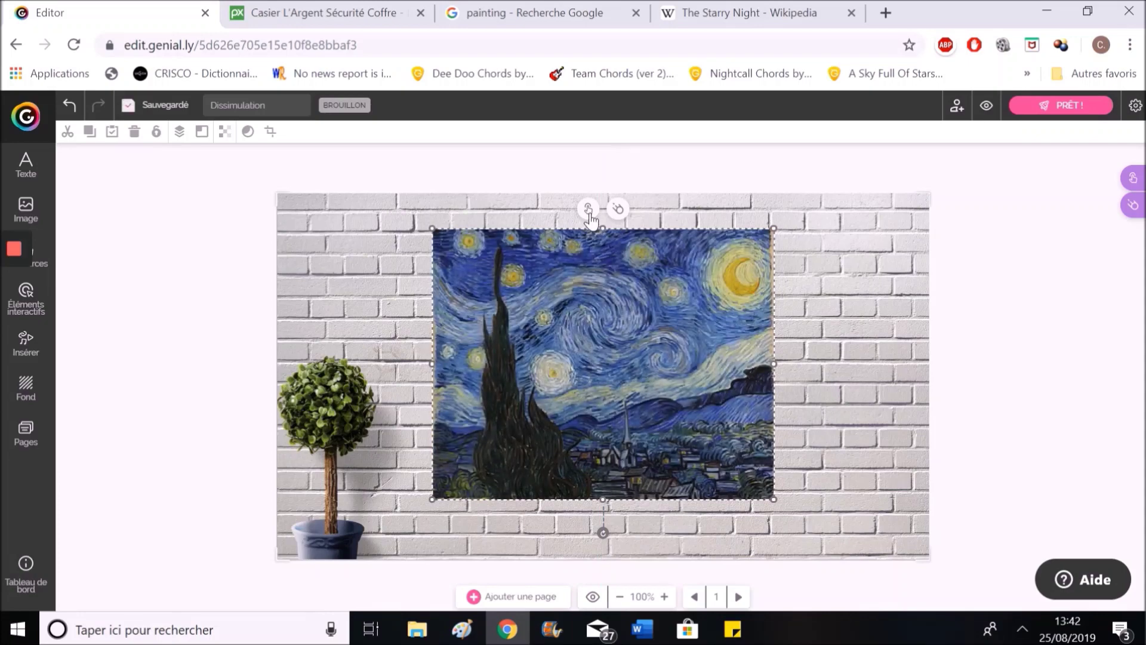
Step: Choose Aller à la page as the interactivity type for The Starry Night
{"action": "left_click", "coordinate": [589, 210]}
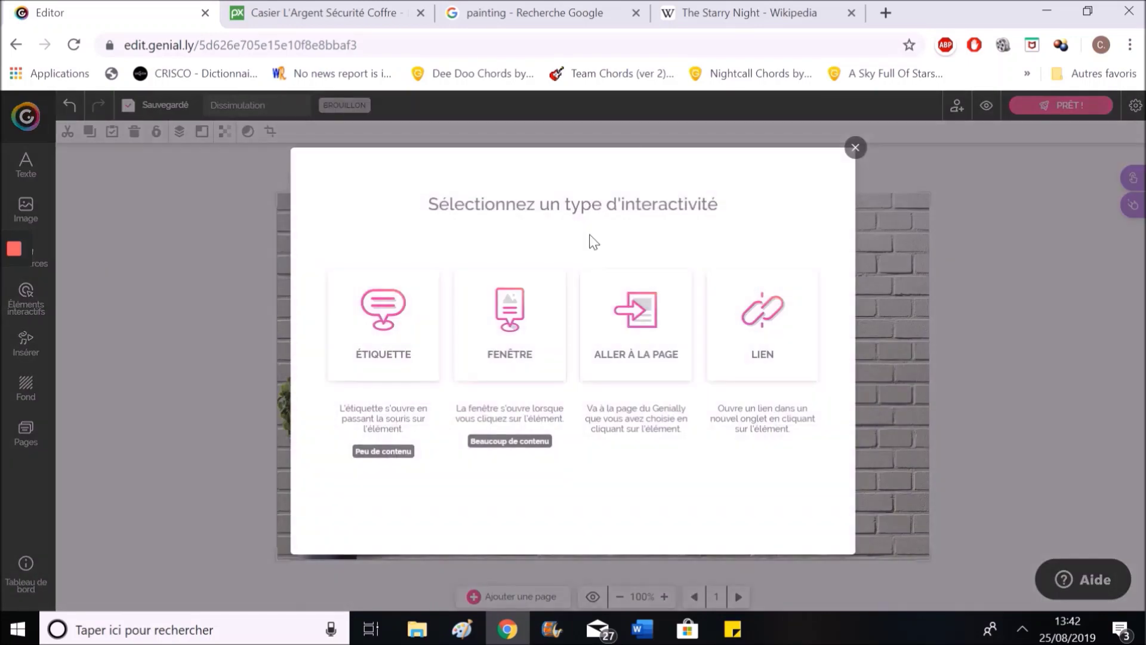
{"action": "left_click", "coordinate": [617, 310]}
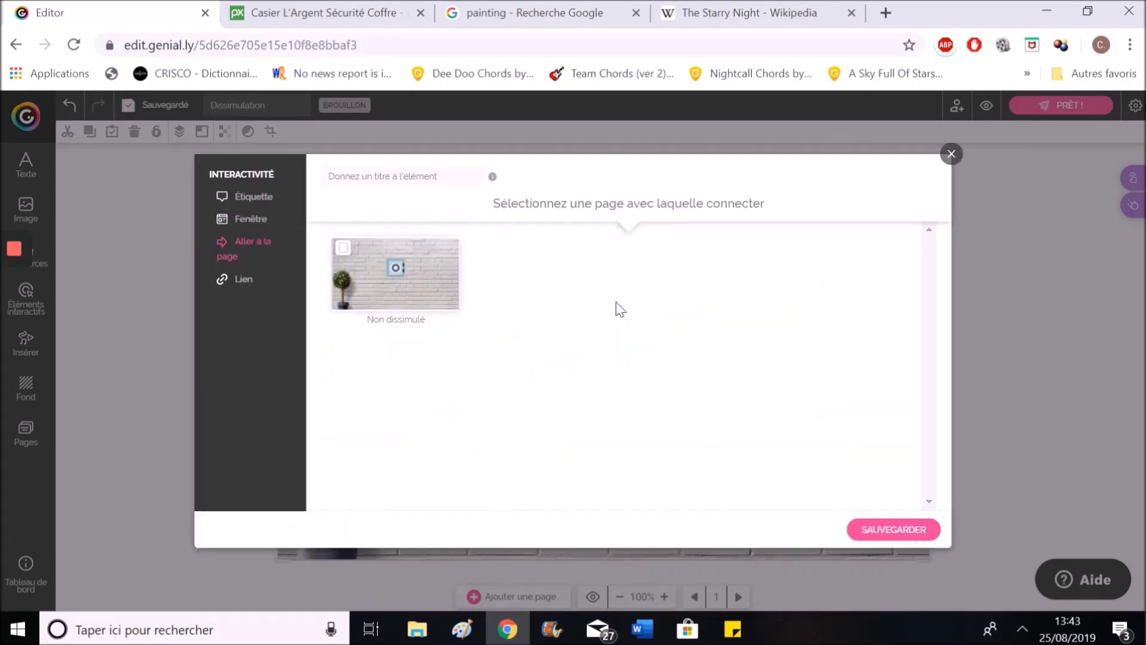
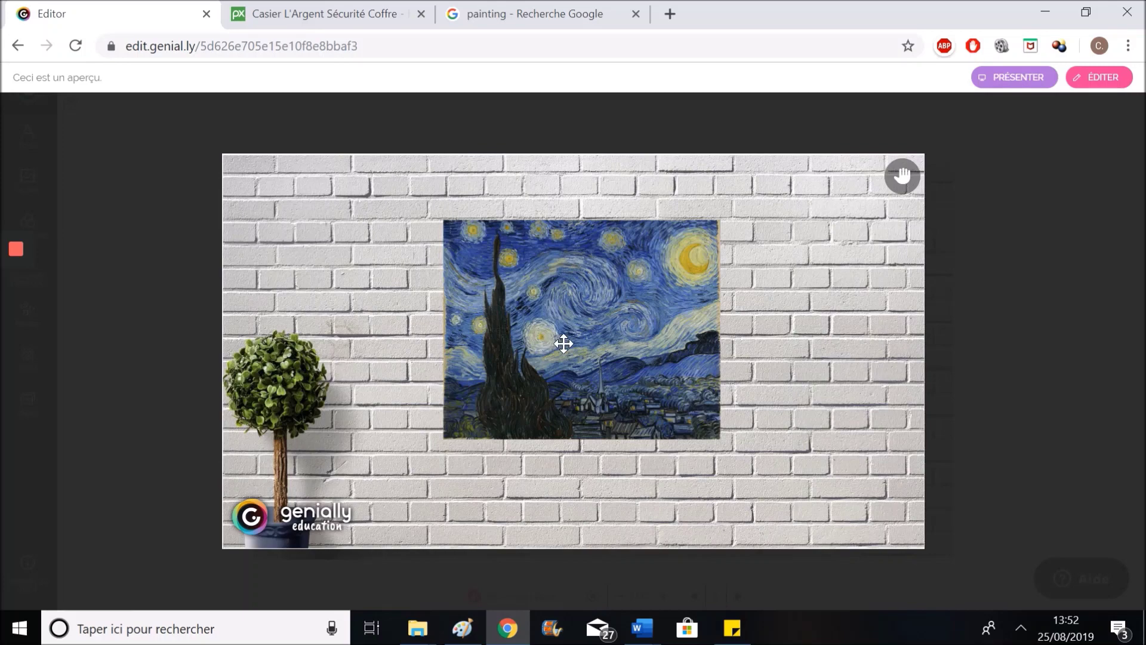
Step: Test moving the painting, the safe and the brick wall in the preview, then check the page list in the editor
{"action": "left_click_drag", "start_coordinate": [563, 340], "coordinate": [764, 335]}
{"action": "mouse_move", "coordinate": [578, 341]}
{"action": "left_mouse_down"}
{"action": "mouse_move", "coordinate": [384, 276]}
{"action": "mouse_move", "coordinate": [519, 414]}
{"action": "left_mouse_up"}
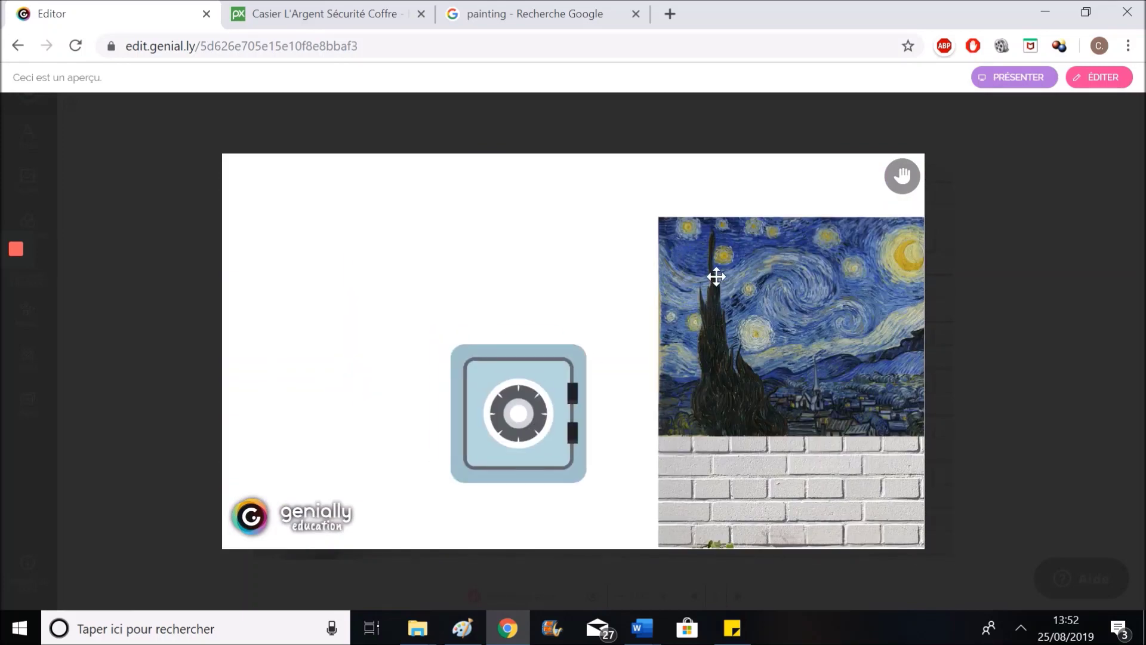
{"action": "left_click_drag", "start_coordinate": [717, 277], "coordinate": [198, 230]}
{"action": "key", "text": "Escape"}
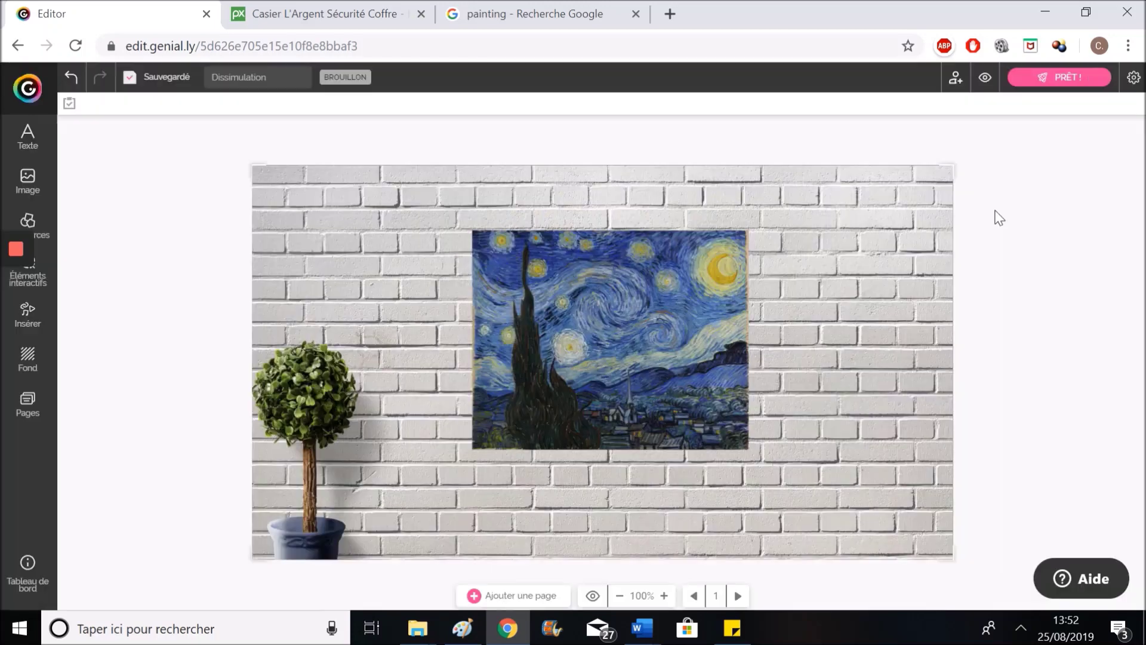
{"action": "left_click", "coordinate": [43, 404]}
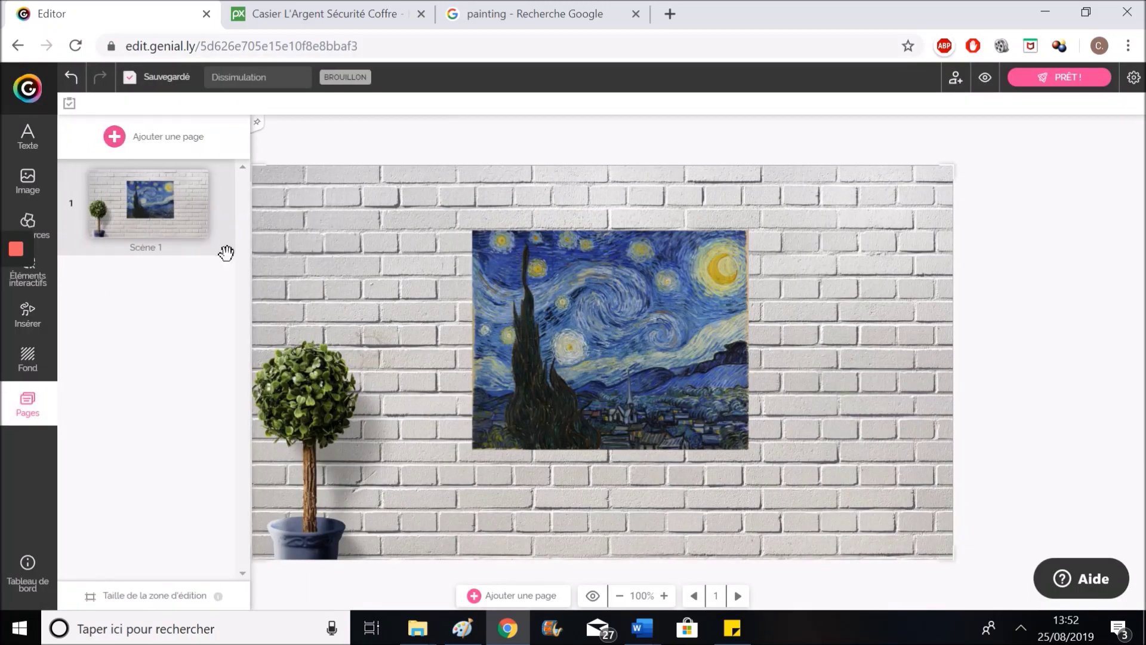
{"action": "left_click", "coordinate": [1115, 231]}
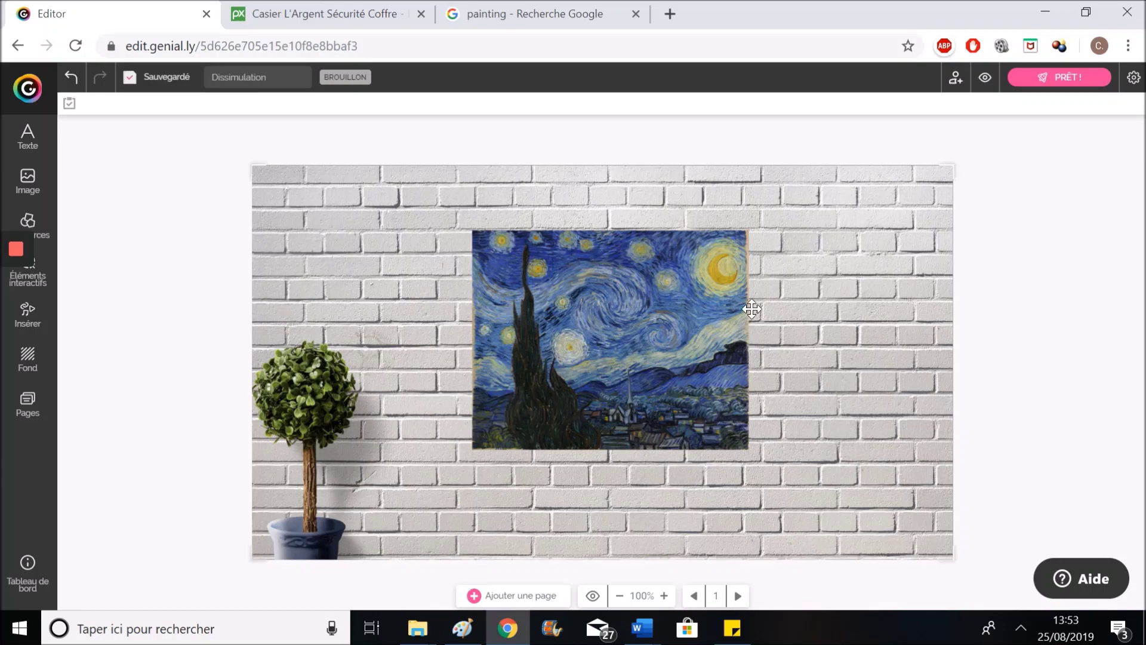
Step: Lock the brick wall image, then preview the page and move the painting aside to uncover the safe
{"action": "left_click", "coordinate": [350, 202]}
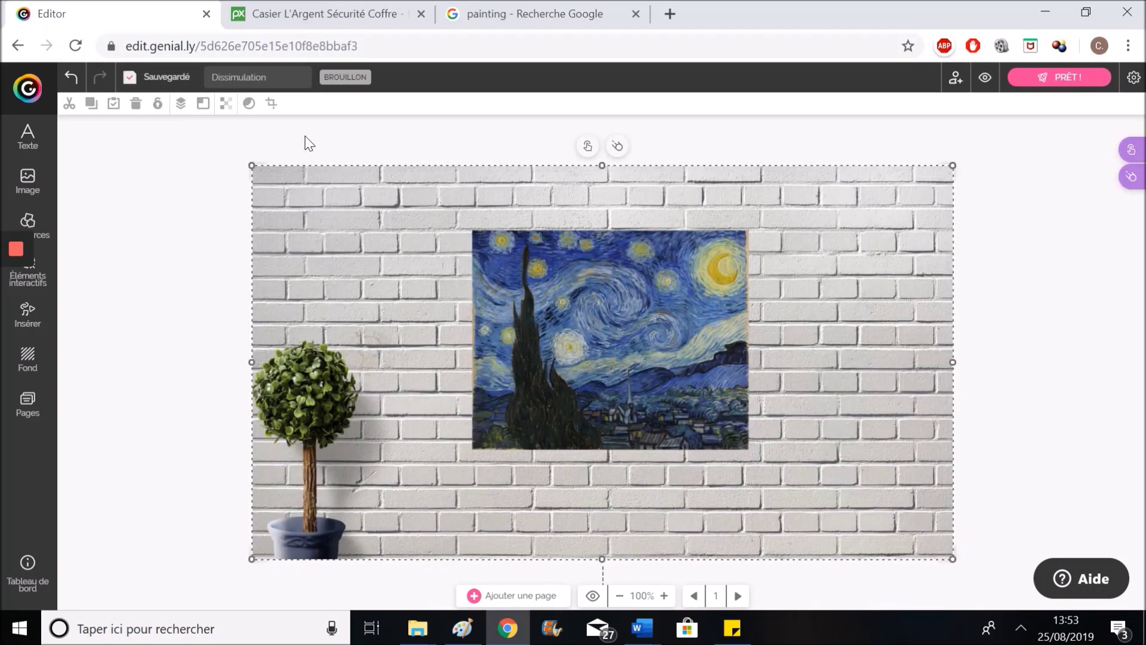
{"action": "left_click", "coordinate": [157, 104]}
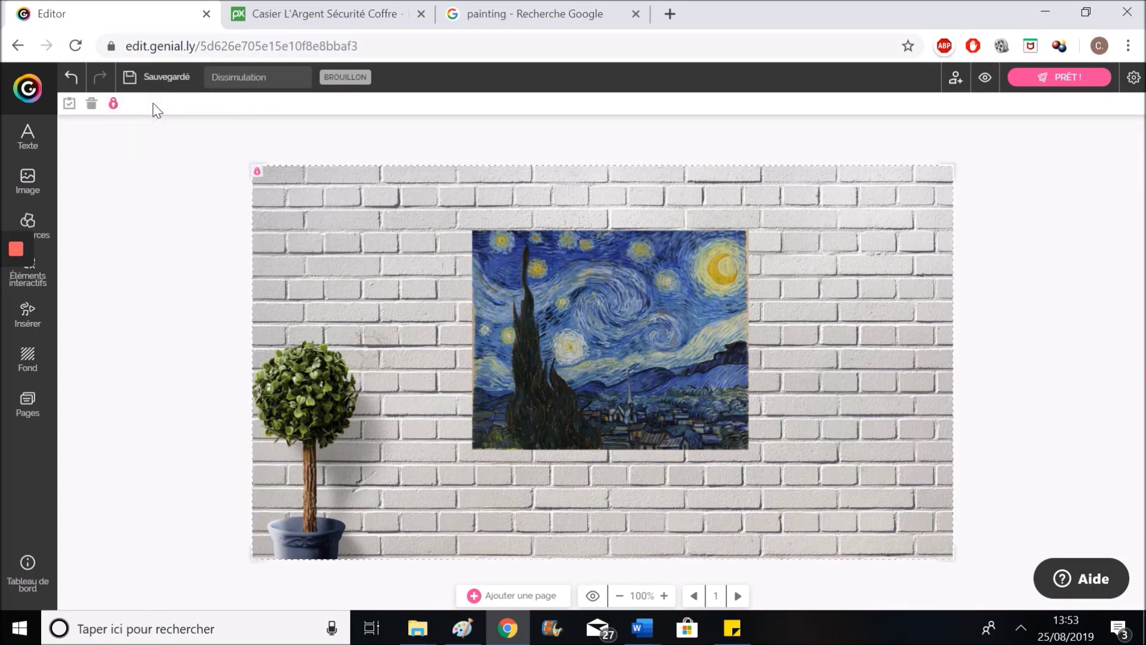
{"action": "left_click", "coordinate": [986, 78]}
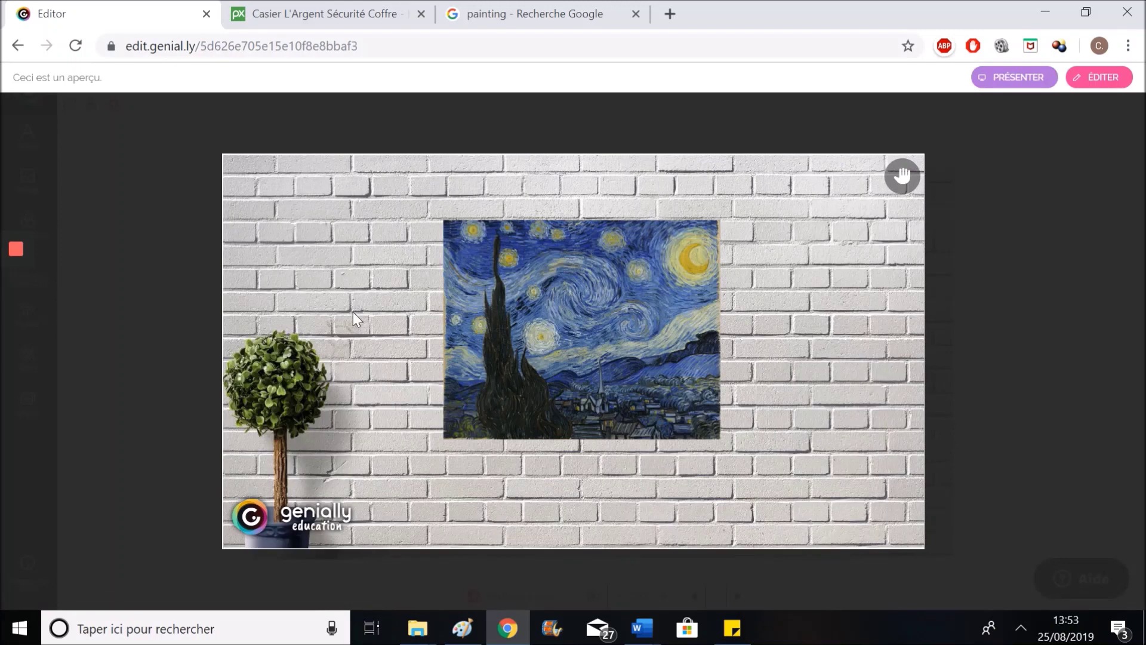
{"action": "left_click", "coordinate": [578, 302]}
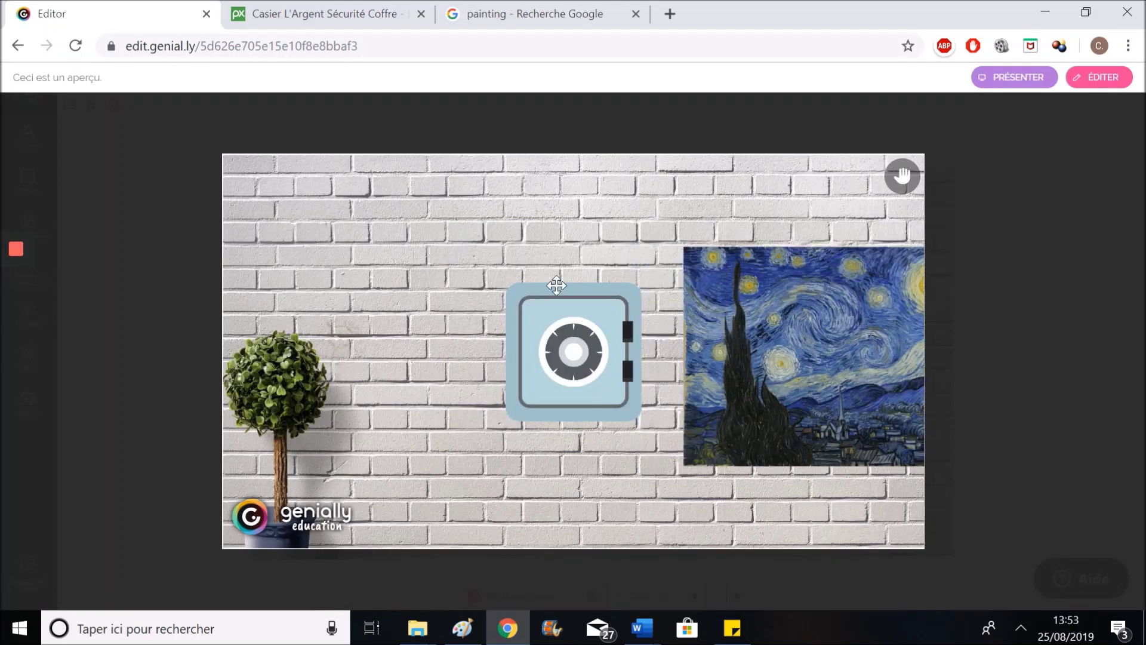
Step: Leave the preview, move The Starry Night off the safe and lock the safe in place
{"action": "left_click", "coordinate": [117, 185]}
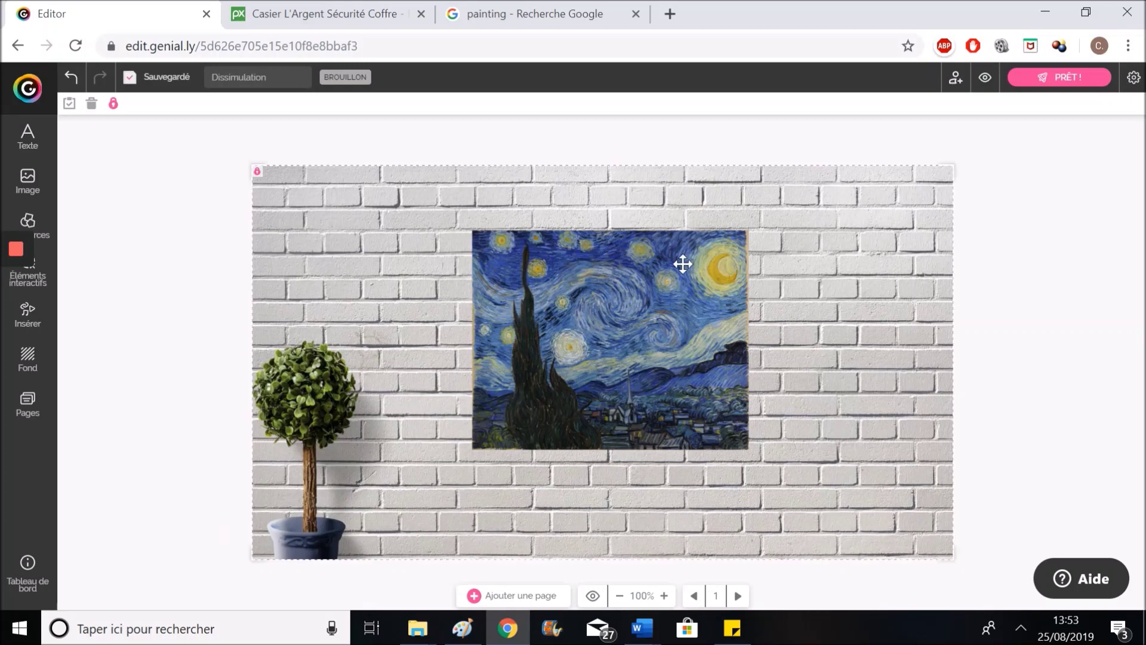
{"action": "mouse_move", "coordinate": [602, 320]}
{"action": "left_mouse_down"}
{"action": "mouse_move", "coordinate": [596, 259]}
{"action": "mouse_move", "coordinate": [847, 290]}
{"action": "left_mouse_up"}
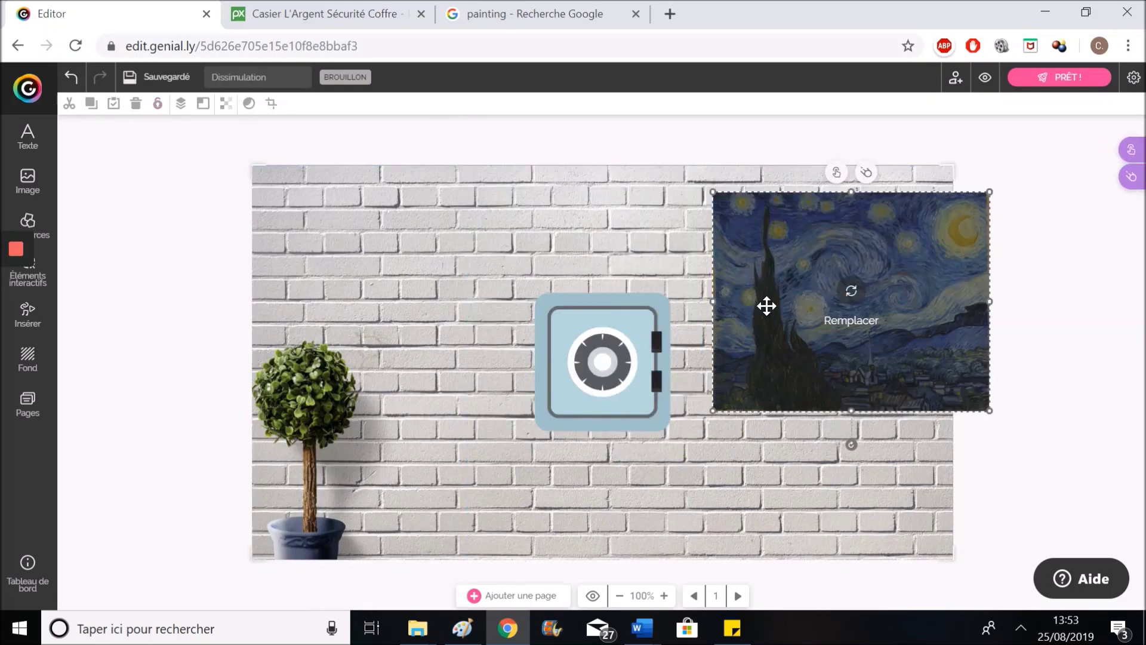
{"action": "left_click", "coordinate": [556, 343]}
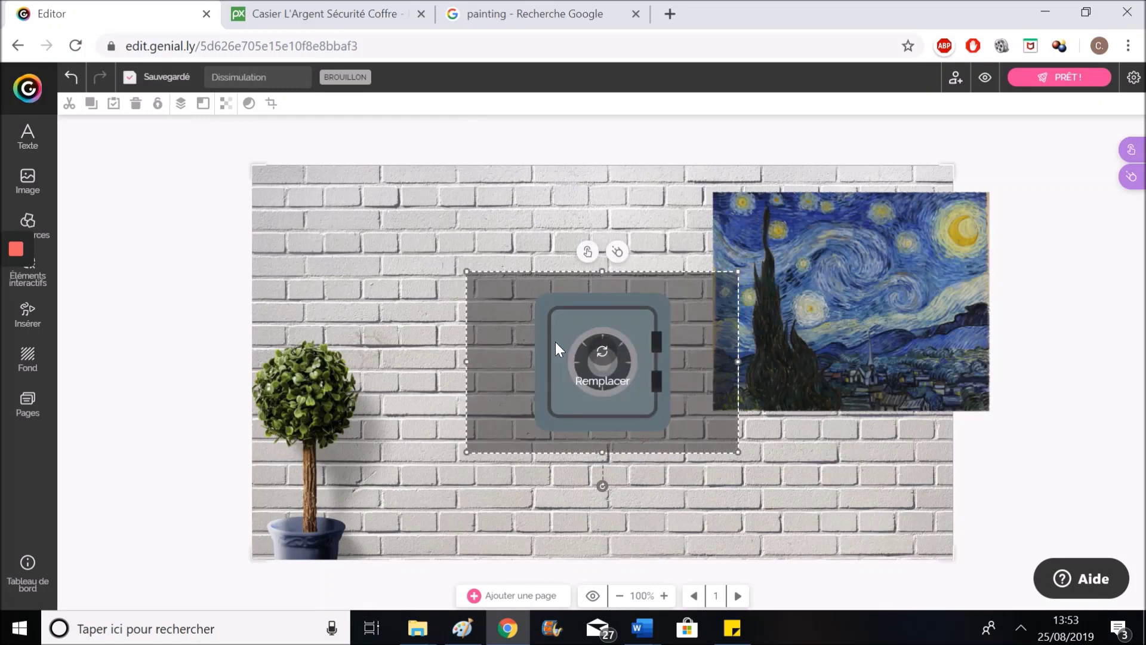
{"action": "left_click", "coordinate": [158, 104]}
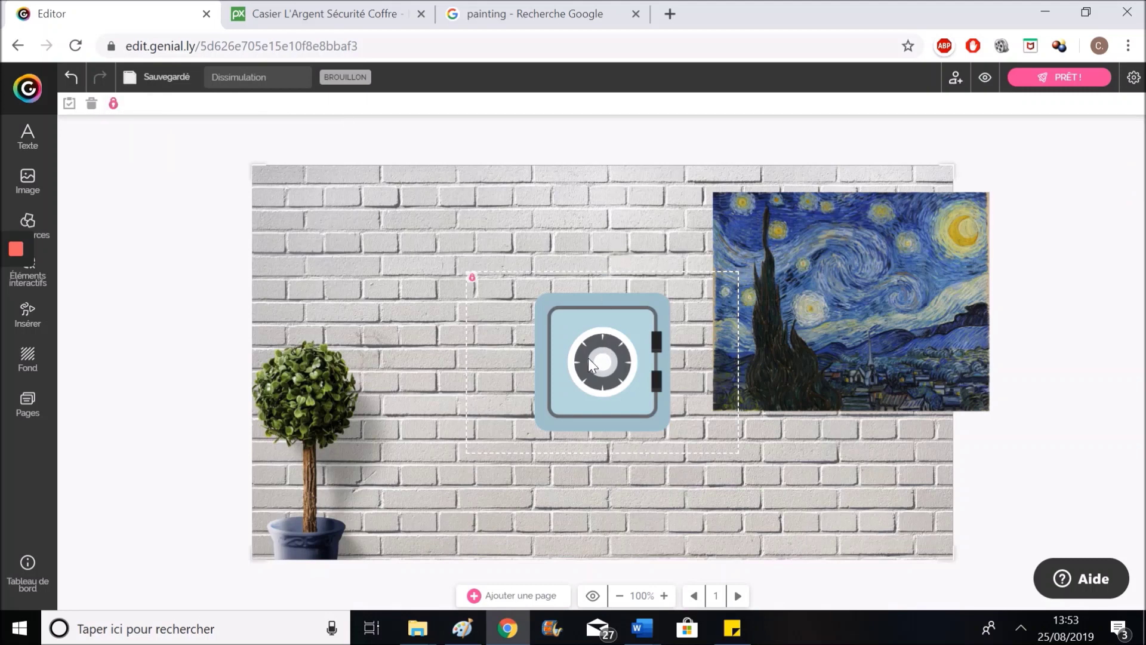
{"action": "left_click", "coordinate": [877, 322]}
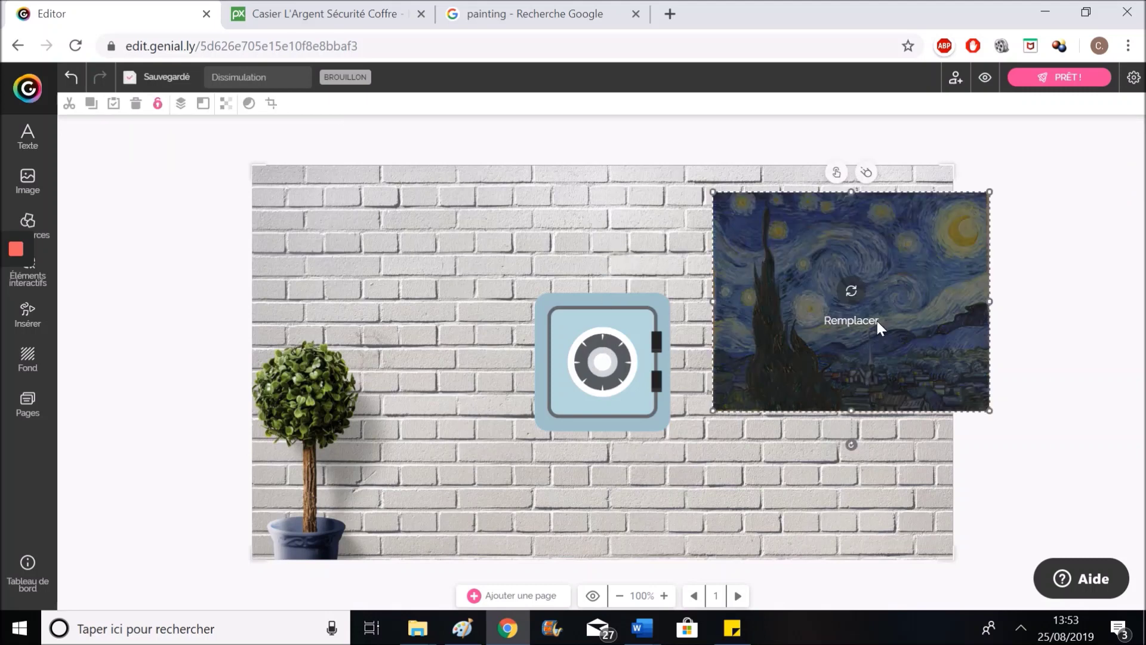
{"action": "left_click", "coordinate": [615, 323]}
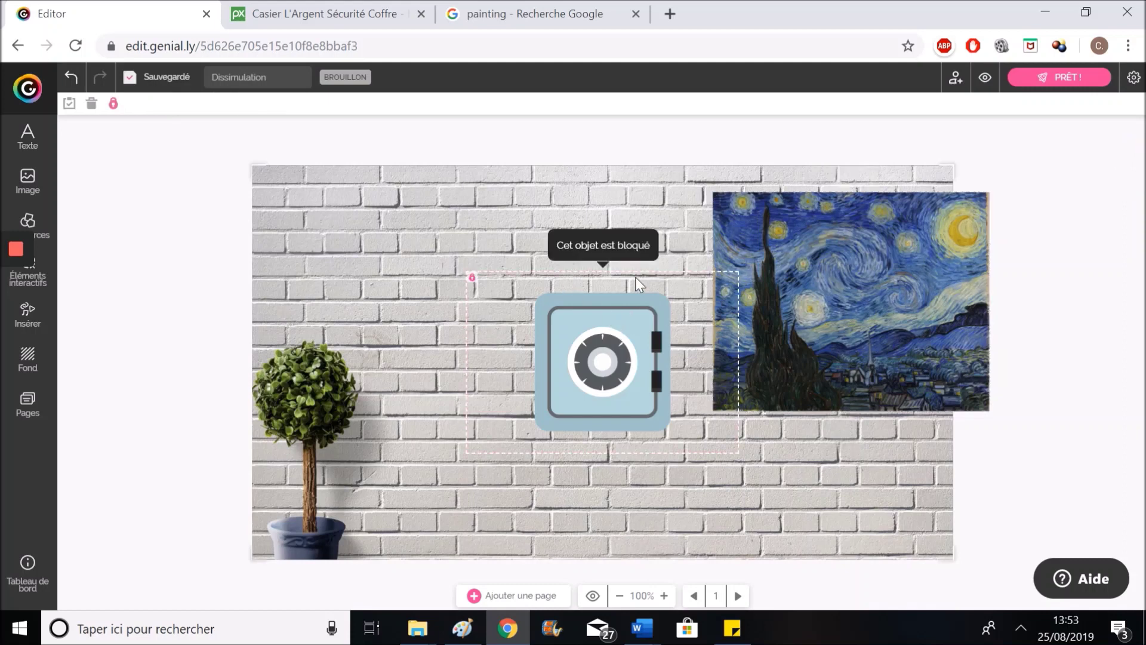
Step: Unlock the safe and give it an Apparaître entrance animation starting at 0.2 seconds
{"action": "left_click", "coordinate": [109, 105]}
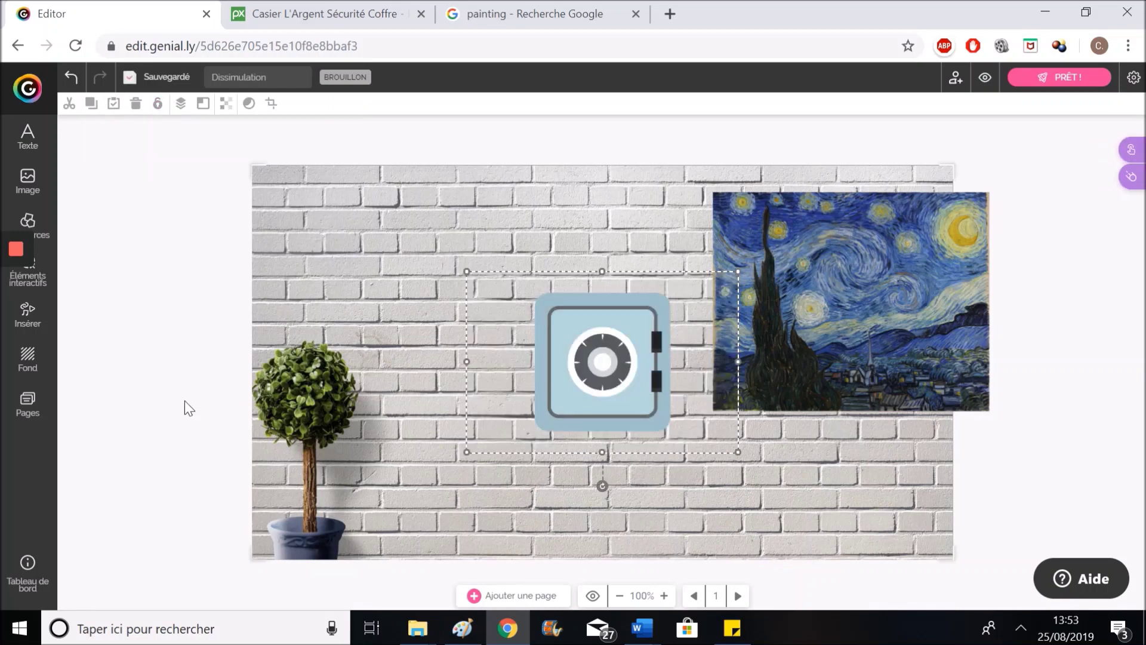
{"action": "left_click", "coordinate": [557, 358]}
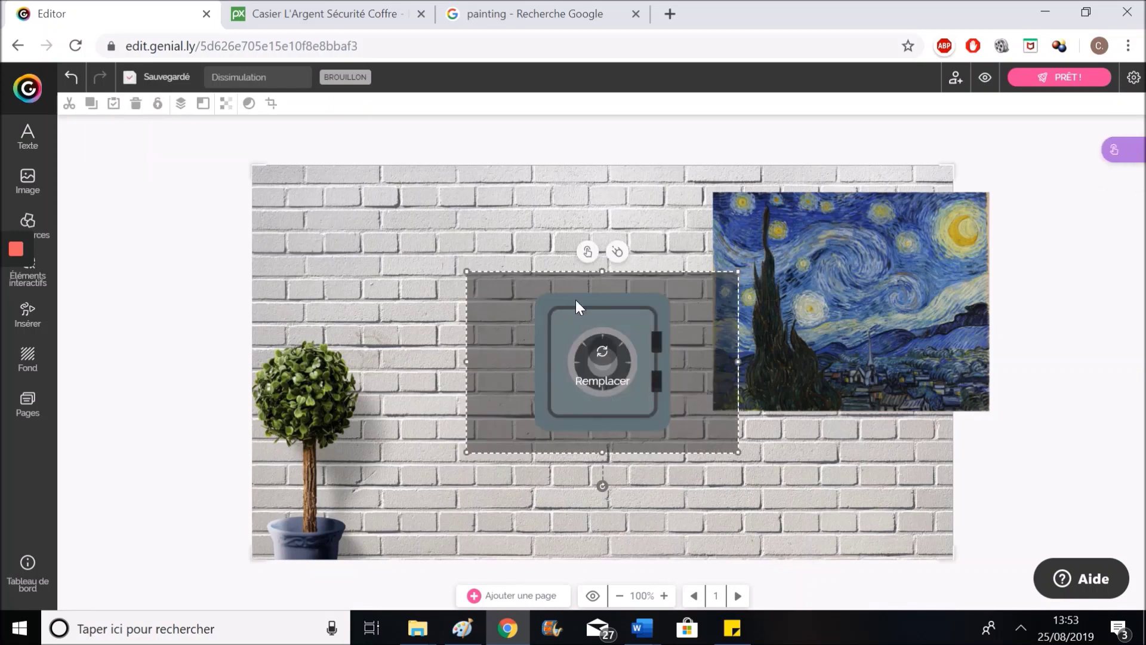
{"action": "left_click", "coordinate": [616, 251]}
{"action": "left_click", "coordinate": [1022, 379]}
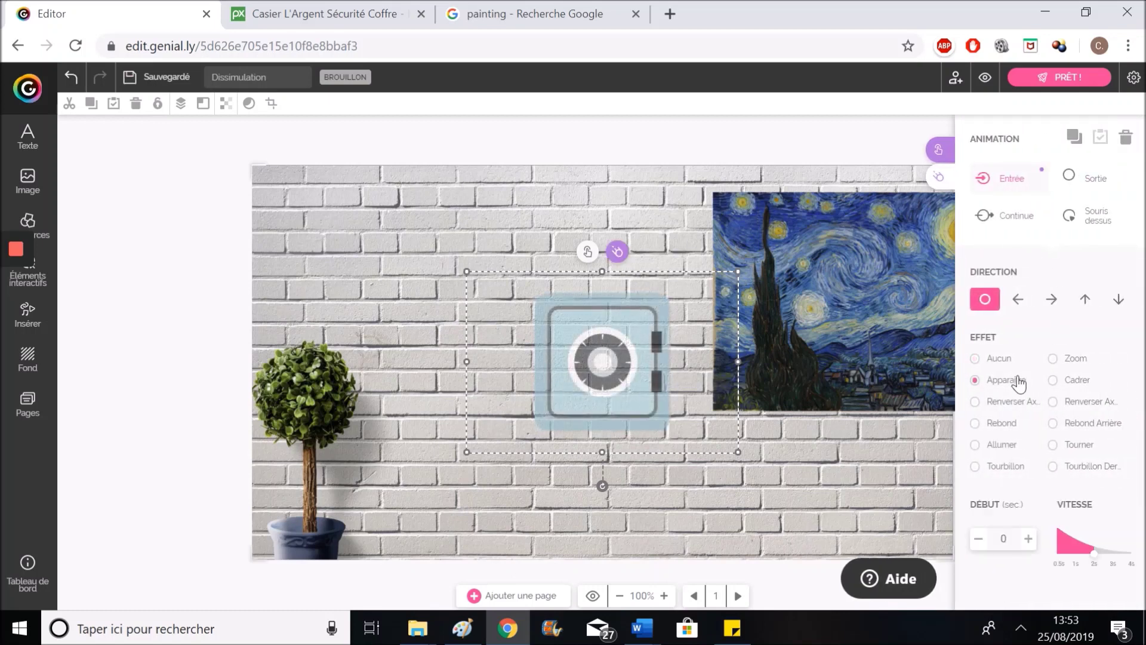
{"action": "left_click", "coordinate": [1029, 538]}
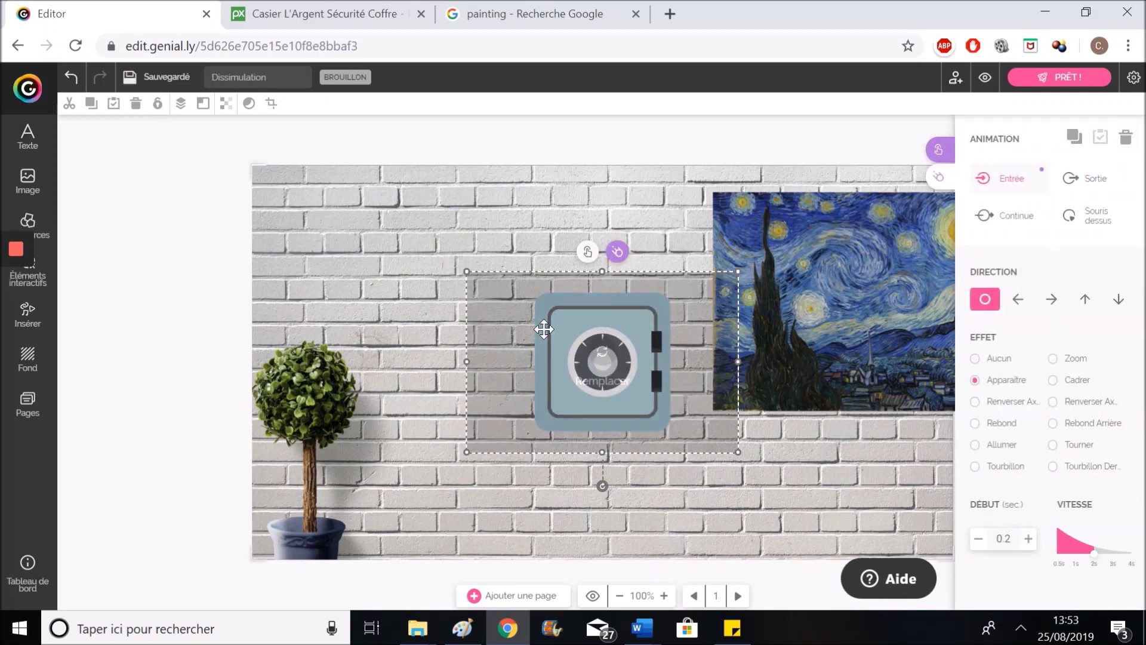
{"action": "left_click", "coordinate": [151, 288]}
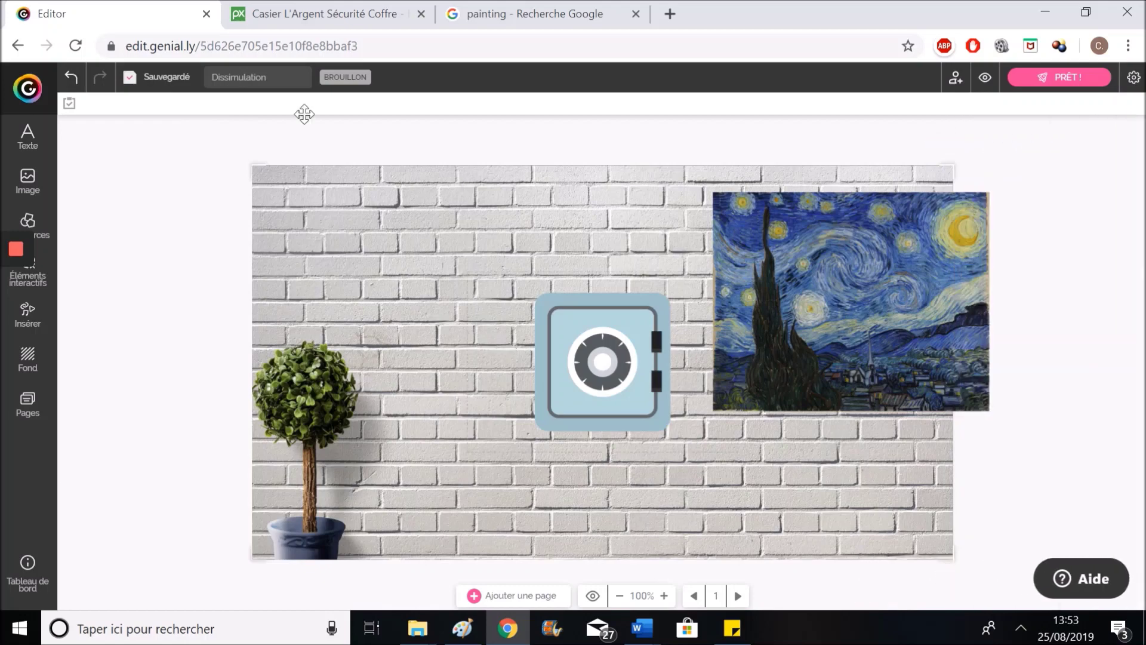
Step: Lock the safe again and move The Starry Night back over it
{"action": "left_click", "coordinate": [568, 351]}
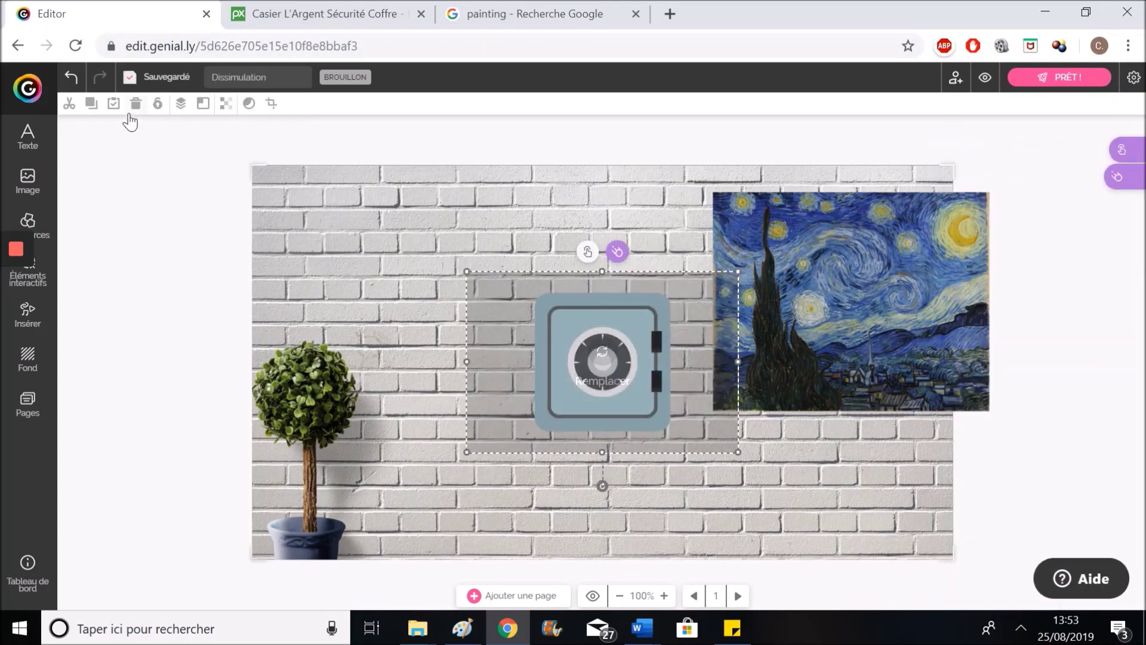
{"action": "left_click", "coordinate": [163, 105]}
{"action": "mouse_move", "coordinate": [941, 337]}
{"action": "left_mouse_down"}
{"action": "mouse_move", "coordinate": [868, 335]}
{"action": "mouse_move", "coordinate": [694, 366]}
{"action": "mouse_move", "coordinate": [691, 395]}
{"action": "left_mouse_up"}
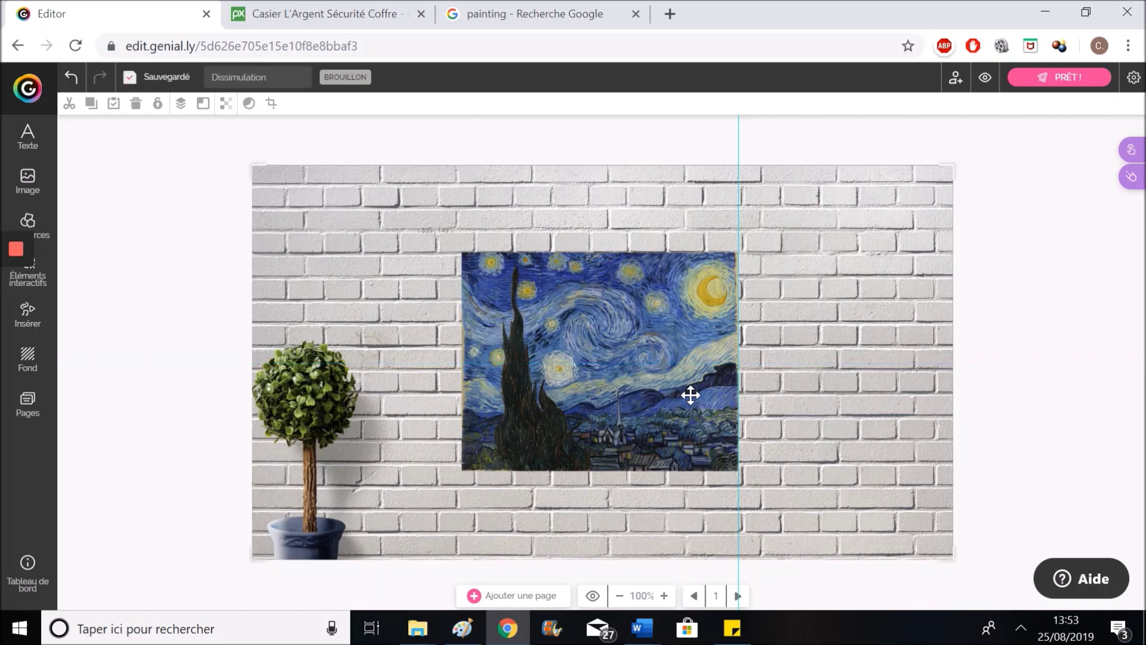
Step: Preview the page, move the painting aside to test the locked safe behind it, then return to the editor
{"action": "left_click", "coordinate": [991, 80]}
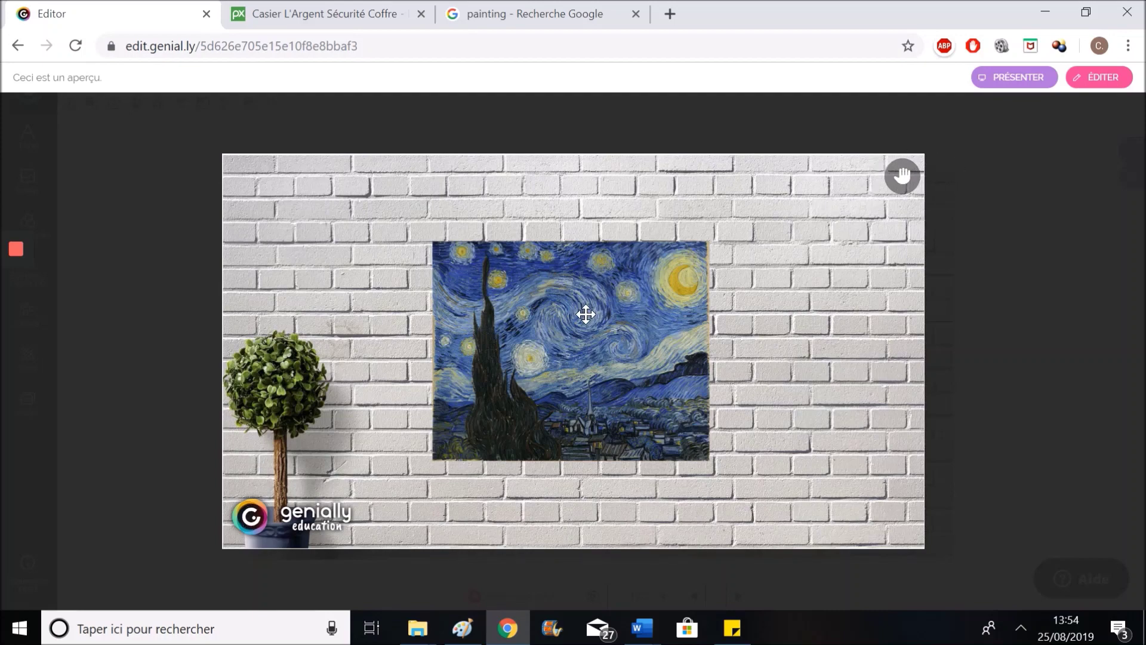
{"action": "mouse_move", "coordinate": [585, 313]}
{"action": "left_mouse_down"}
{"action": "mouse_move", "coordinate": [768, 270]}
{"action": "mouse_move", "coordinate": [857, 276]}
{"action": "left_mouse_up"}
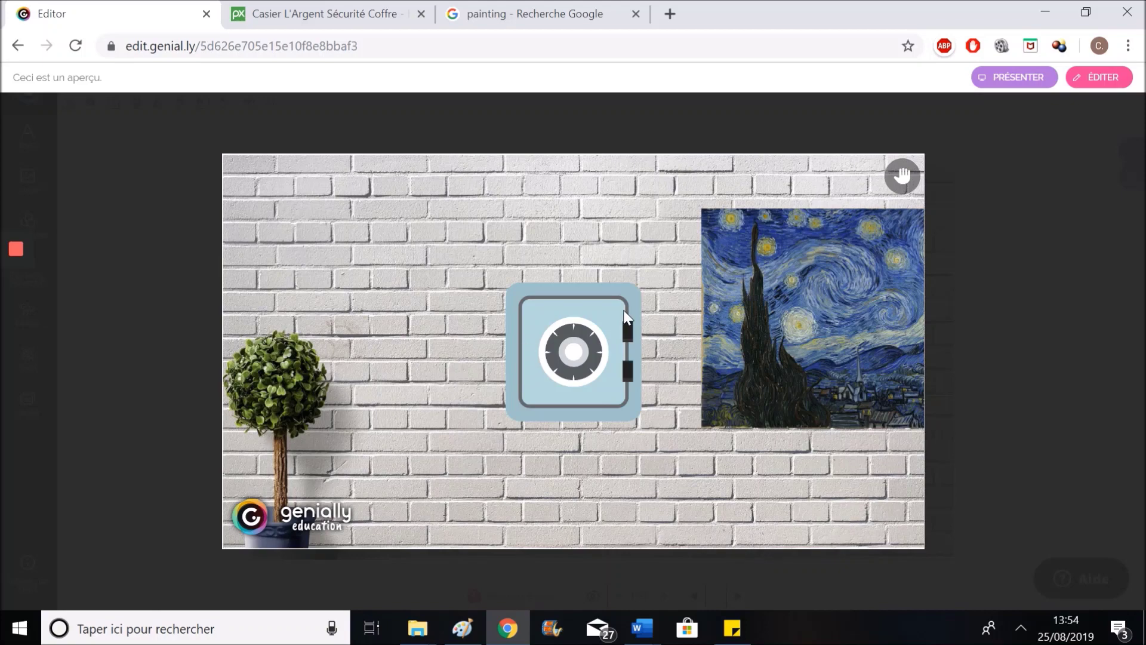
{"action": "left_click", "coordinate": [981, 160]}
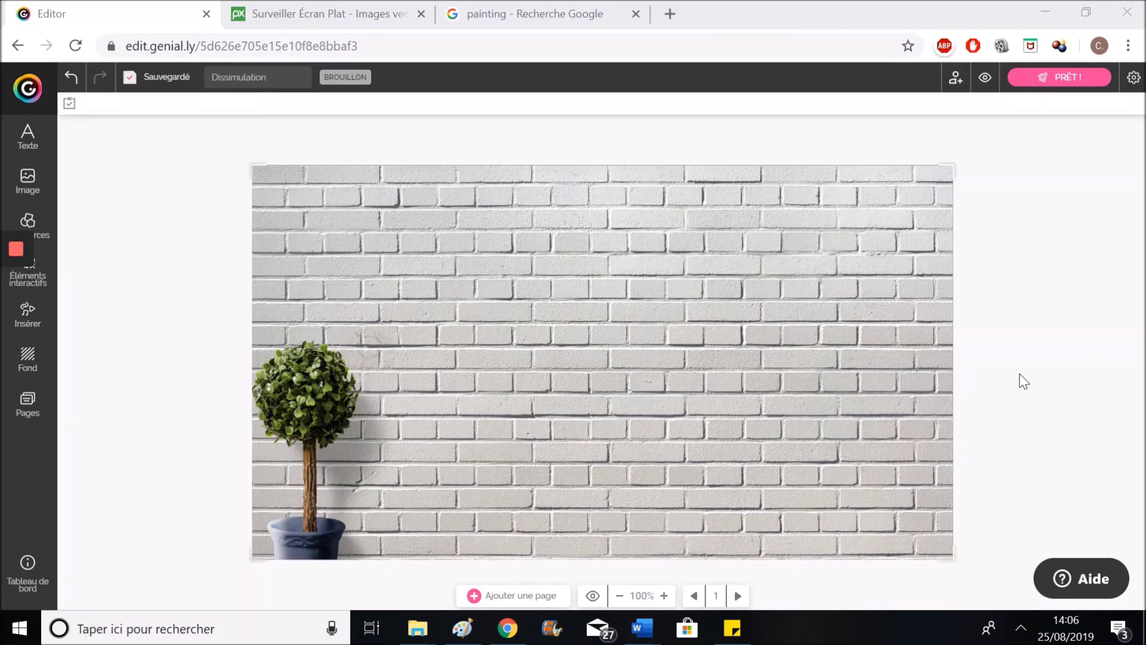
Step: Check the Visualisation options in the project settings, including Glisser éléments, and close them without changes
{"action": "left_click", "coordinate": [1064, 272]}
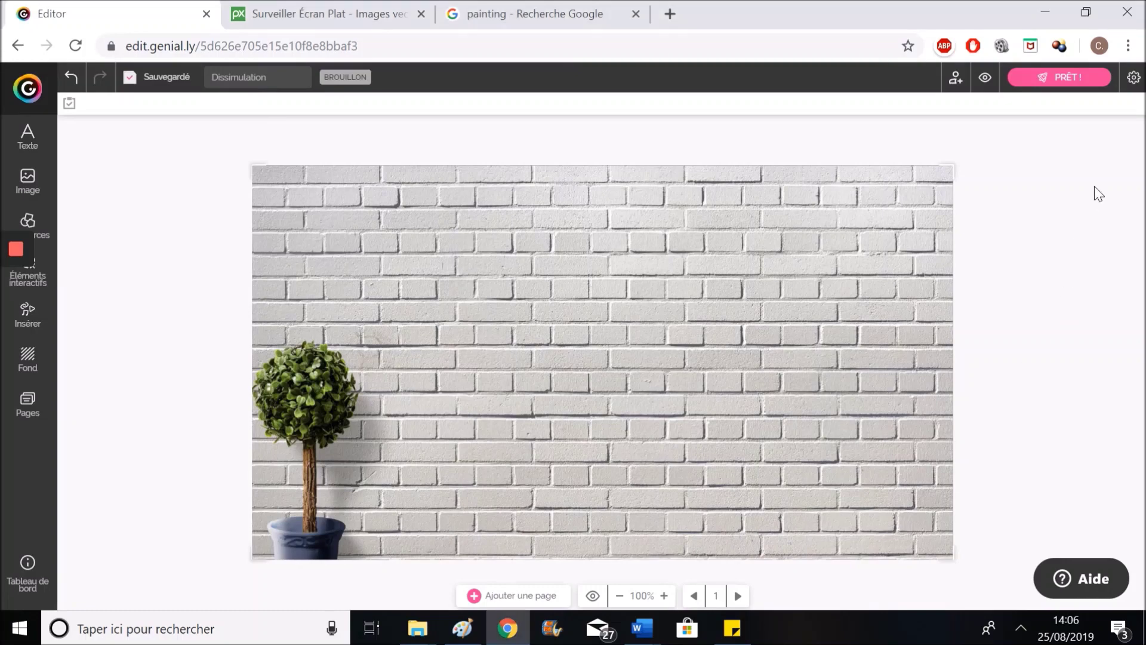
{"action": "left_click", "coordinate": [1134, 78]}
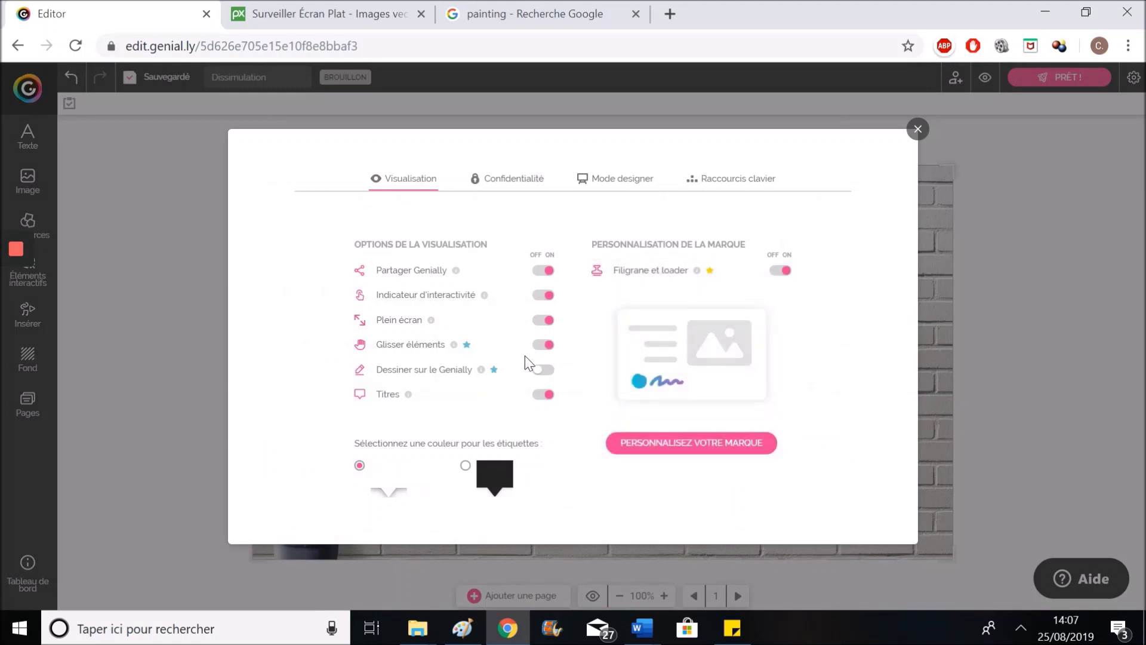
{"action": "left_click", "coordinate": [919, 130]}
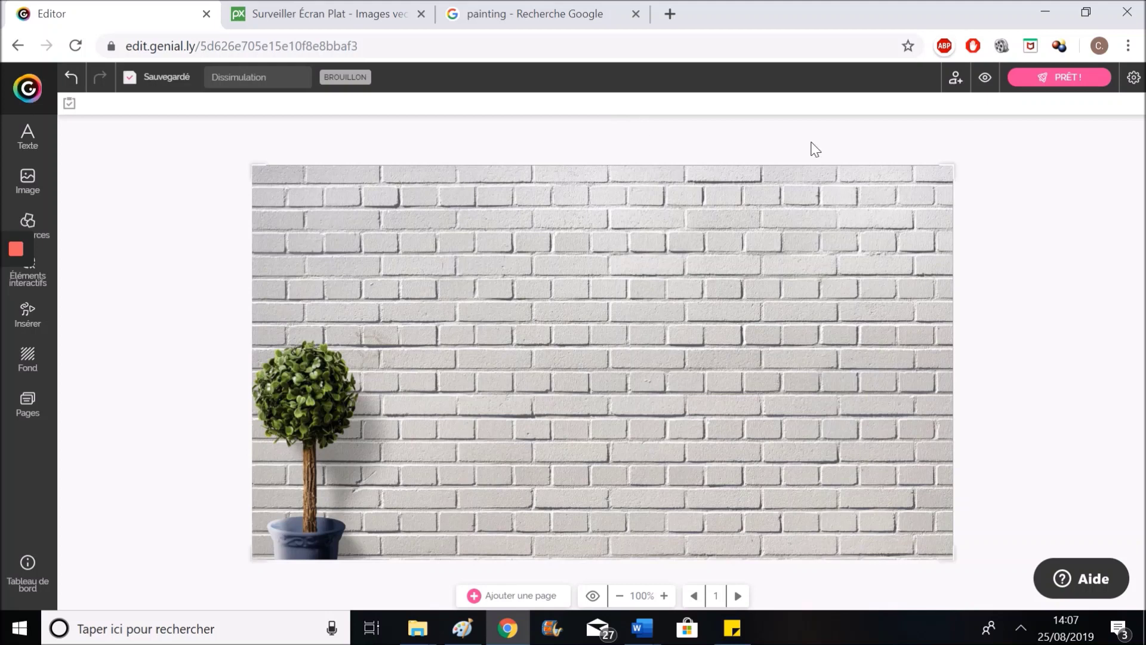
Step: Add a Titre 2 text reading "Secret" and place it in the upper right area of the brick wall
{"action": "left_click", "coordinate": [39, 153]}
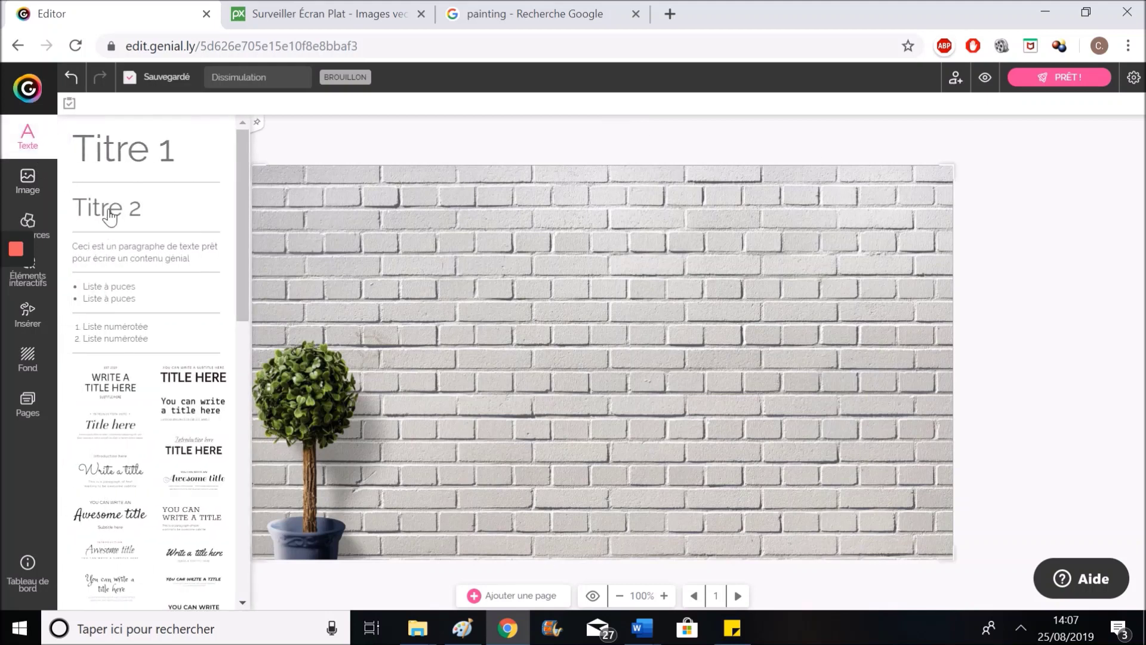
{"action": "left_click", "coordinate": [110, 218]}
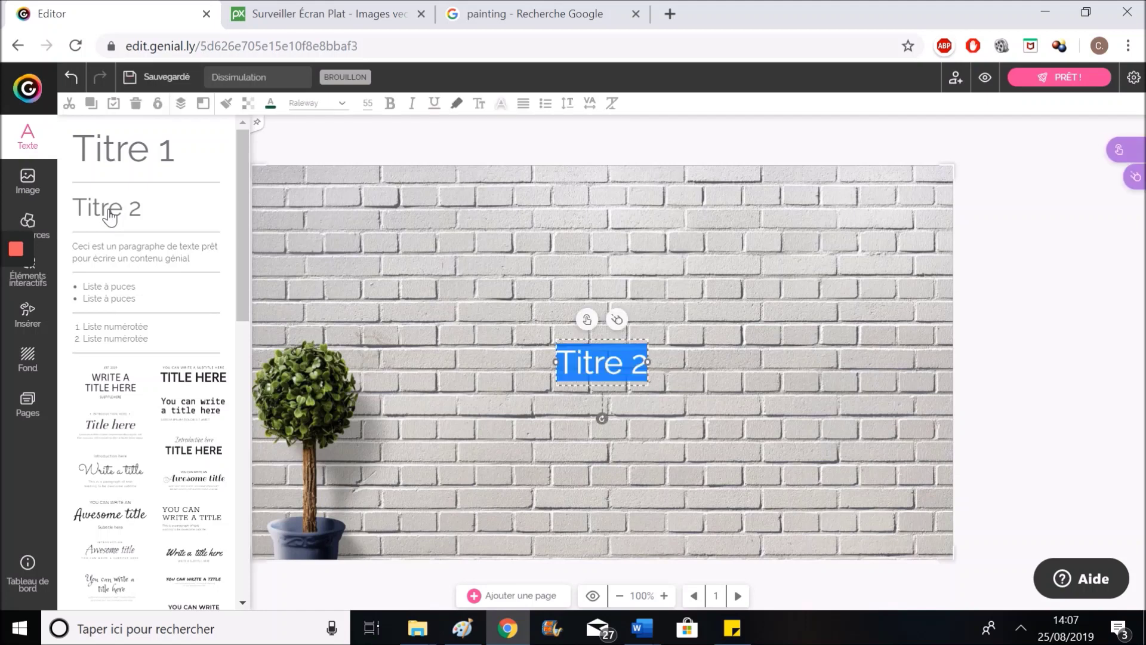
{"action": "type", "text": "Secret"}
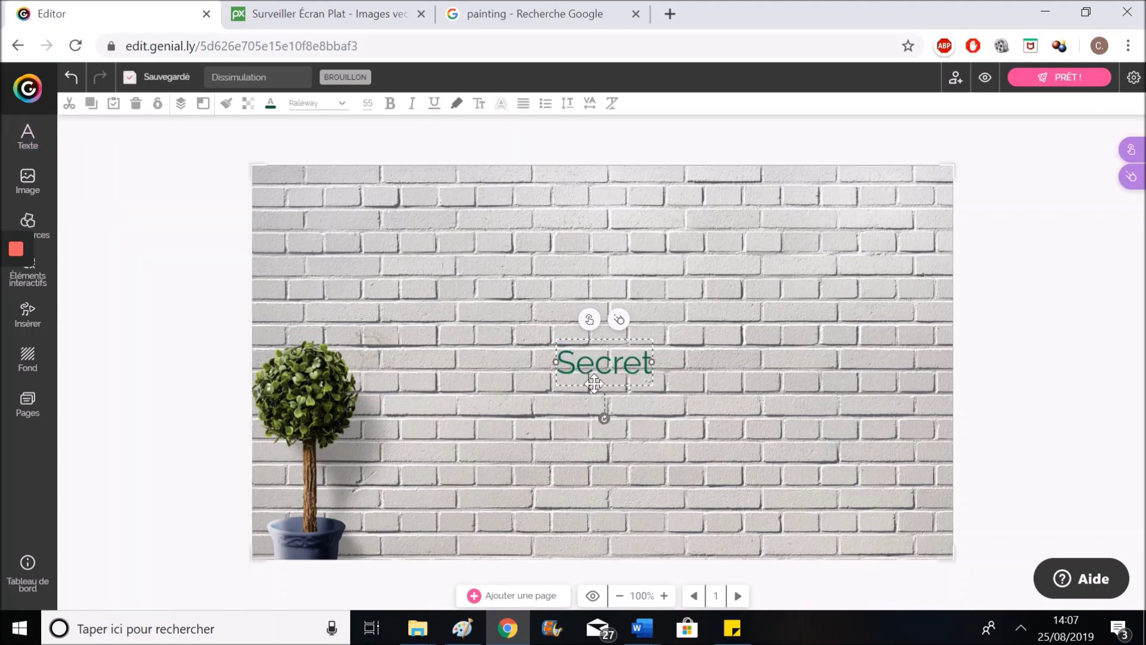
{"action": "left_click_drag", "start_coordinate": [594, 384], "coordinate": [794, 239]}
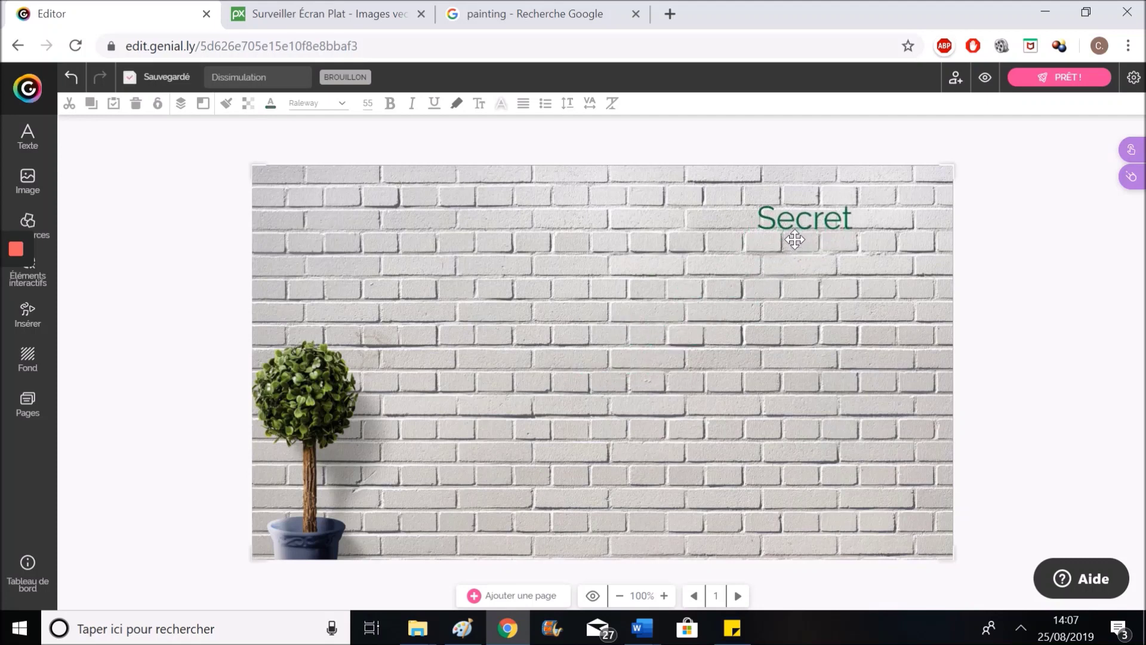
Step: Set the "Secret" text's font size to 22 and move it to the right edge of the brick wall
{"action": "left_click", "coordinate": [368, 103]}
{"action": "left_click", "coordinate": [400, 222]}
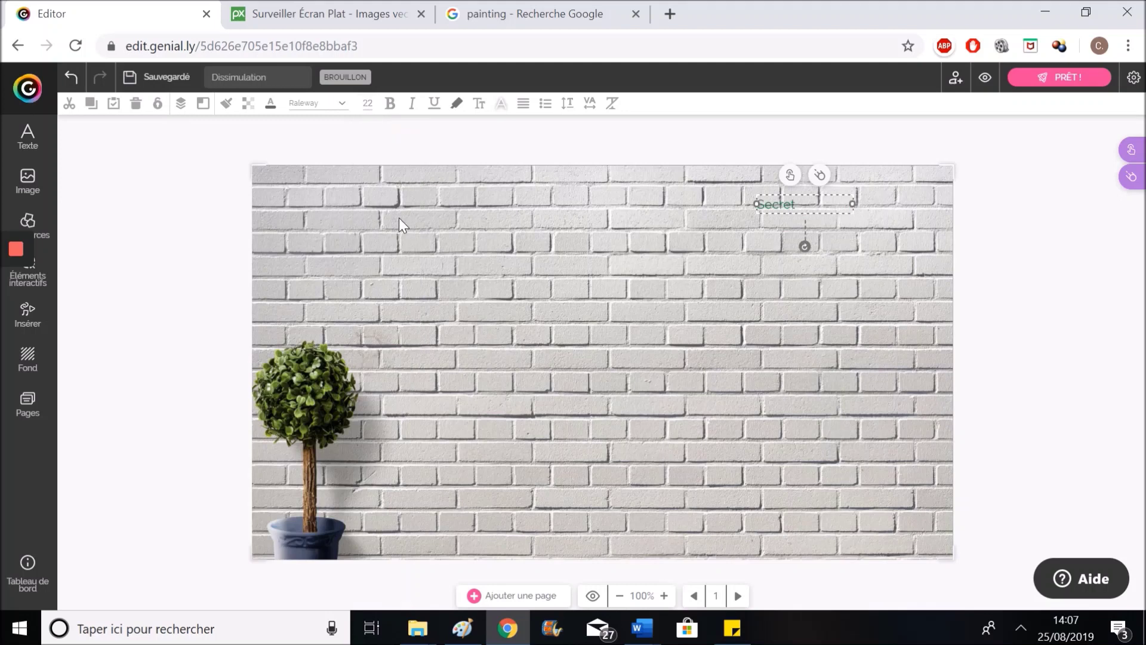
{"action": "left_click_drag", "start_coordinate": [812, 206], "coordinate": [908, 221]}
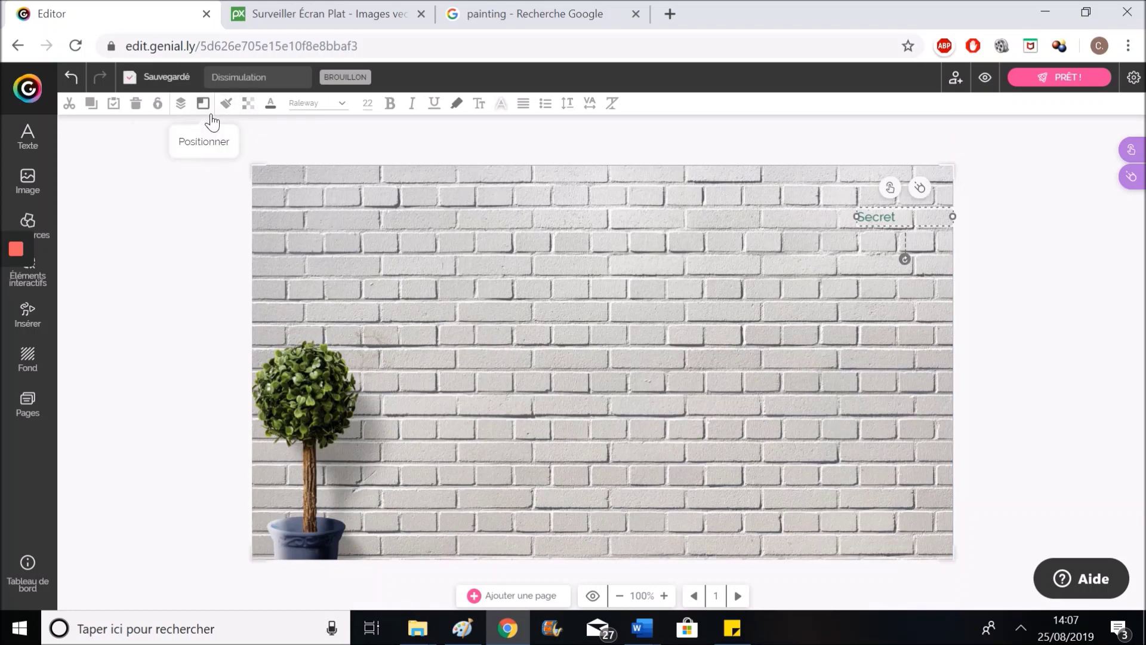
Step: Recolour the "Secret" text to the pale tone E6DCDC so it blends into the brick wall
{"action": "left_click", "coordinate": [271, 106]}
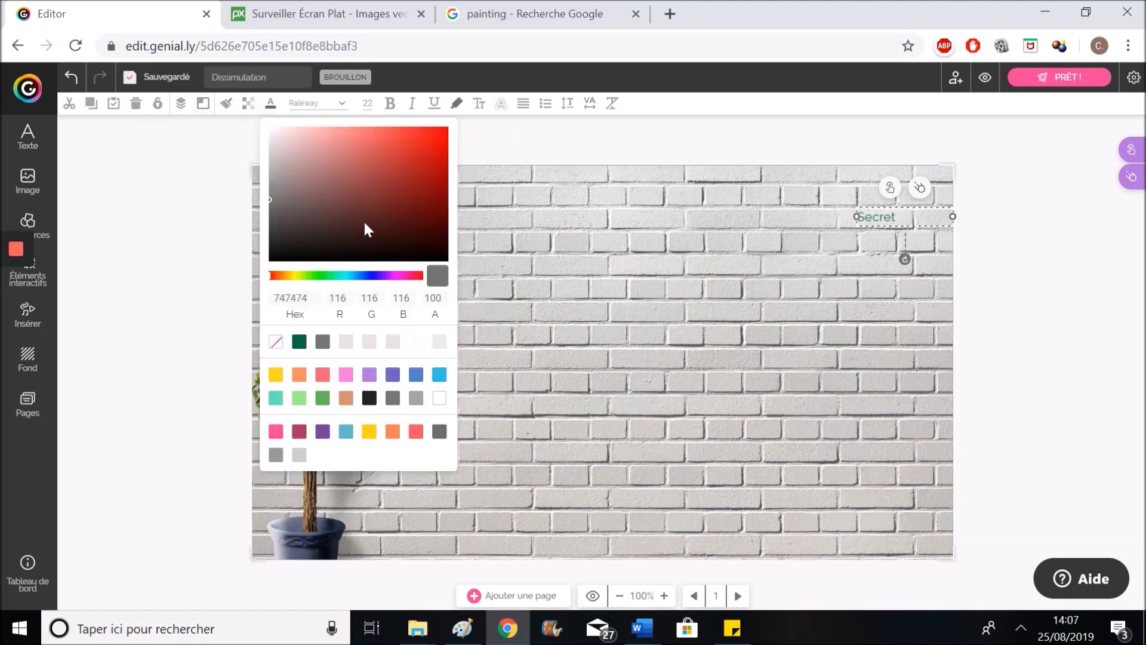
{"action": "left_click", "coordinate": [417, 341]}
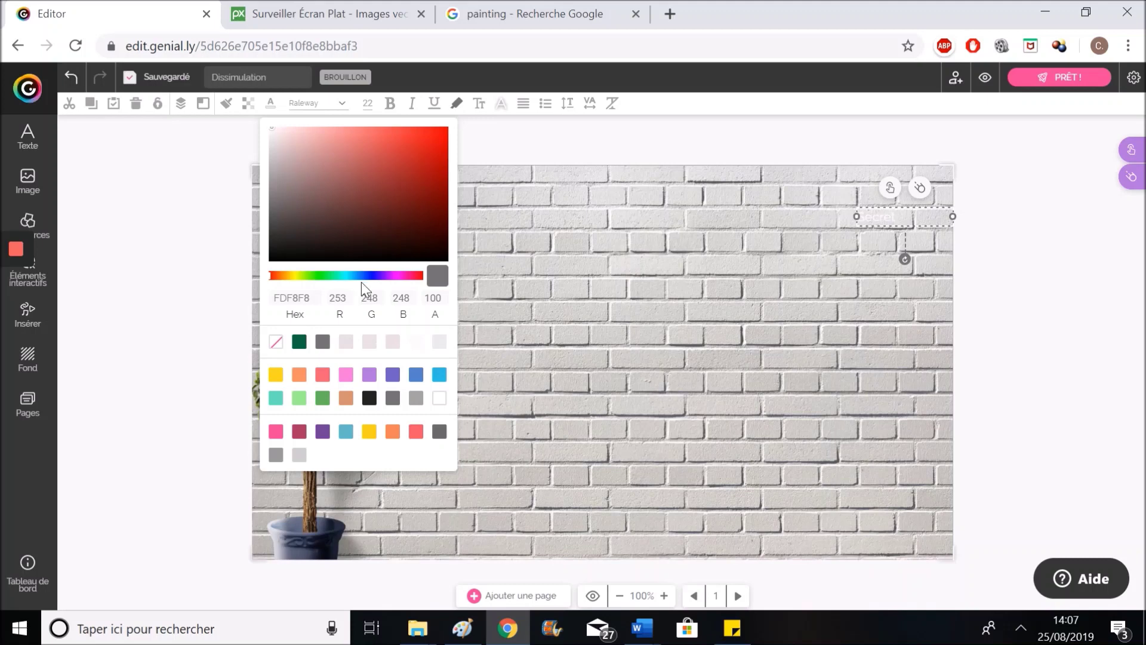
{"action": "left_click", "coordinate": [440, 398]}
{"action": "left_click_drag", "start_coordinate": [279, 153], "coordinate": [276, 139]}
{"action": "left_click", "coordinate": [277, 146]}
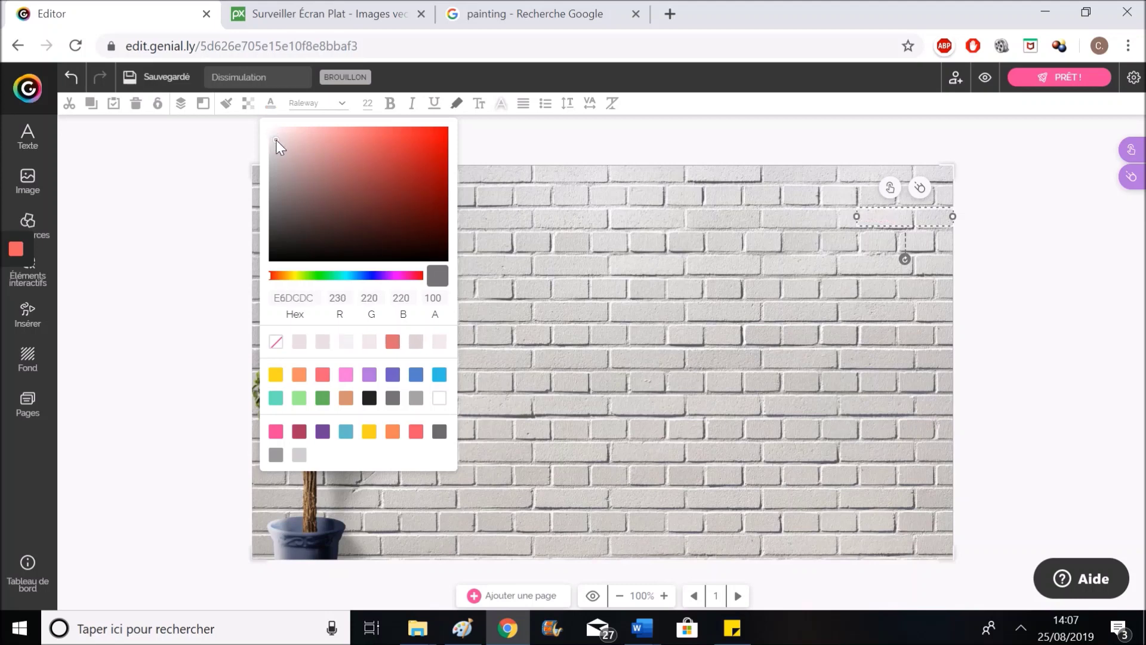
{"action": "left_click", "coordinate": [192, 257]}
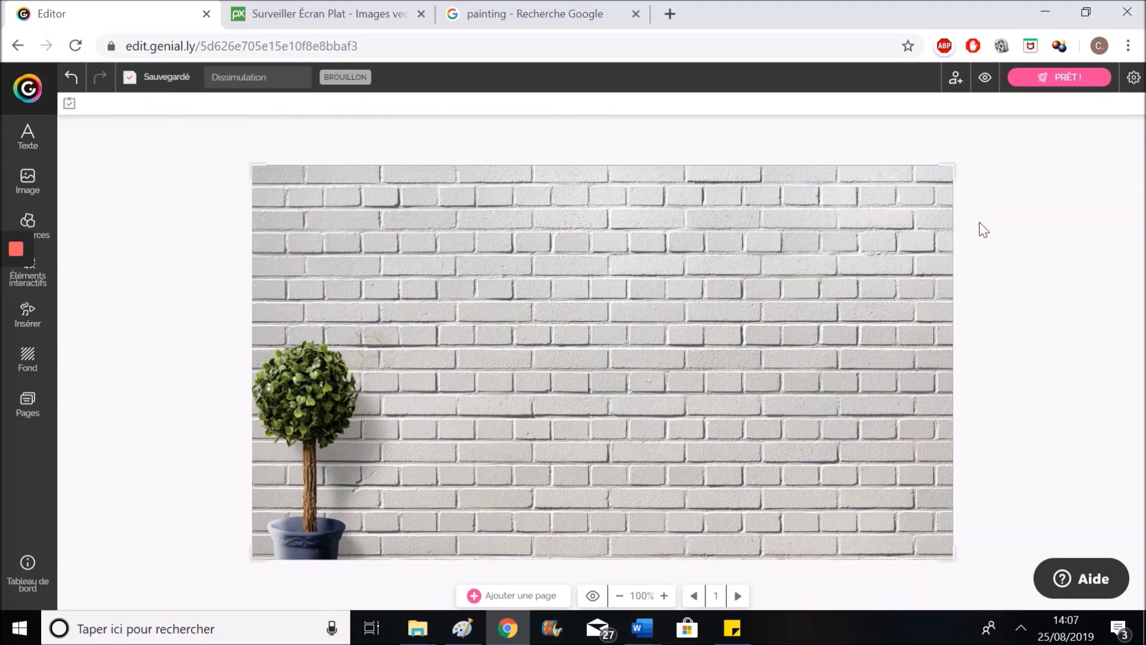
Step: Preview the page twice to check how well the "Secret" text is camouflaged on the brick wall
{"action": "left_click", "coordinate": [986, 78]}
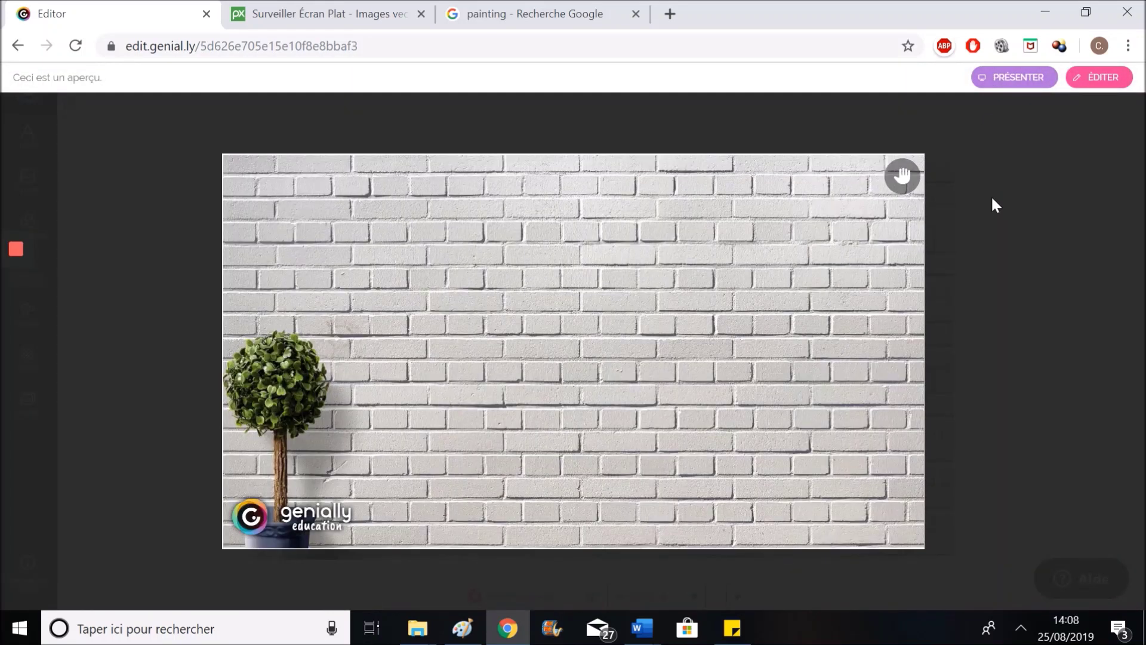
{"action": "left_click", "coordinate": [989, 244]}
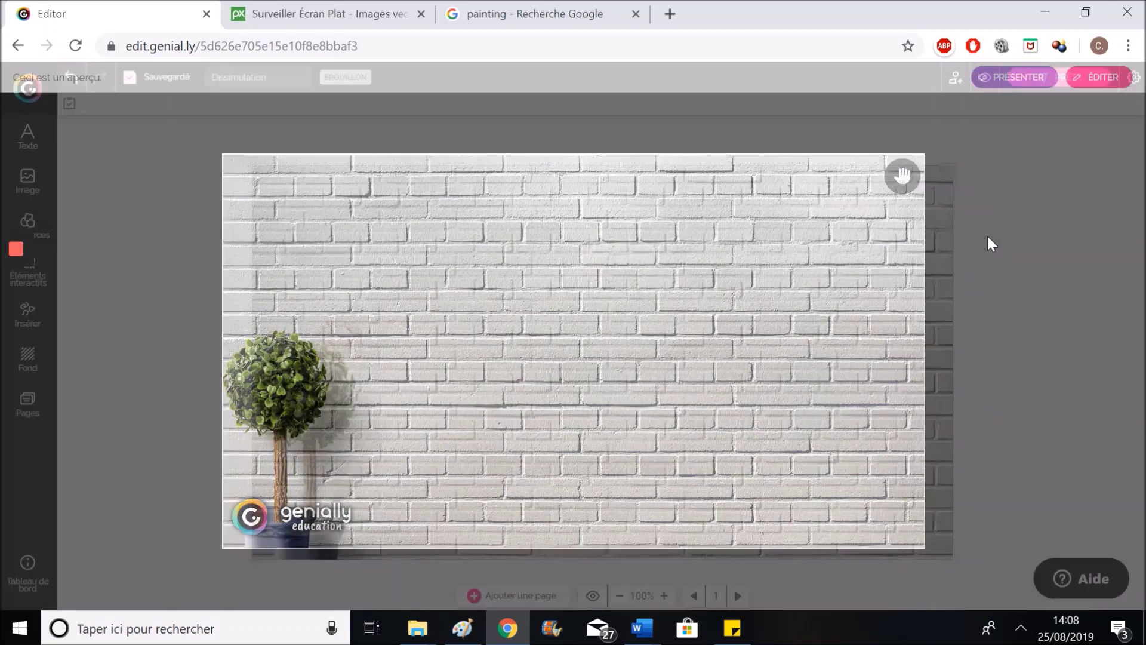
{"action": "left_click", "coordinate": [986, 78]}
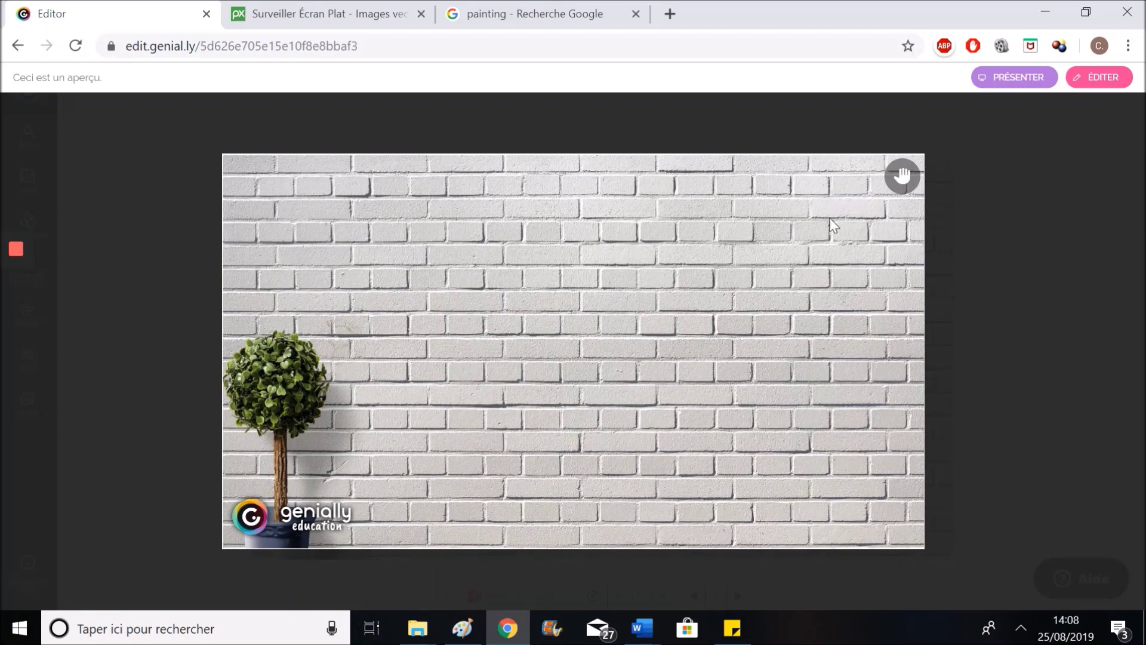
{"action": "left_click", "coordinate": [980, 232]}
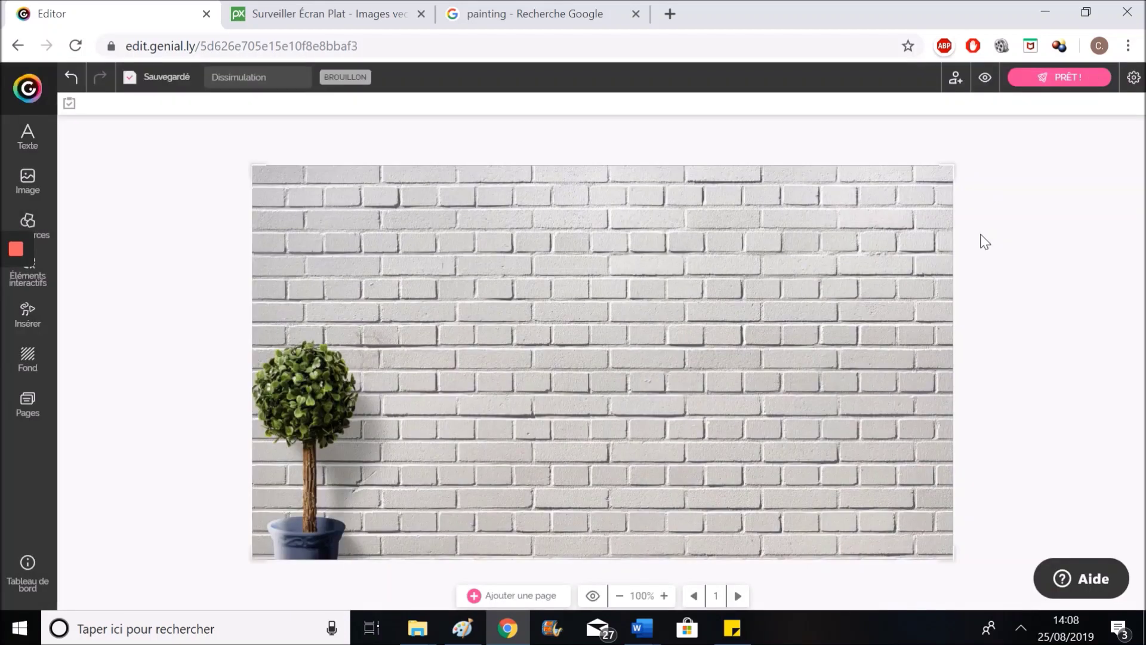
Step: Give the "Secret" text an Apparaître entrance animation with a delayed start and preview the page
{"action": "left_click", "coordinate": [866, 216]}
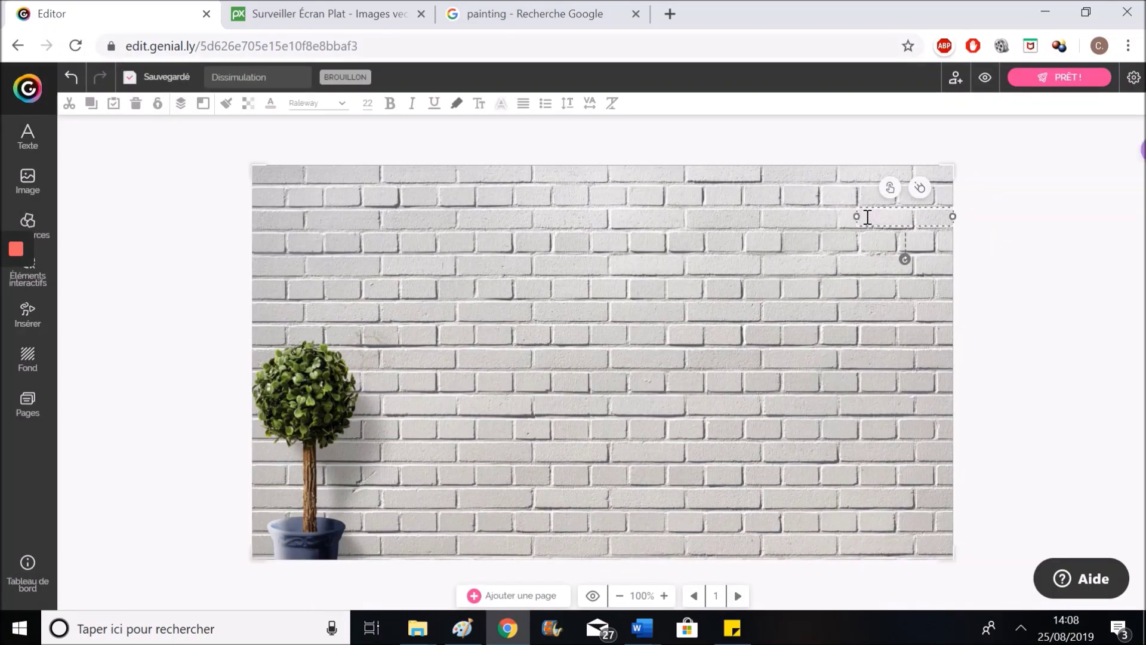
{"action": "left_click", "coordinate": [921, 190]}
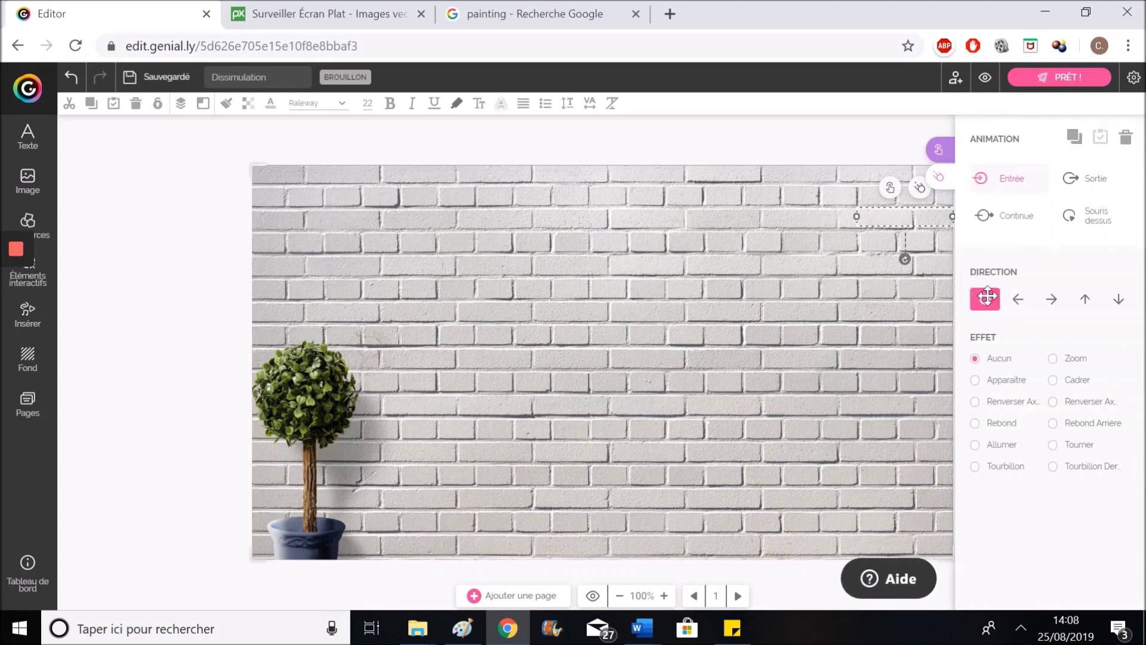
{"action": "left_click", "coordinate": [1007, 380]}
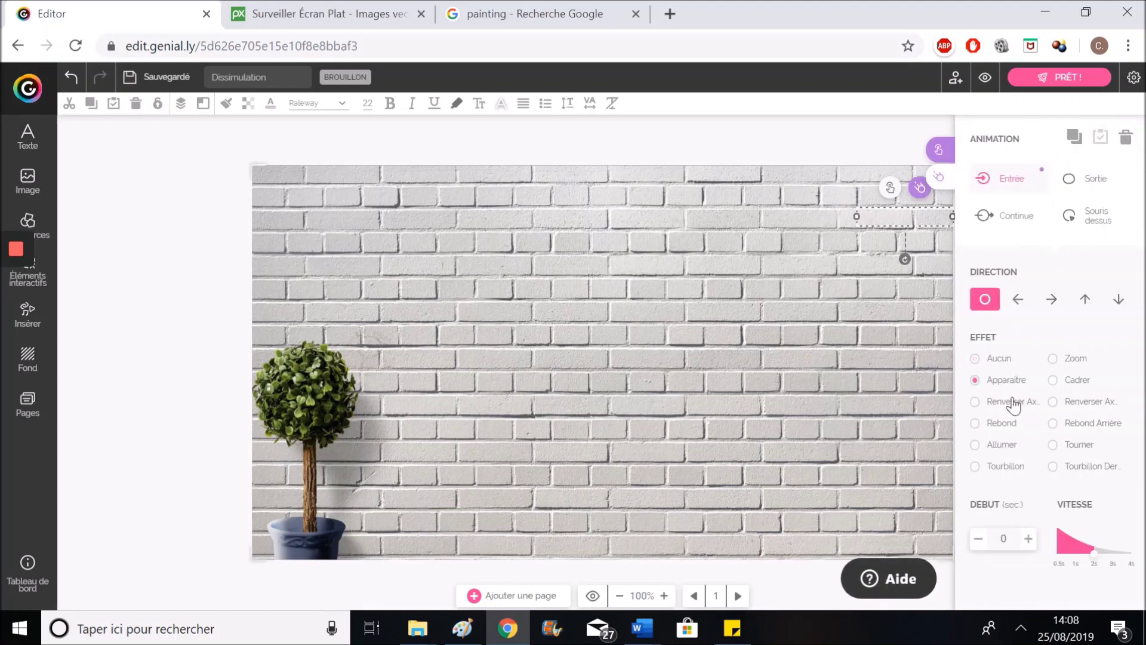
{"action": "left_click", "coordinate": [1029, 539]}
{"action": "left_click", "coordinate": [1028, 539]}
{"action": "left_click", "coordinate": [1027, 538]}
{"action": "left_click", "coordinate": [1027, 538]}
{"action": "left_click", "coordinate": [183, 368]}
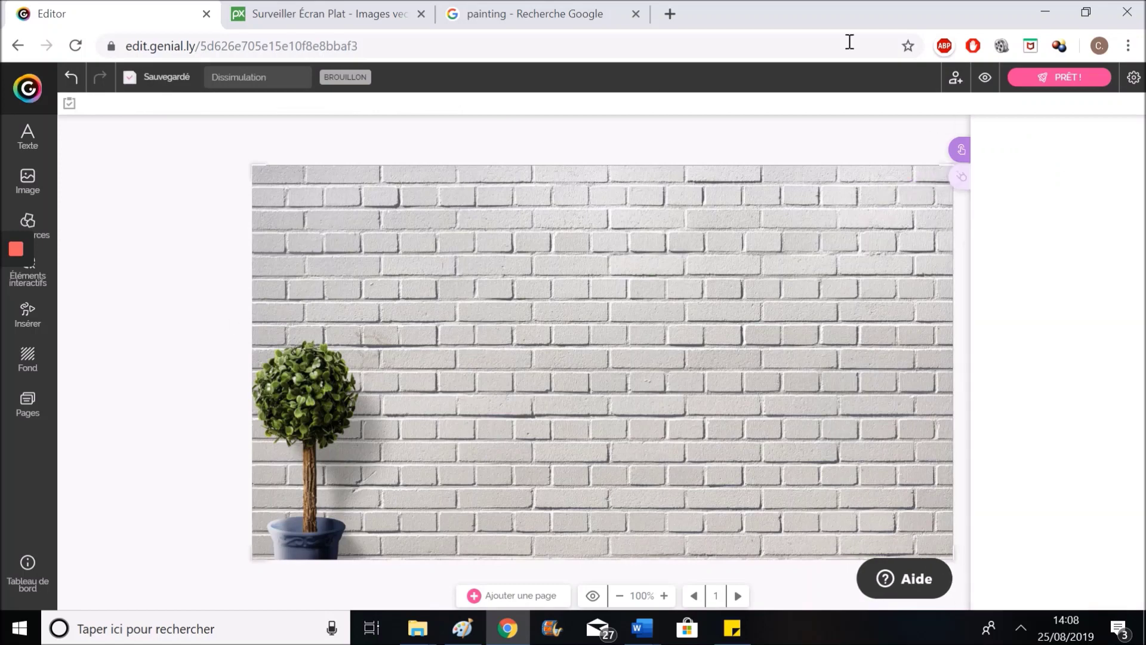
{"action": "left_click", "coordinate": [986, 78]}
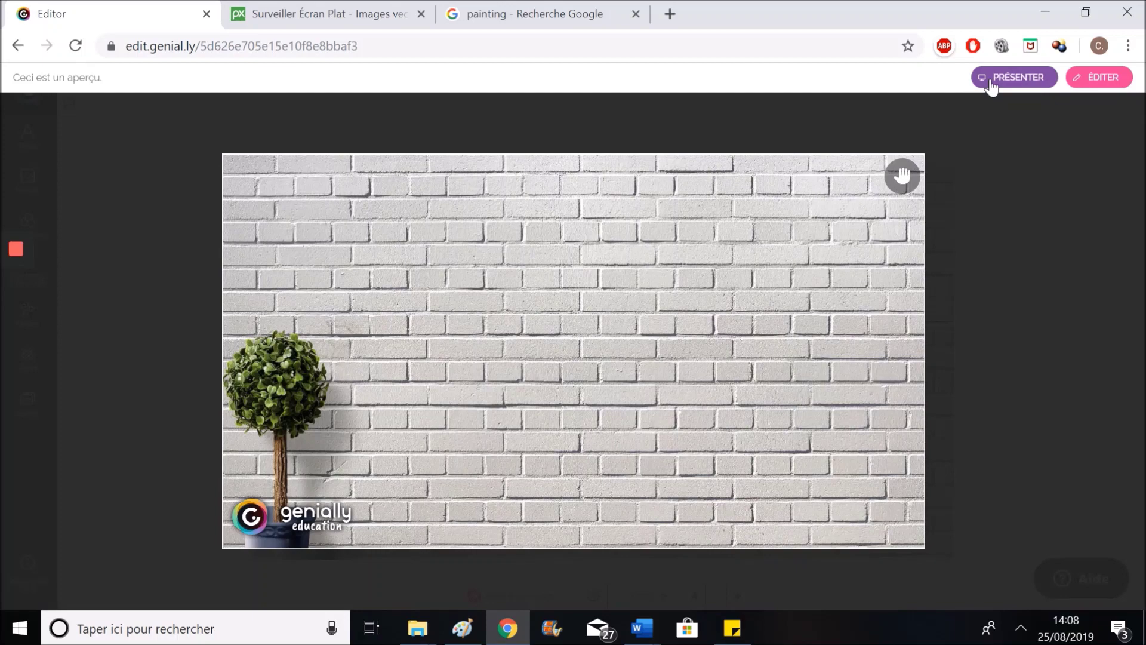
{"action": "left_click", "coordinate": [1022, 206]}
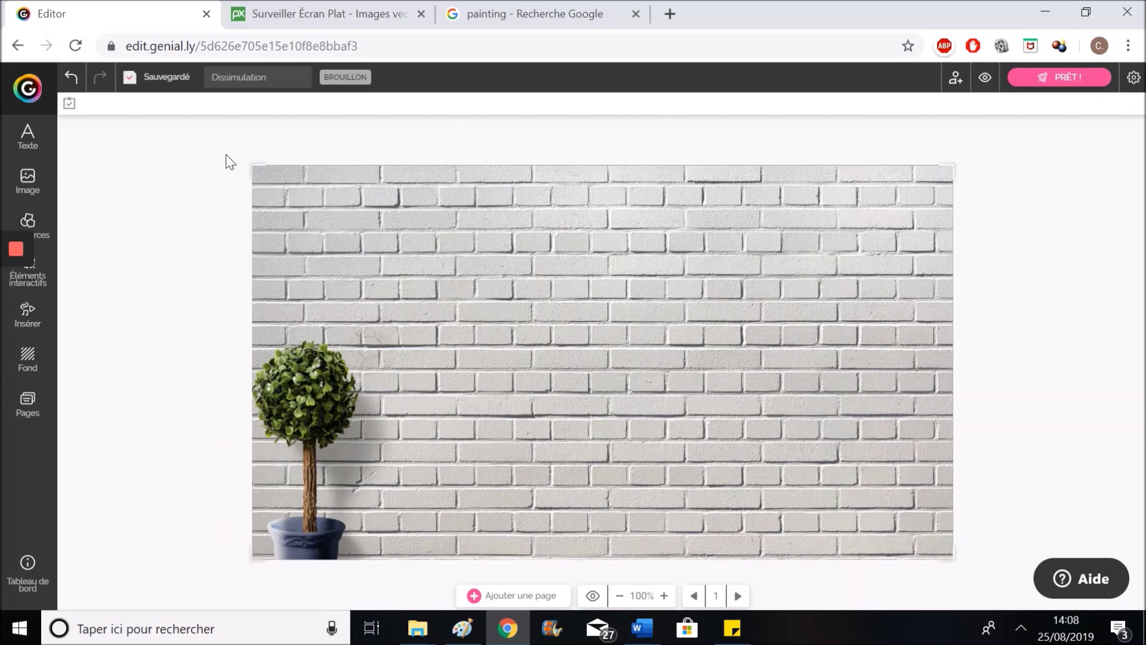
Step: Insert a rounded square shape on the brick wall and flatten it into a thin horizontal rectangle
{"action": "left_click", "coordinate": [53, 221]}
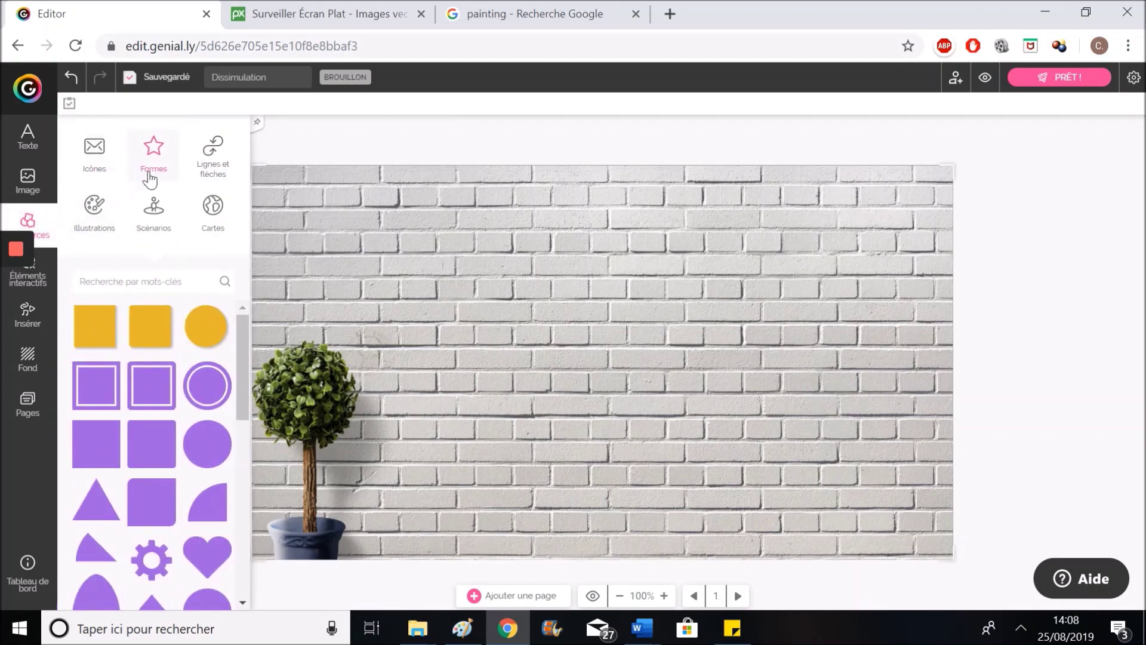
{"action": "left_click", "coordinate": [149, 328]}
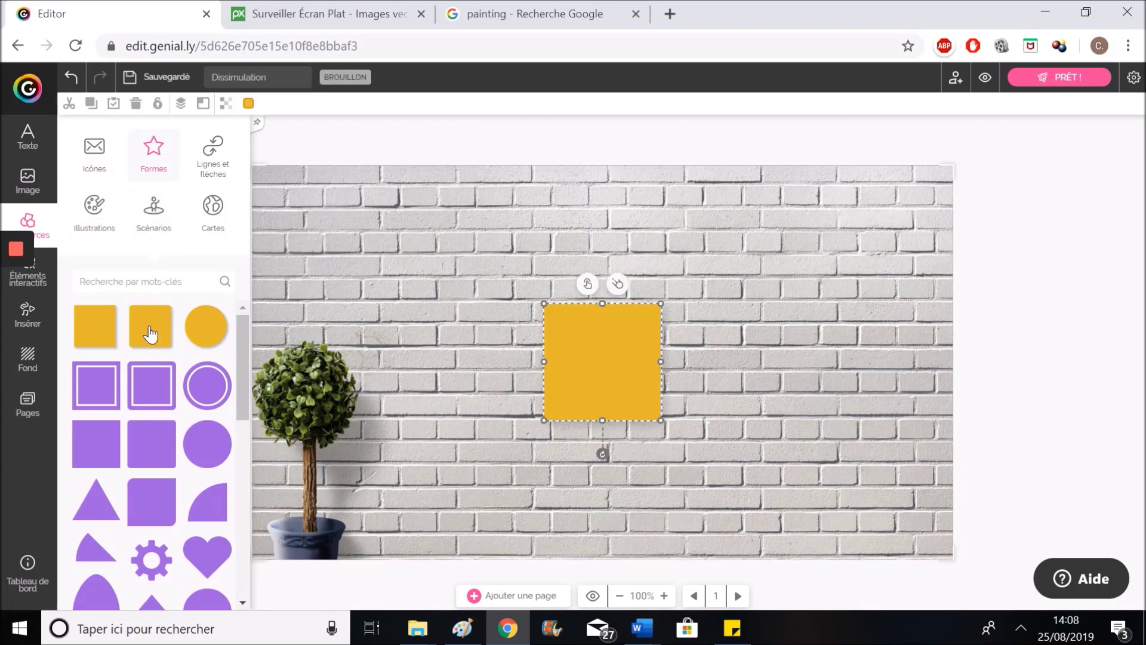
{"action": "left_click_drag", "start_coordinate": [603, 303], "coordinate": [599, 389]}
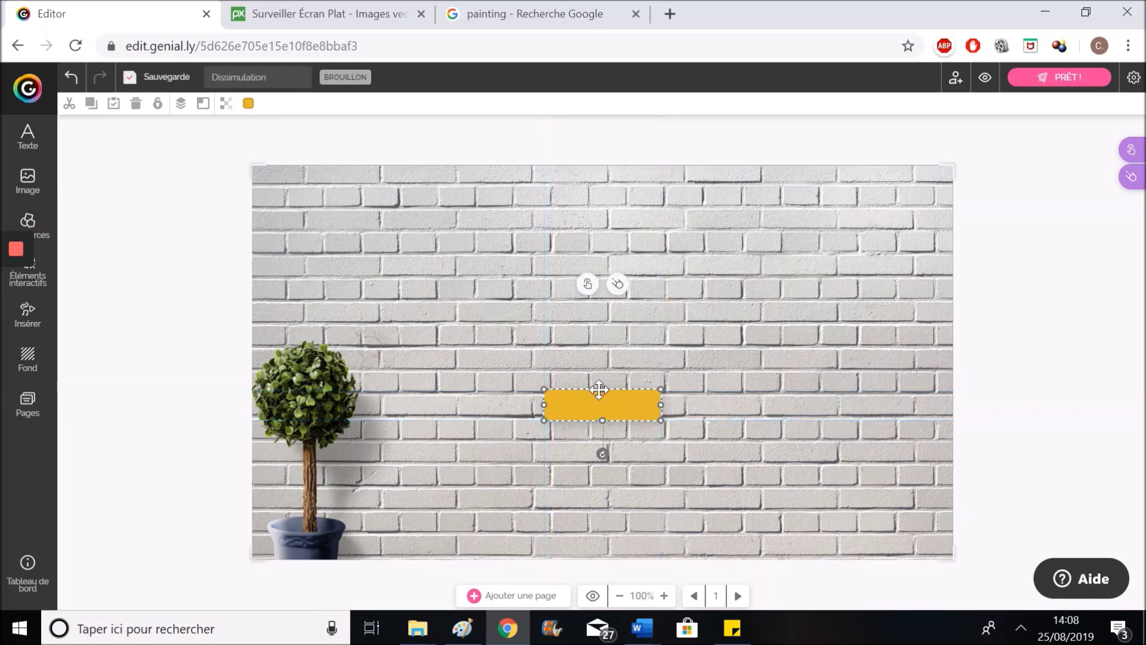
Step: Recolour the rectangle to the red tone D82A2E
{"action": "left_click", "coordinate": [249, 105]}
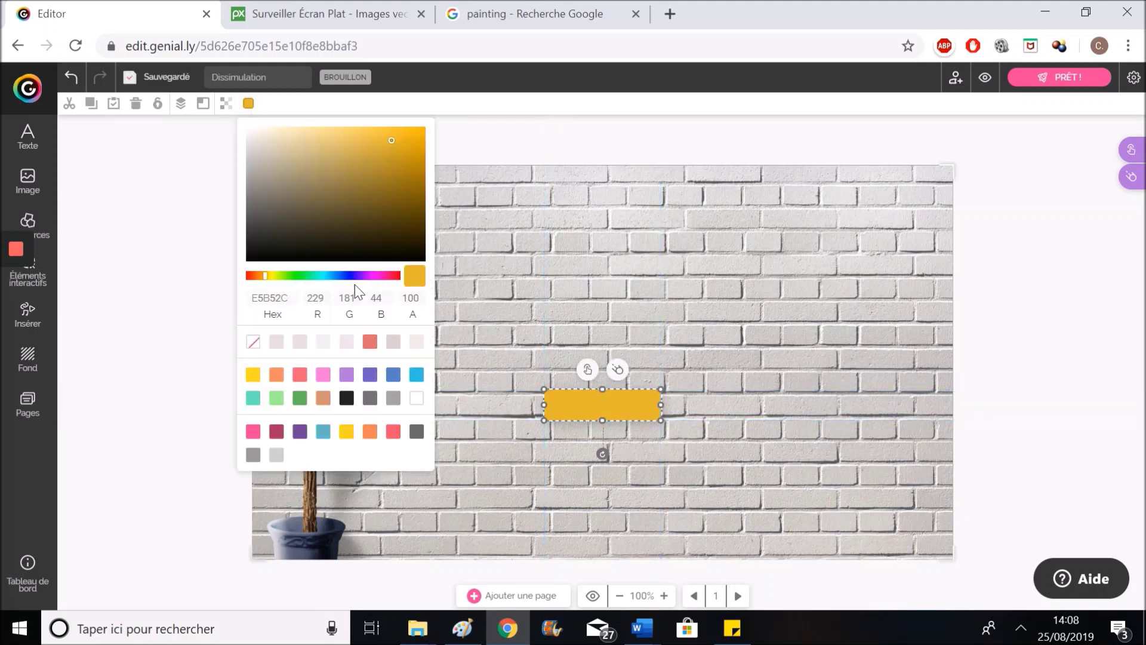
{"action": "left_click", "coordinate": [371, 345]}
{"action": "left_click", "coordinate": [251, 276]}
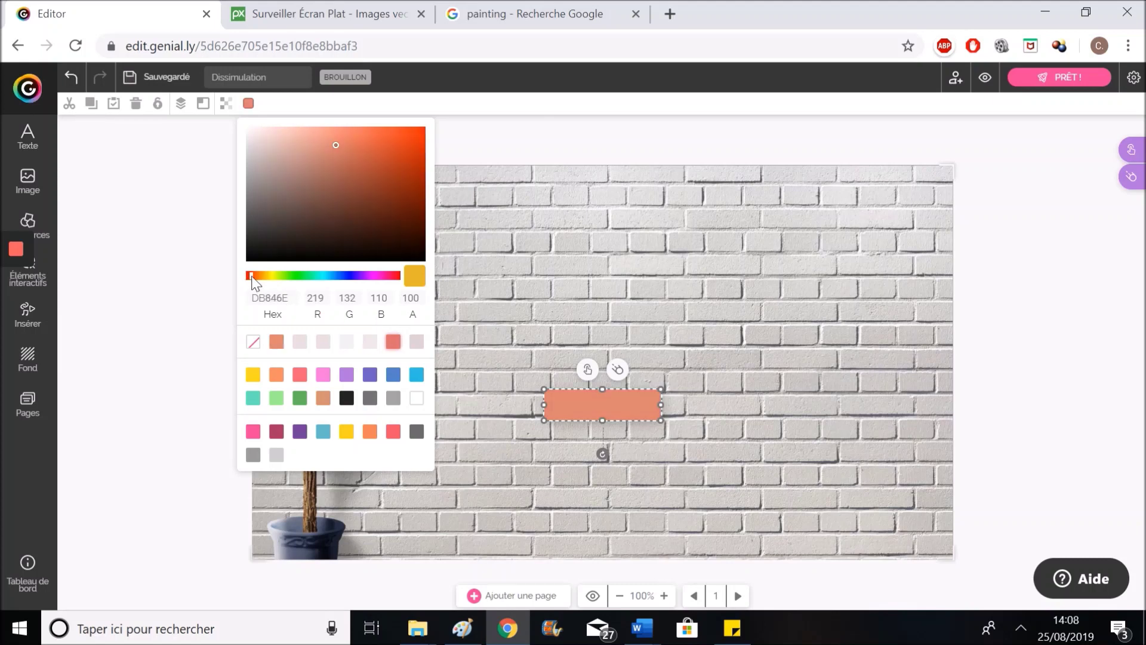
{"action": "left_click_drag", "start_coordinate": [254, 277], "coordinate": [414, 278]}
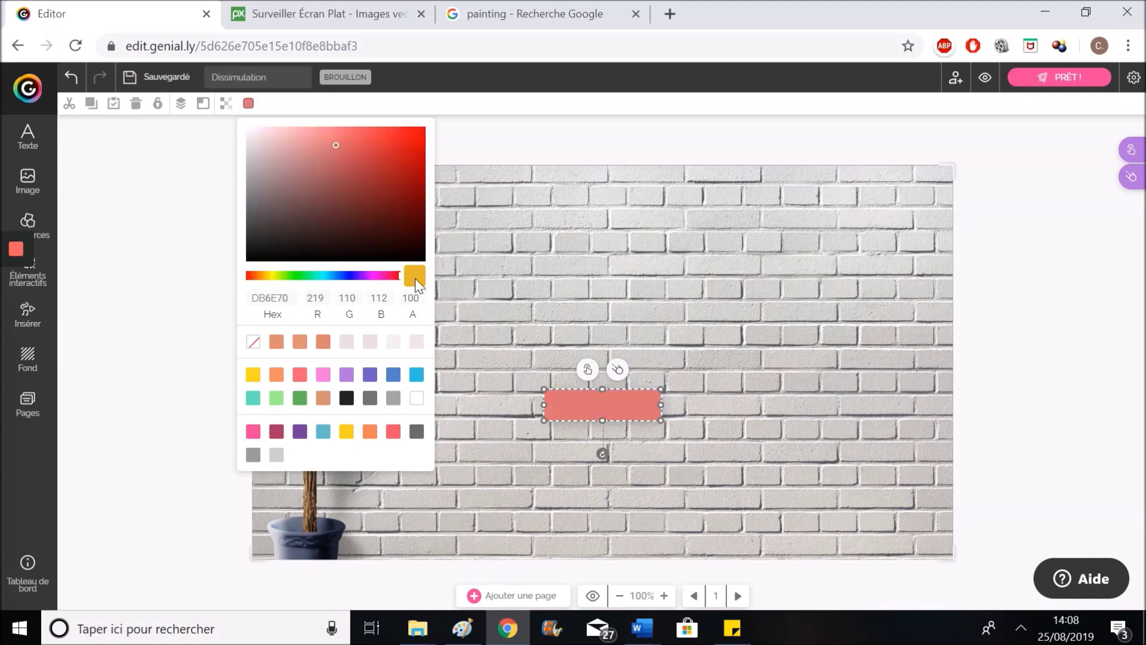
{"action": "left_click", "coordinate": [391, 147]}
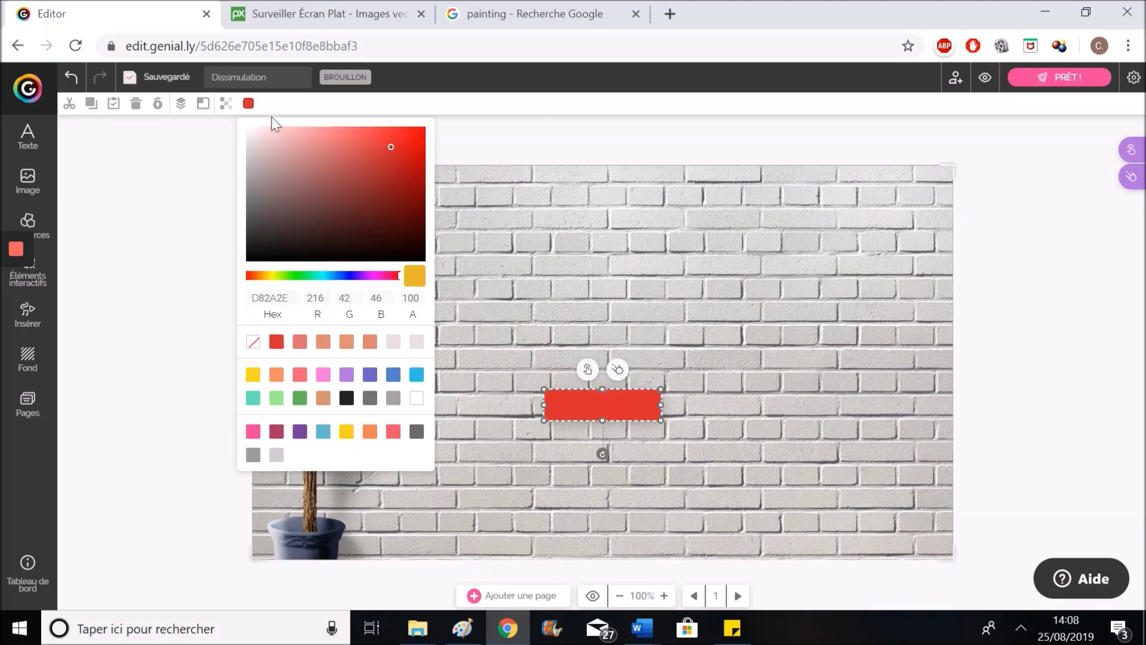
Step: Lower the red rectangle's opacity to 60 so the bricks show through it
{"action": "left_click", "coordinate": [226, 105]}
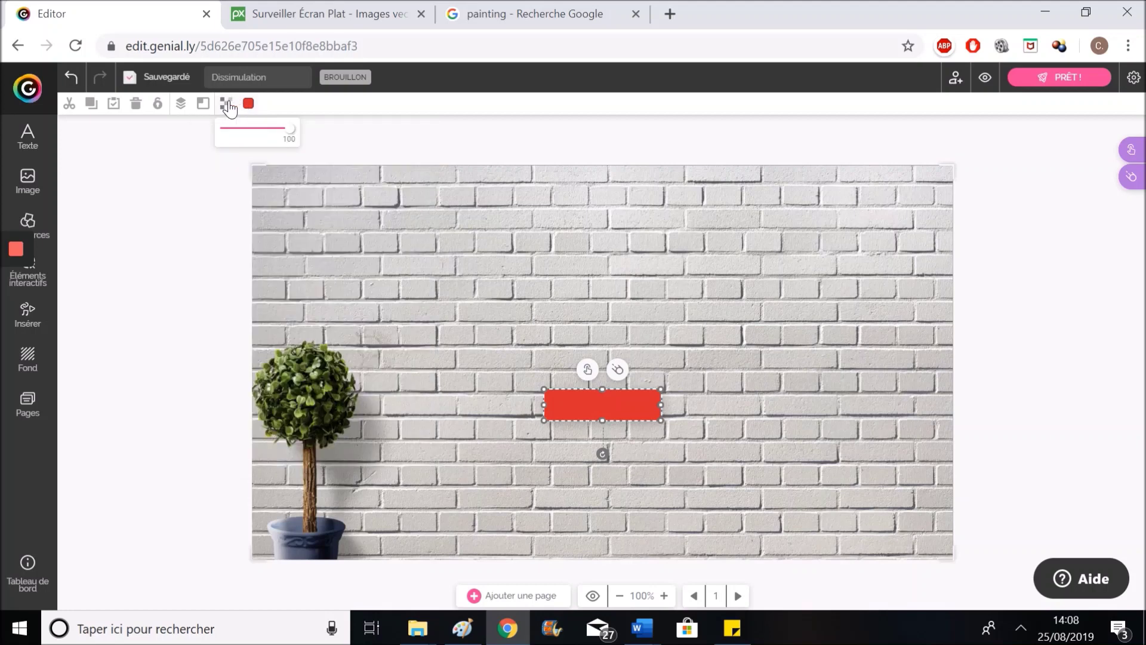
{"action": "left_click_drag", "start_coordinate": [288, 129], "coordinate": [279, 151]}
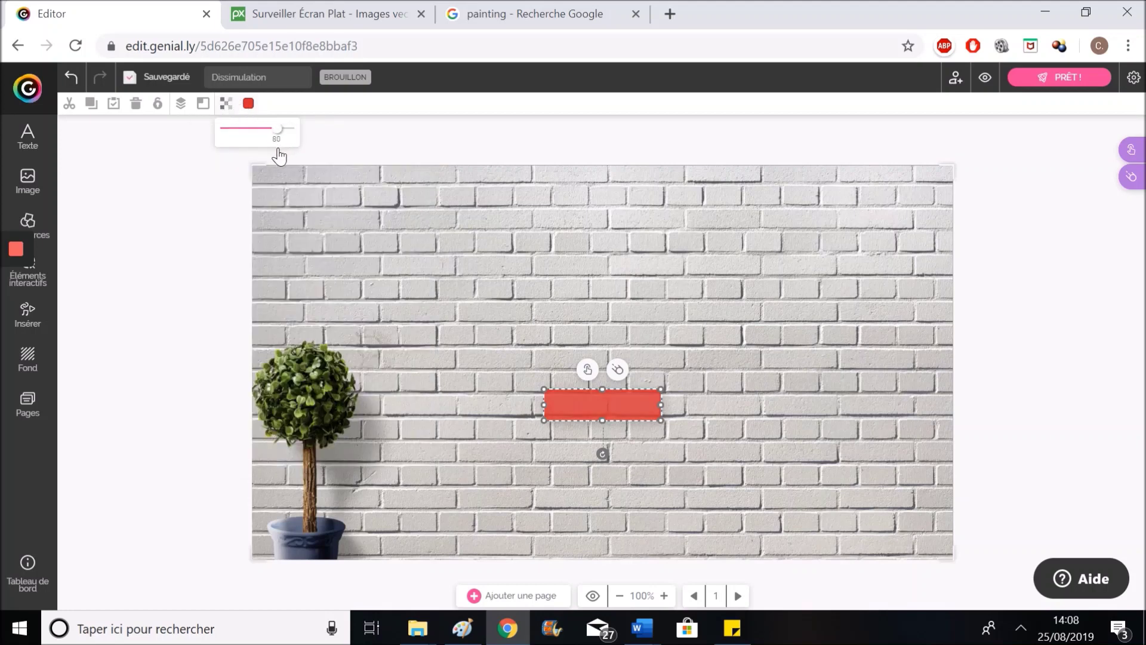
{"action": "left_click", "coordinate": [279, 152]}
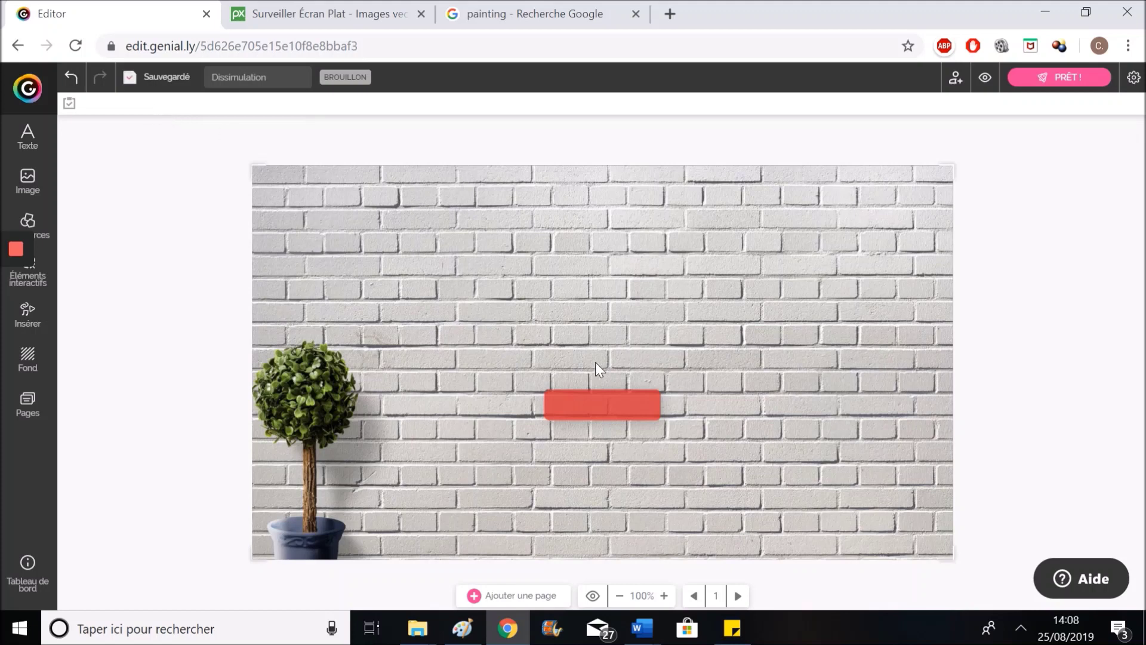
{"action": "left_click", "coordinate": [613, 398]}
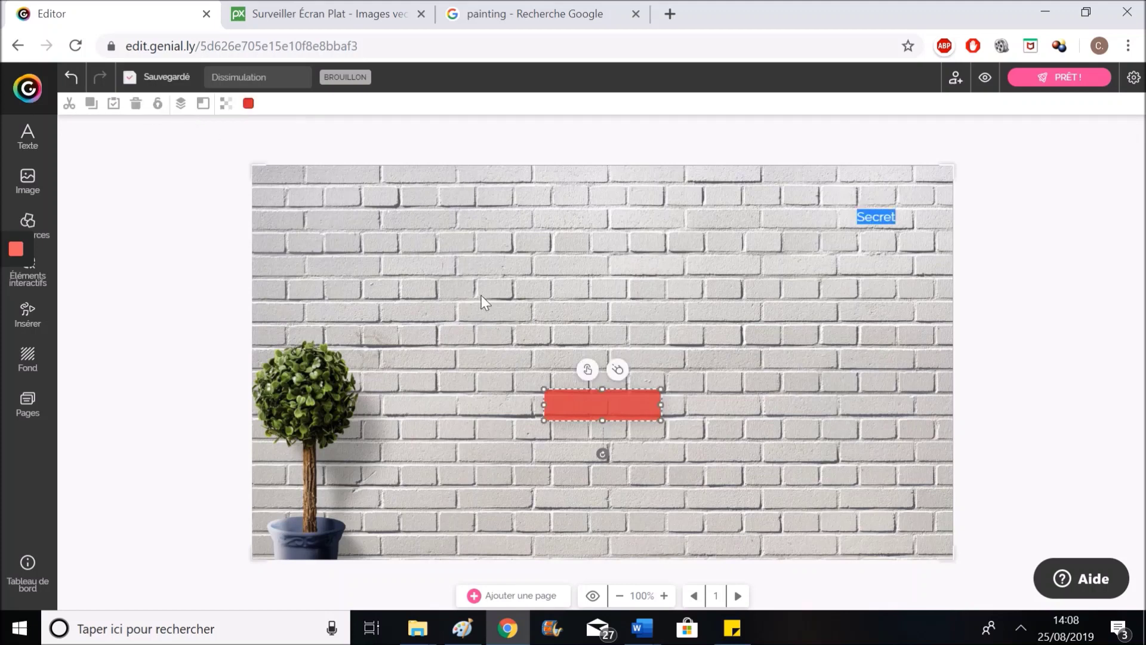
{"action": "left_click", "coordinate": [226, 105]}
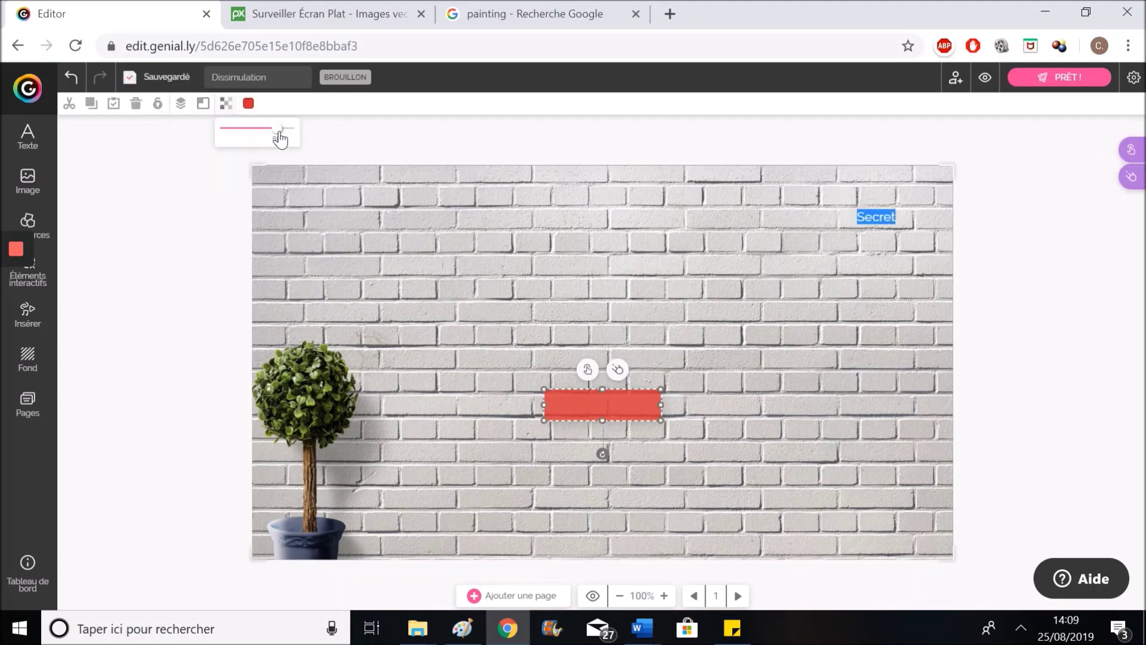
{"action": "left_click_drag", "start_coordinate": [278, 144], "coordinate": [266, 145]}
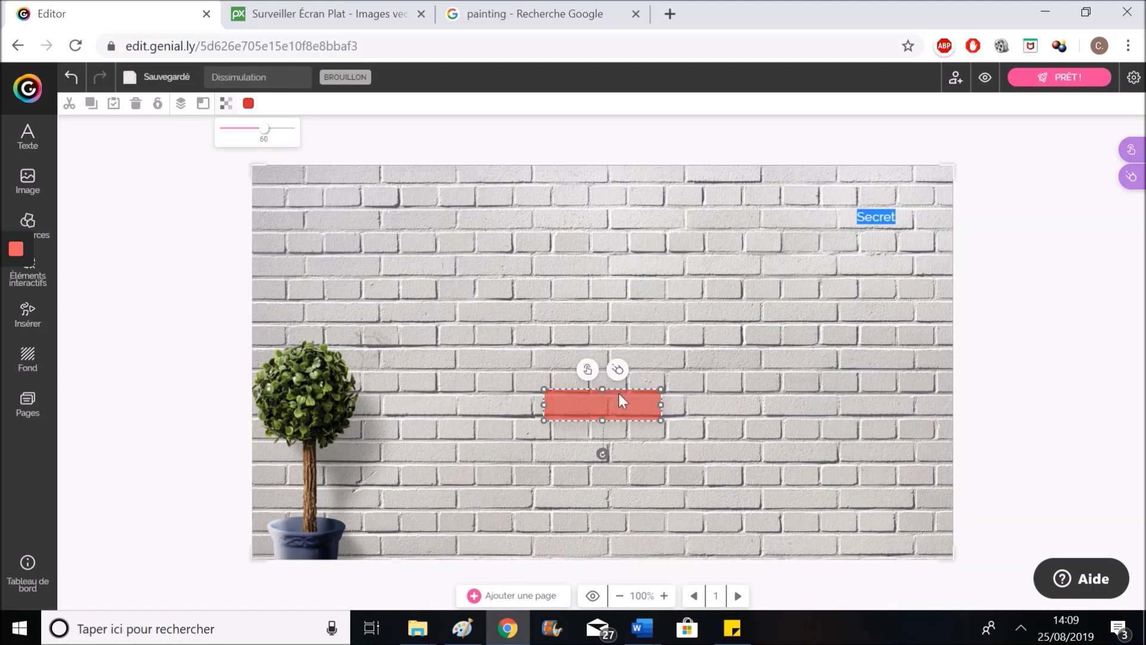
{"action": "left_click", "coordinate": [1062, 379]}
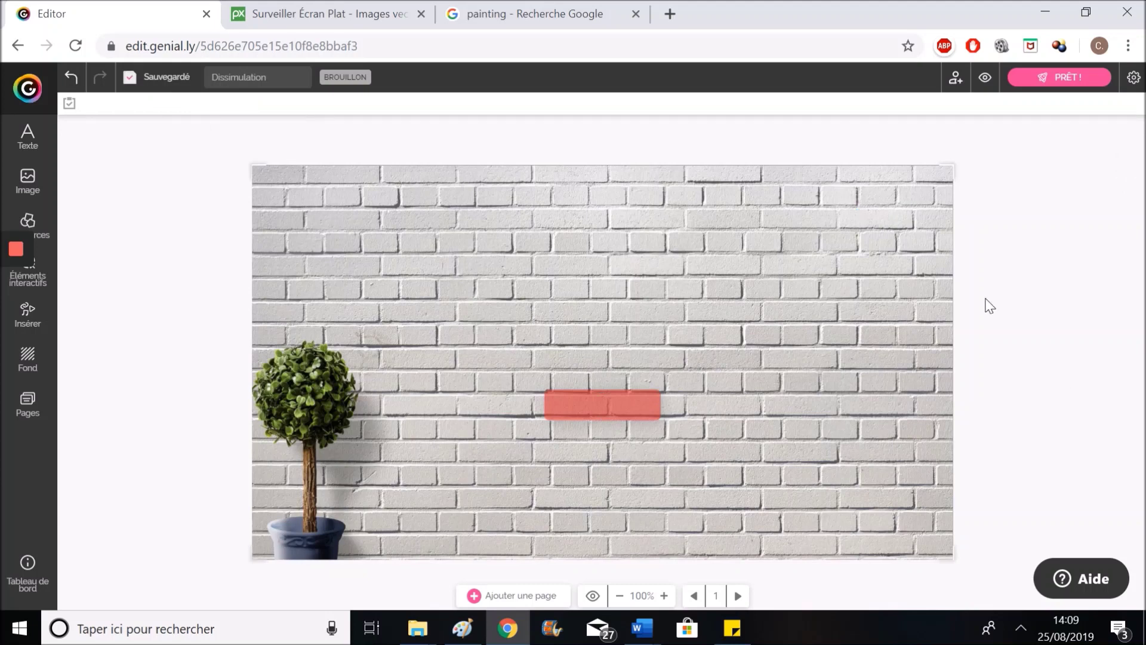
Step: Bring the camouflaged "Secret" text to the front layer and lock it in place
{"action": "left_click", "coordinate": [883, 220]}
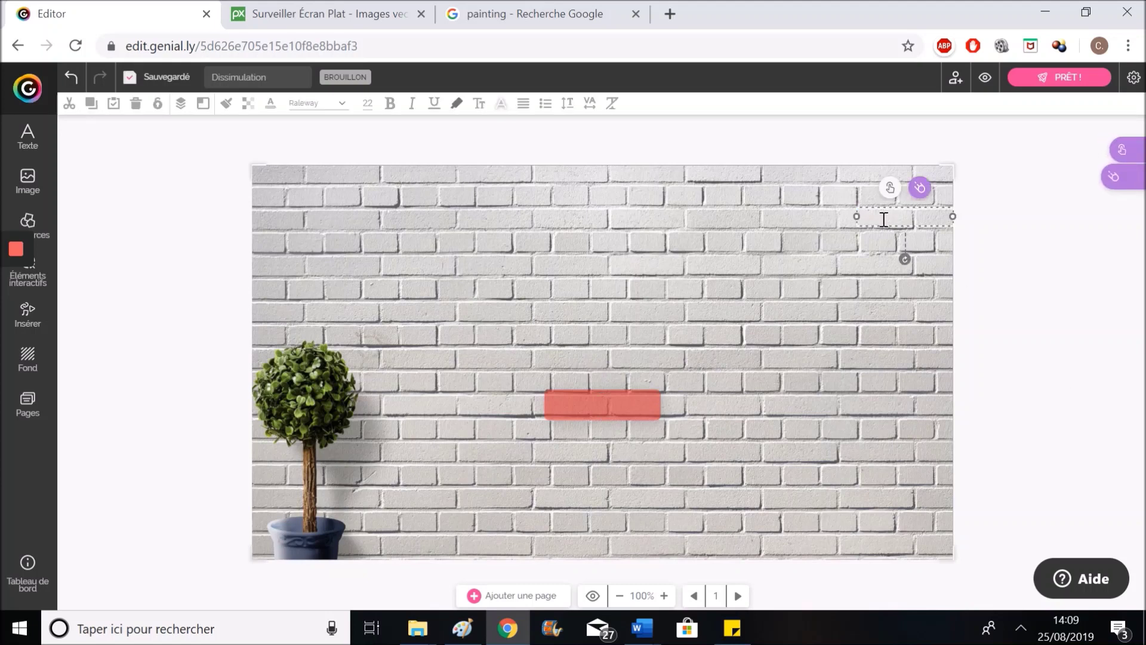
{"action": "left_click", "coordinate": [182, 111]}
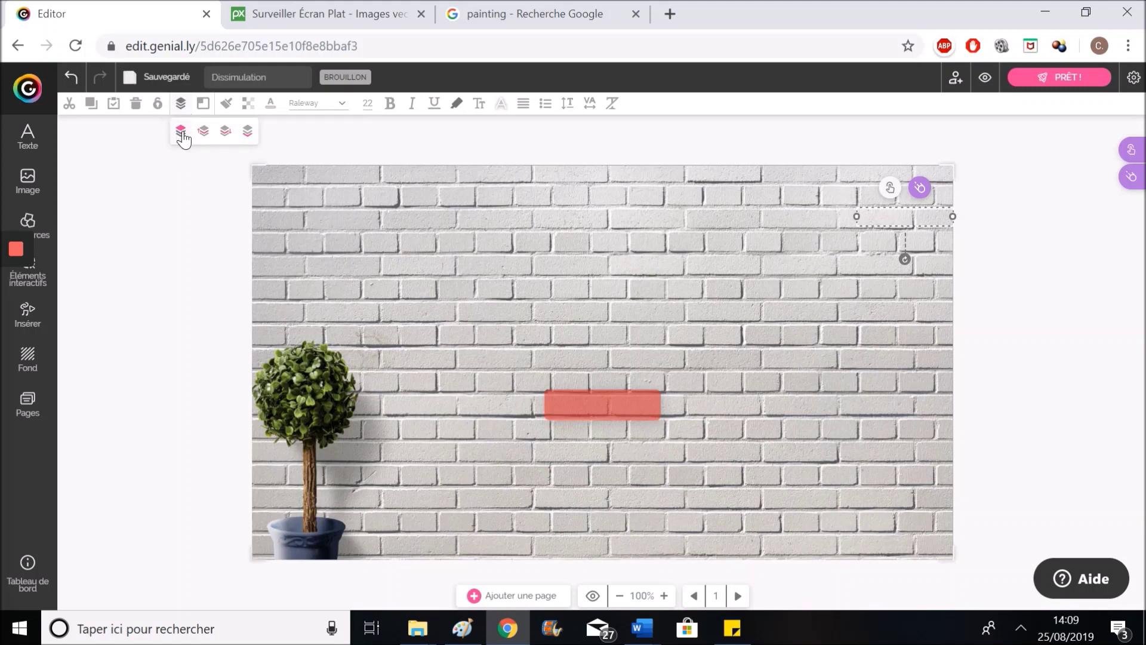
{"action": "left_click", "coordinate": [158, 107]}
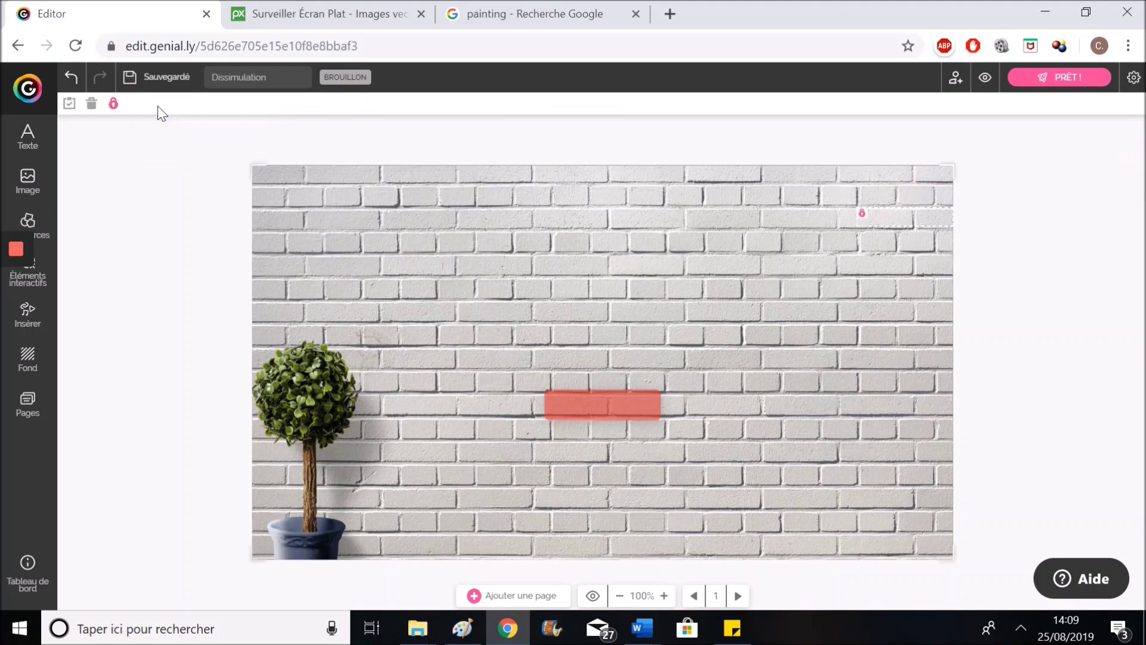
Step: Unlock the brick wall background image and lock it again
{"action": "left_click", "coordinate": [298, 192]}
{"action": "left_click", "coordinate": [114, 108]}
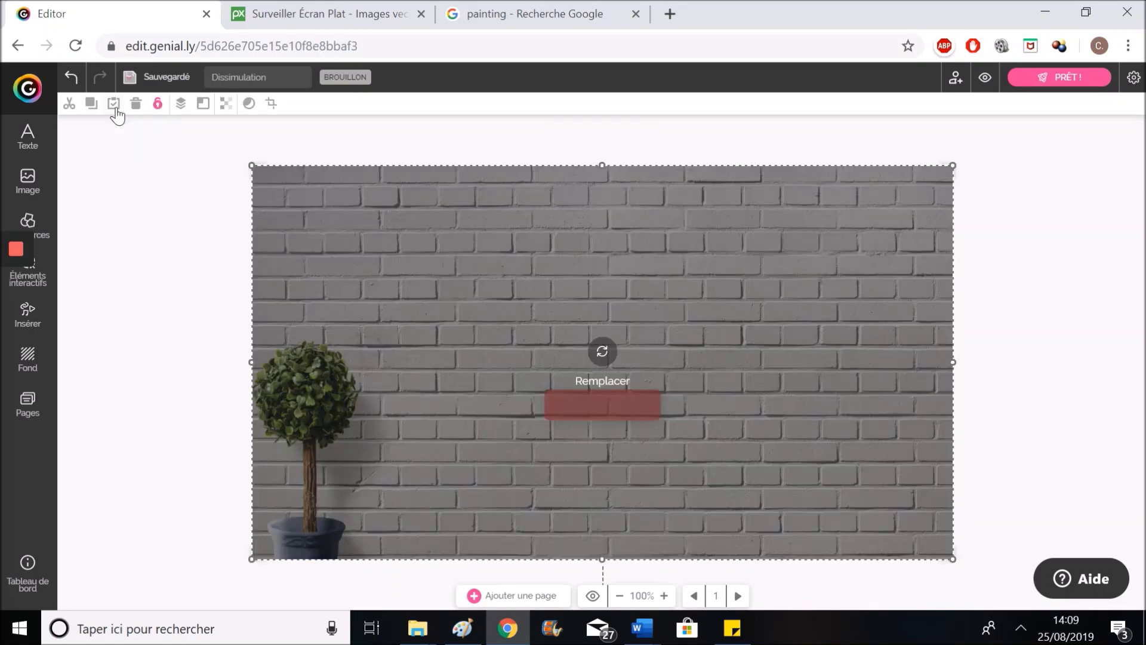
{"action": "left_click", "coordinate": [158, 105]}
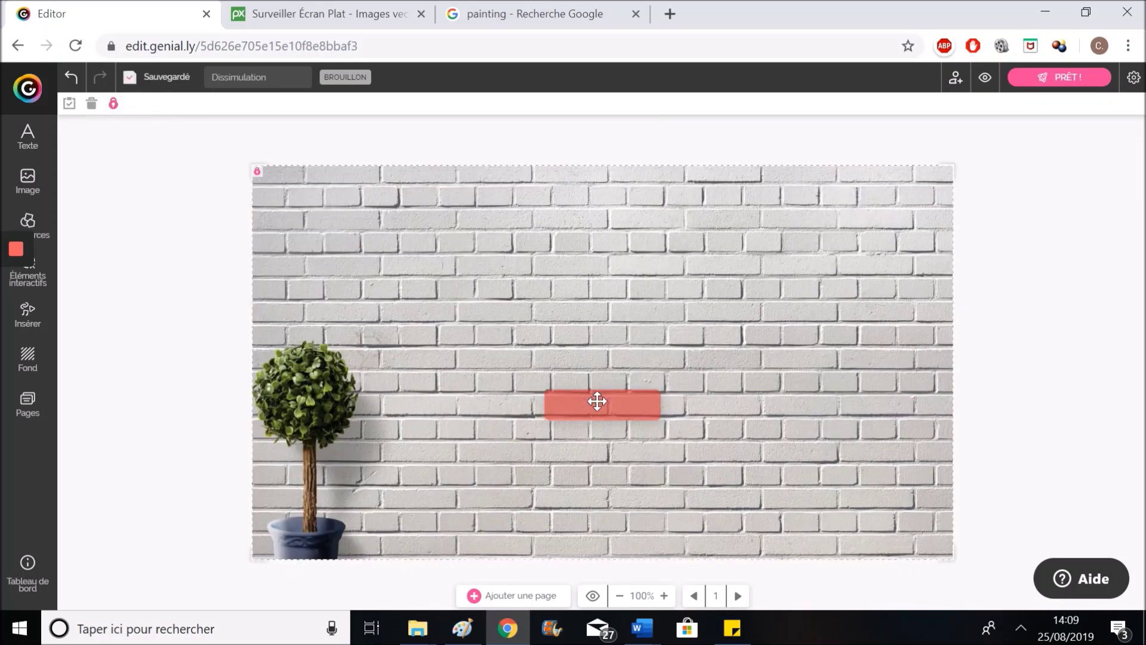
Step: Move the red rectangle up to the page centre and test in preview that sliding it over the "Secret" text reveals the word
{"action": "left_click_drag", "start_coordinate": [597, 399], "coordinate": [600, 357]}
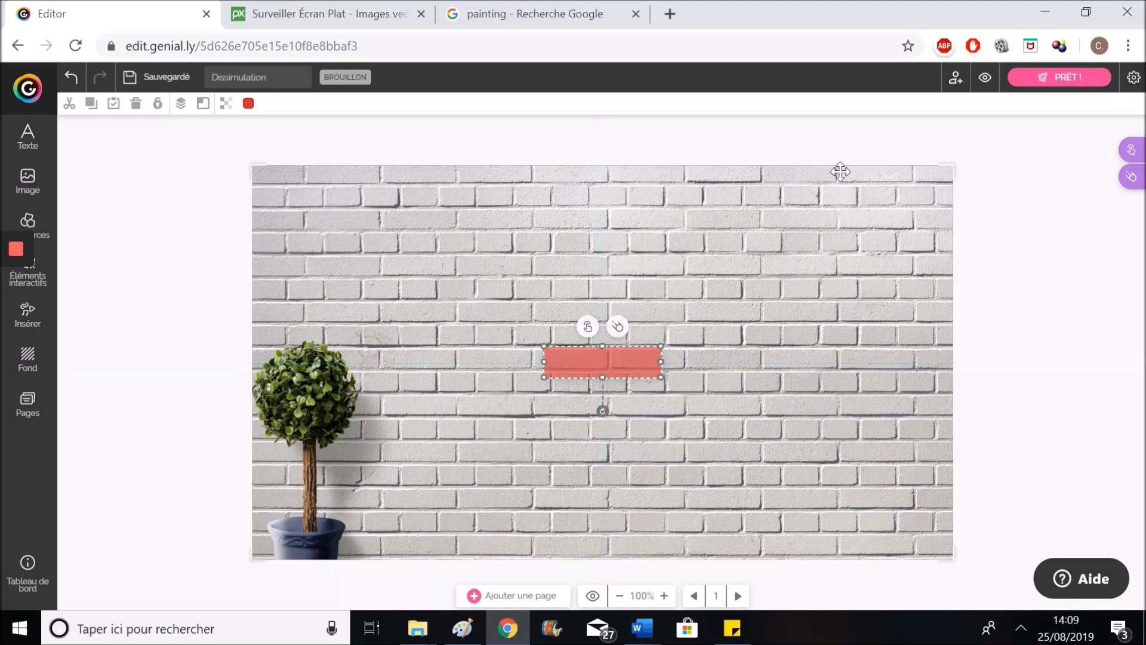
{"action": "left_click", "coordinate": [985, 77]}
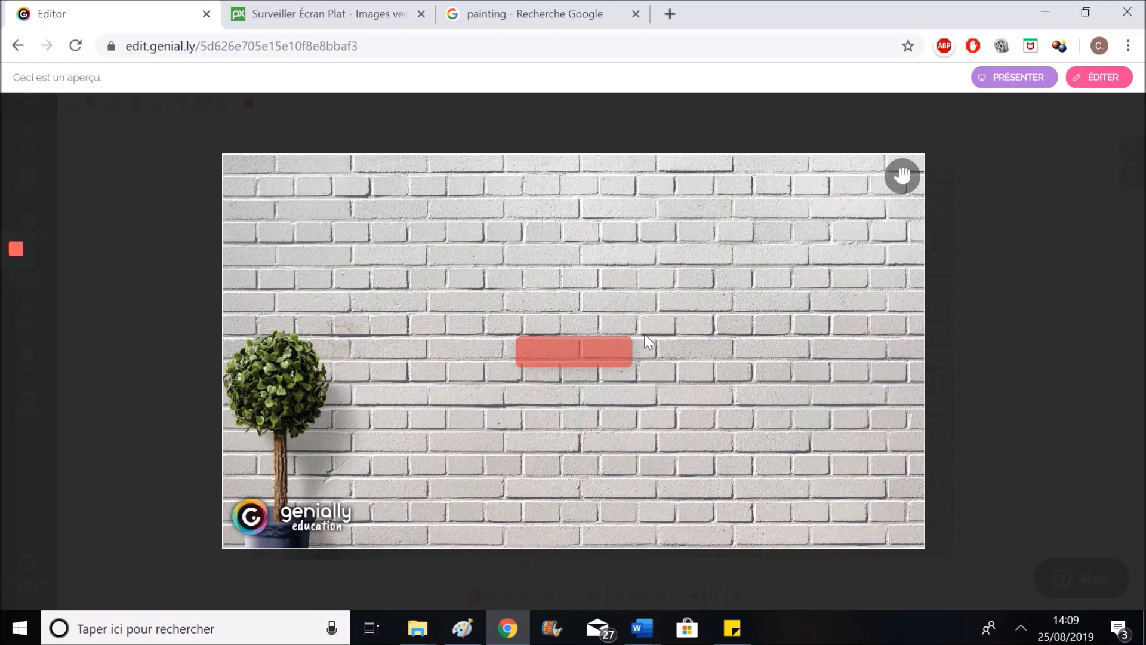
{"action": "left_click_drag", "start_coordinate": [621, 349], "coordinate": [887, 203]}
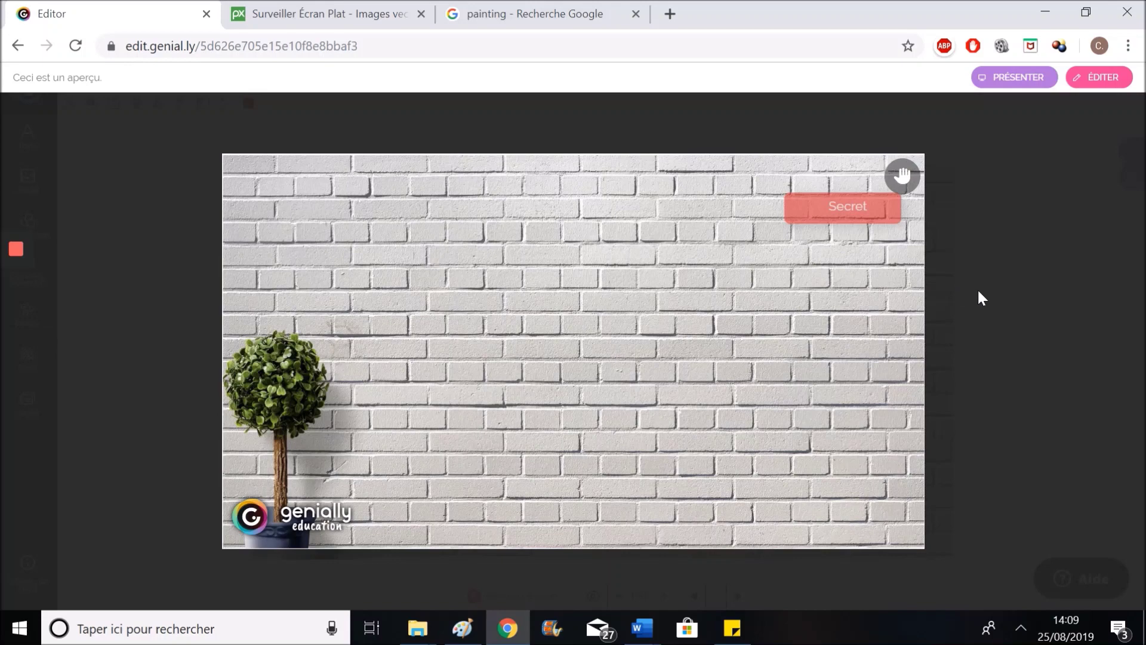
{"action": "key", "text": "Escape"}
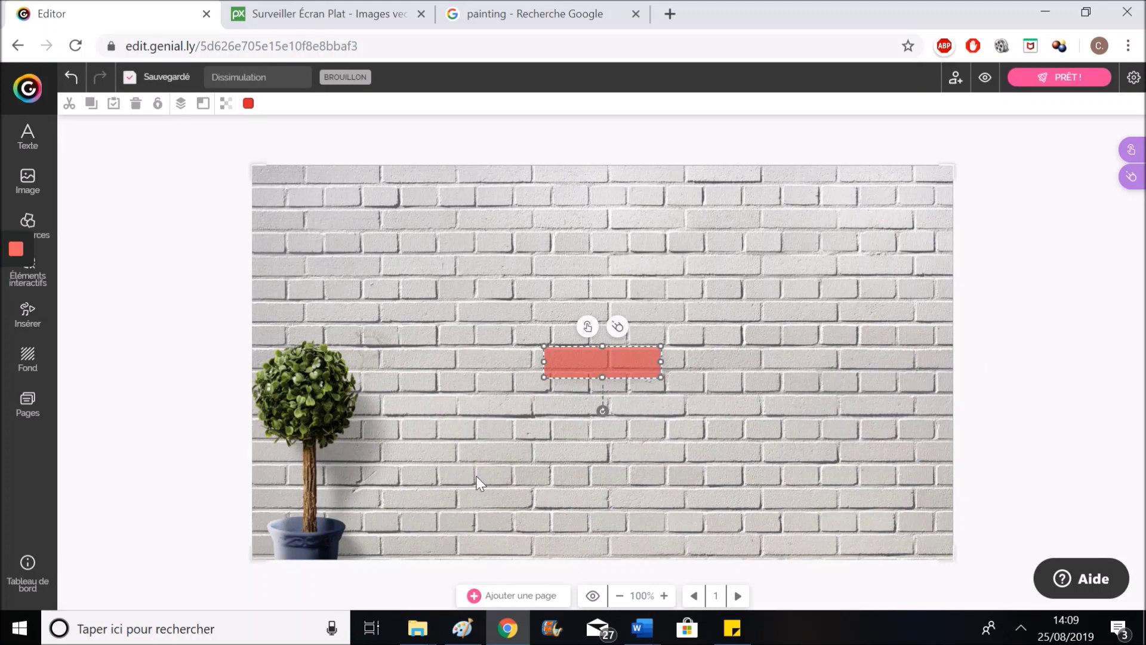
{"action": "left_click", "coordinate": [211, 418]}
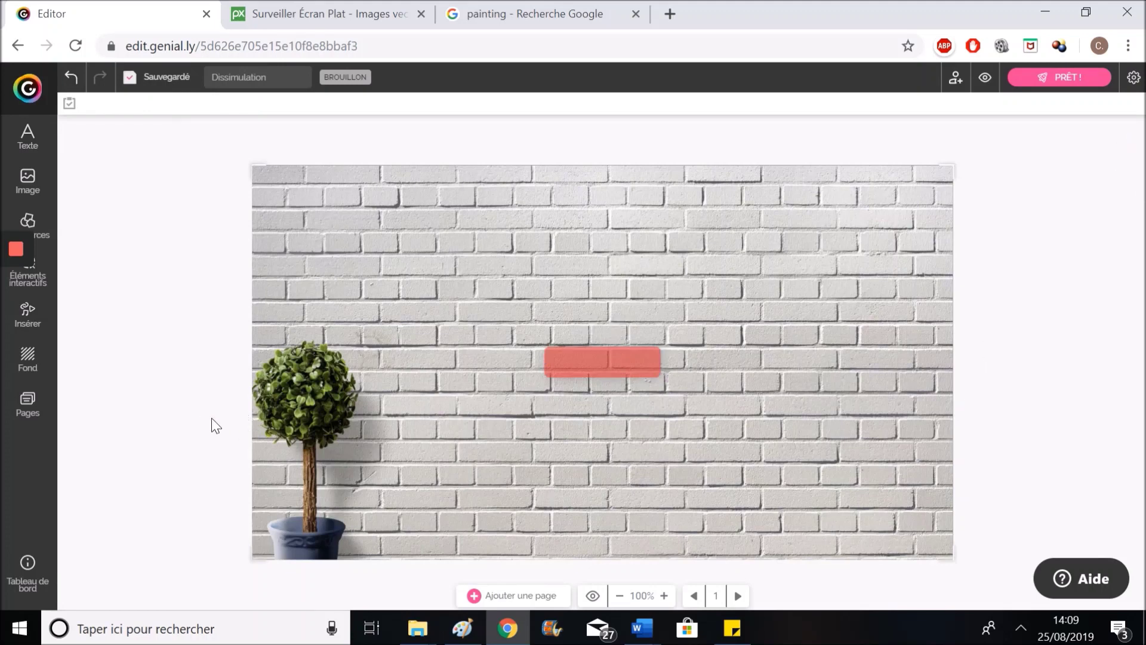